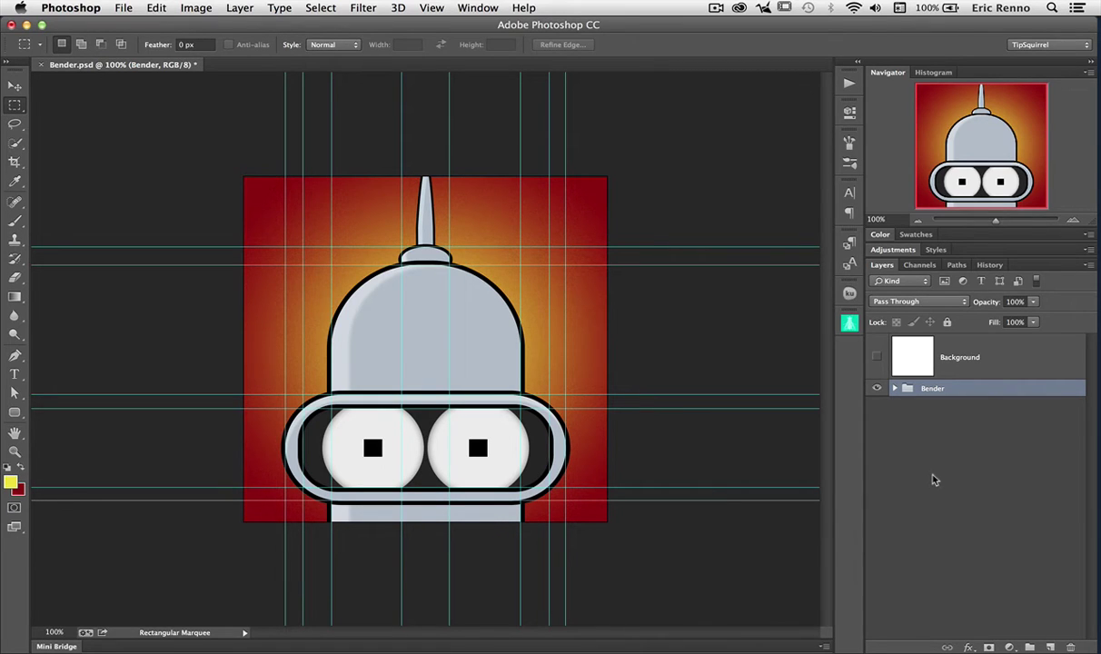
- Show the white Background layer and draw a rounded rectangle about 496 × 767 px between the guides for the head
left_click(955, 357)
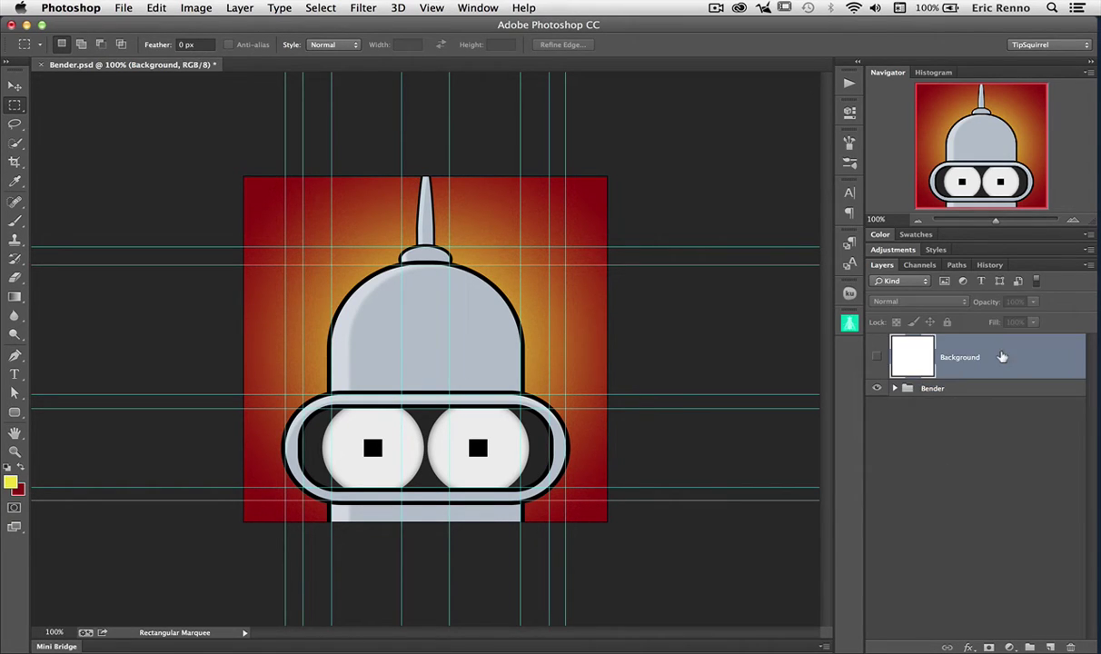
left_click(878, 358)
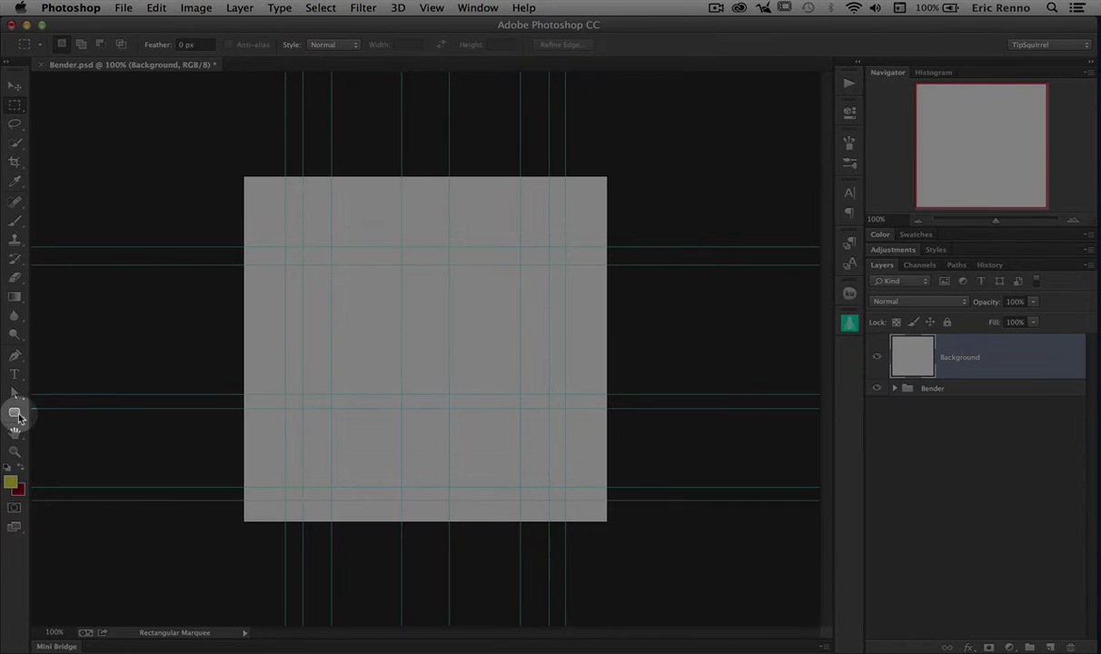
left_click(14, 413)
left_click_drag(14, 413, 108, 423)
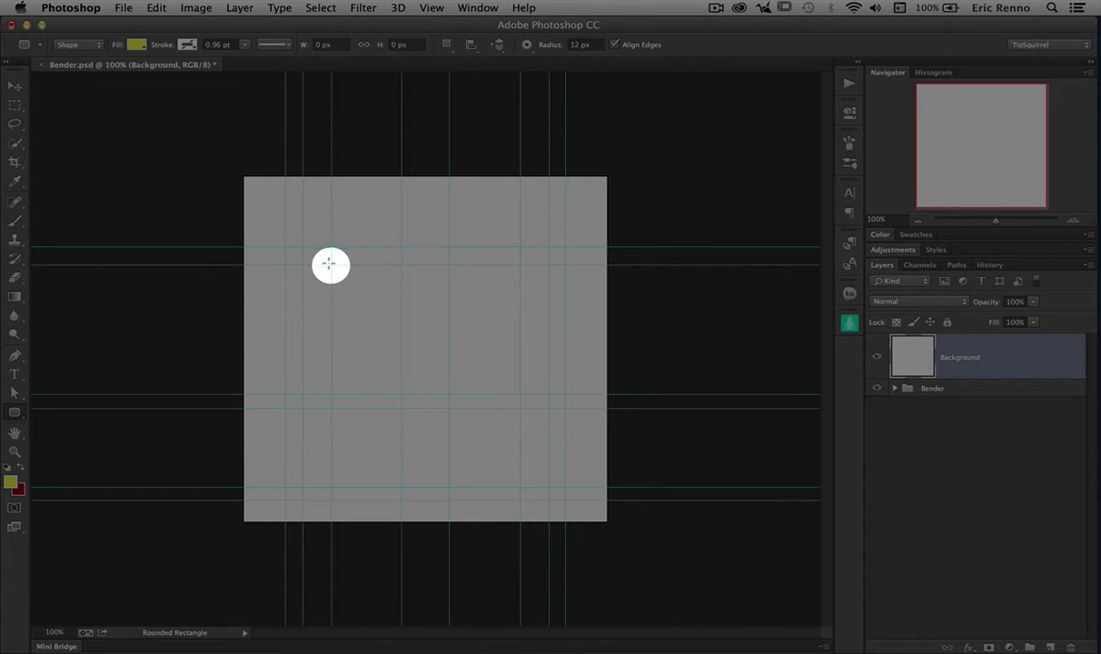
left_click_drag(332, 264, 517, 539)
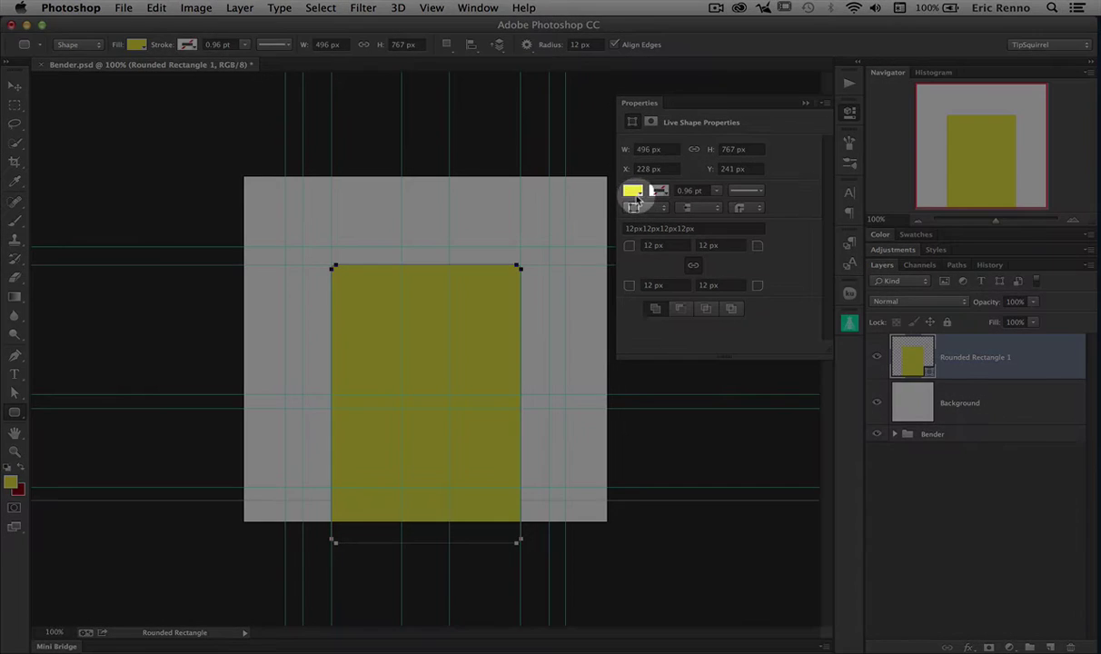
- Fill the head rectangle with the solid blue-grey colour #b1bdc9
left_click(633, 192)
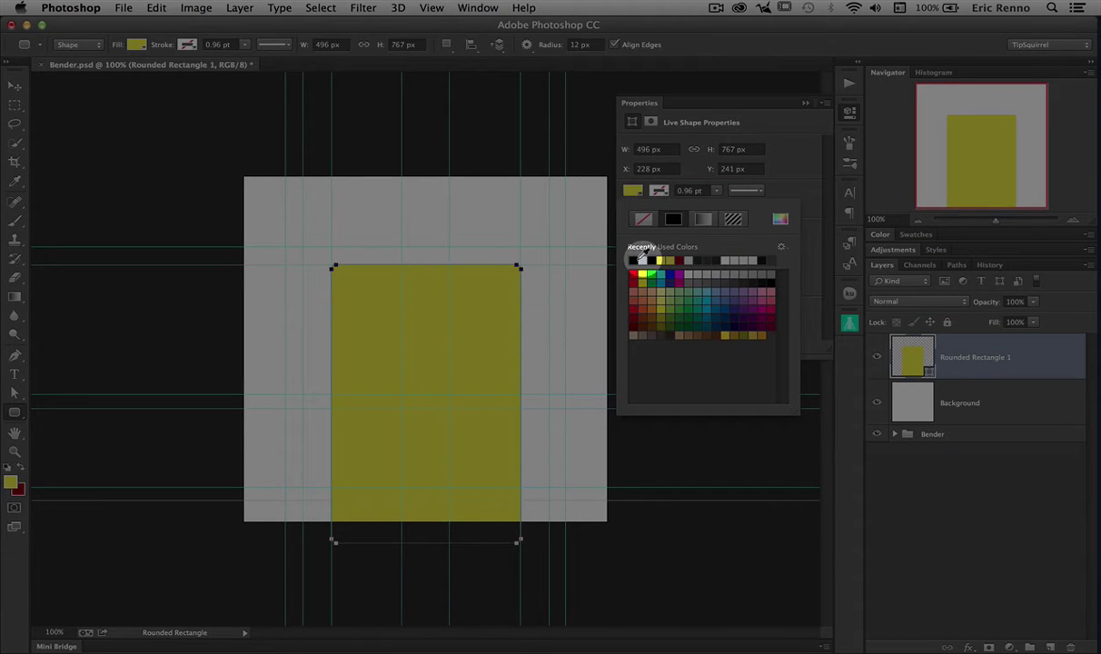
left_click(634, 260)
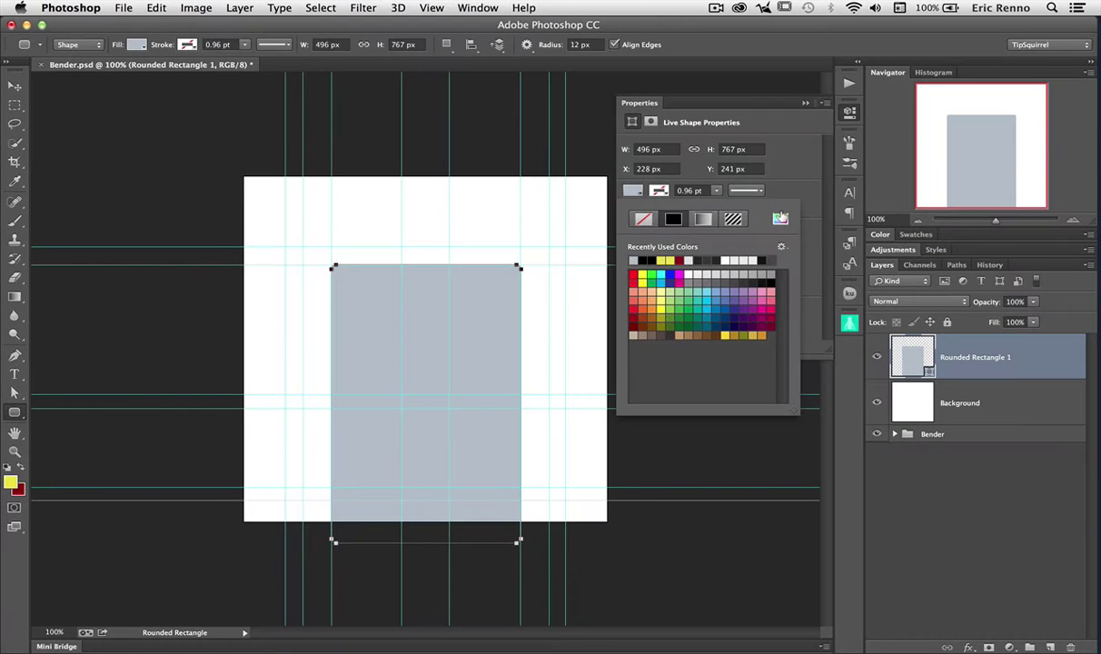
left_click(781, 218)
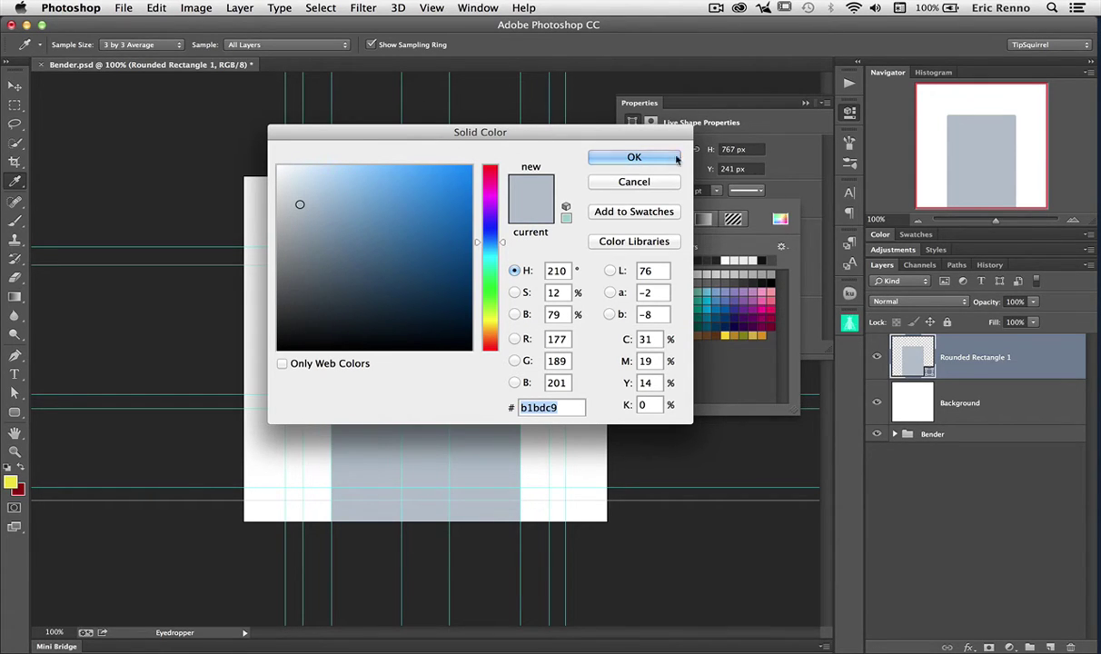
left_click(645, 158)
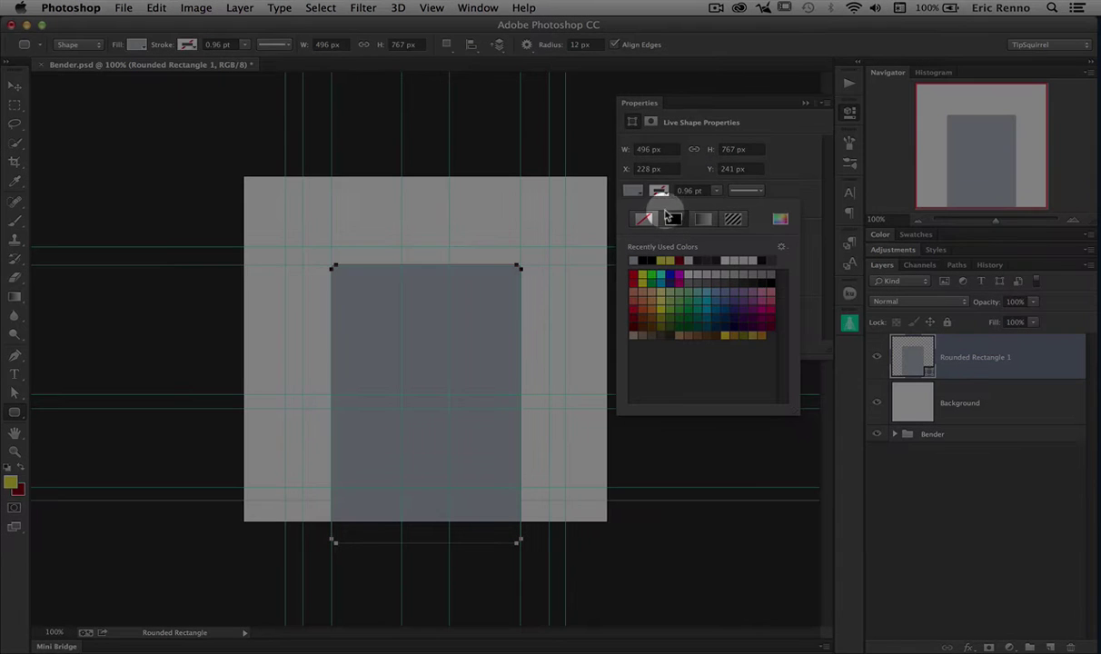
- Give the head rectangle a solid black stroke 11 pt wide
left_click(662, 192)
left_click(661, 191)
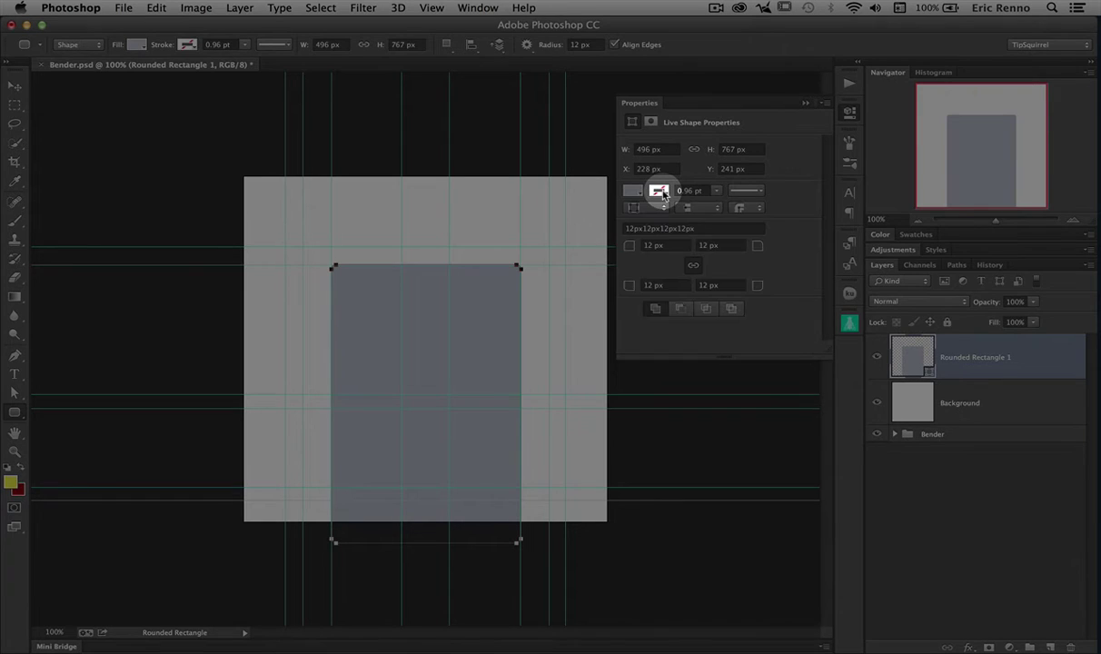
left_click(662, 191)
left_click(674, 222)
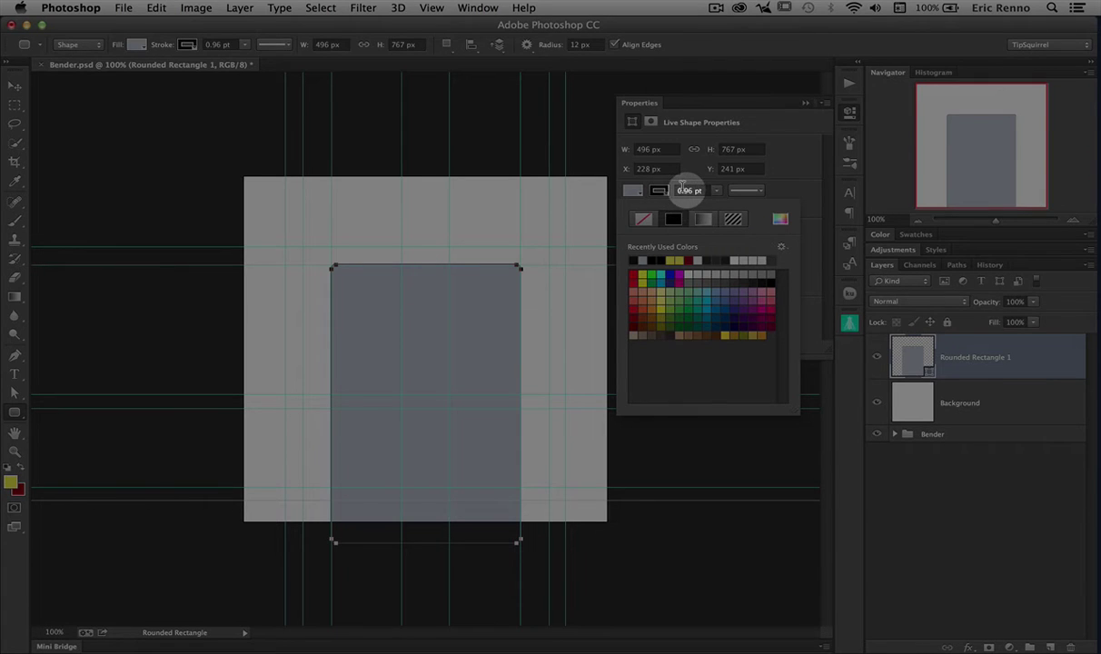
left_click(683, 189)
type("11")
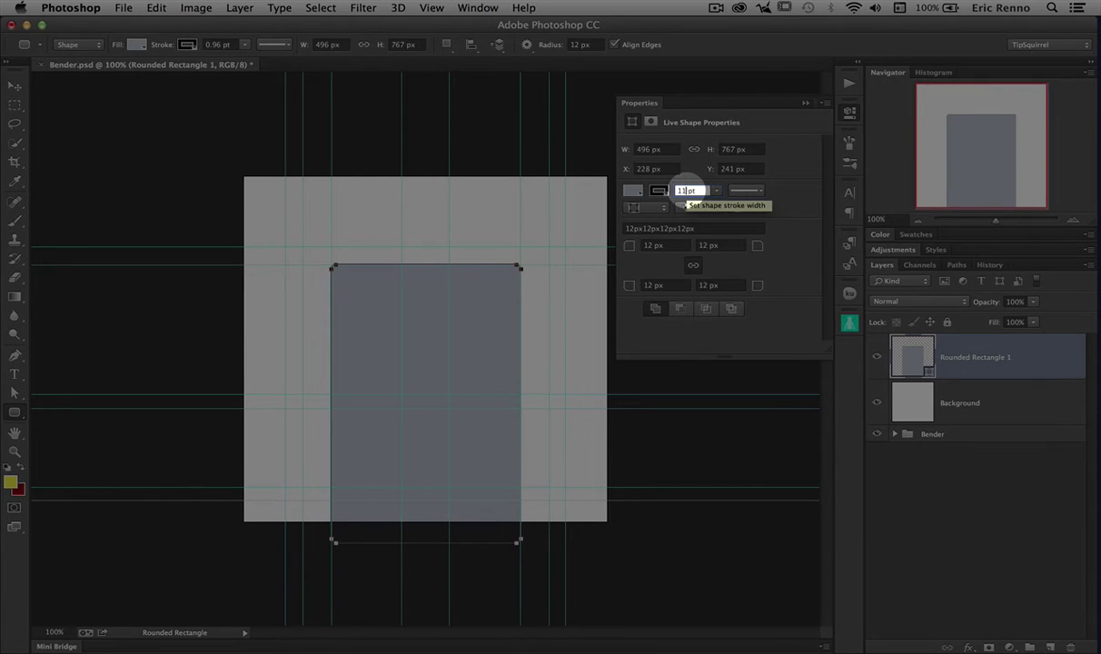
key("Return")
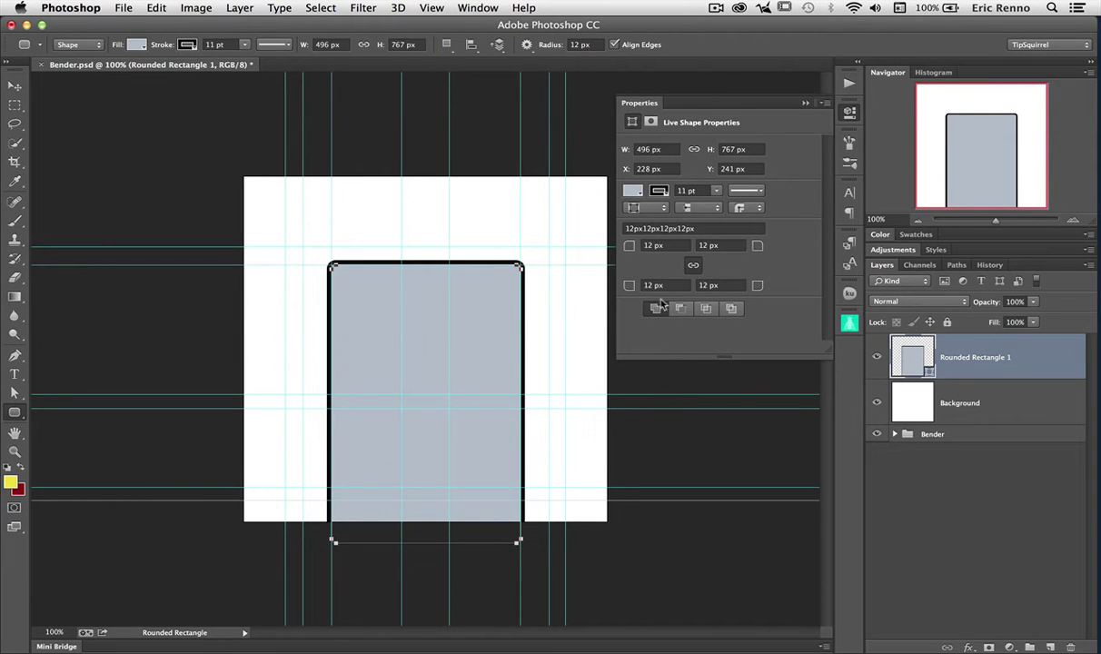
- Set the head's two top corner radii to 182 px, then unlink the corners and set both bottom radii to 0 px
left_click(646, 244)
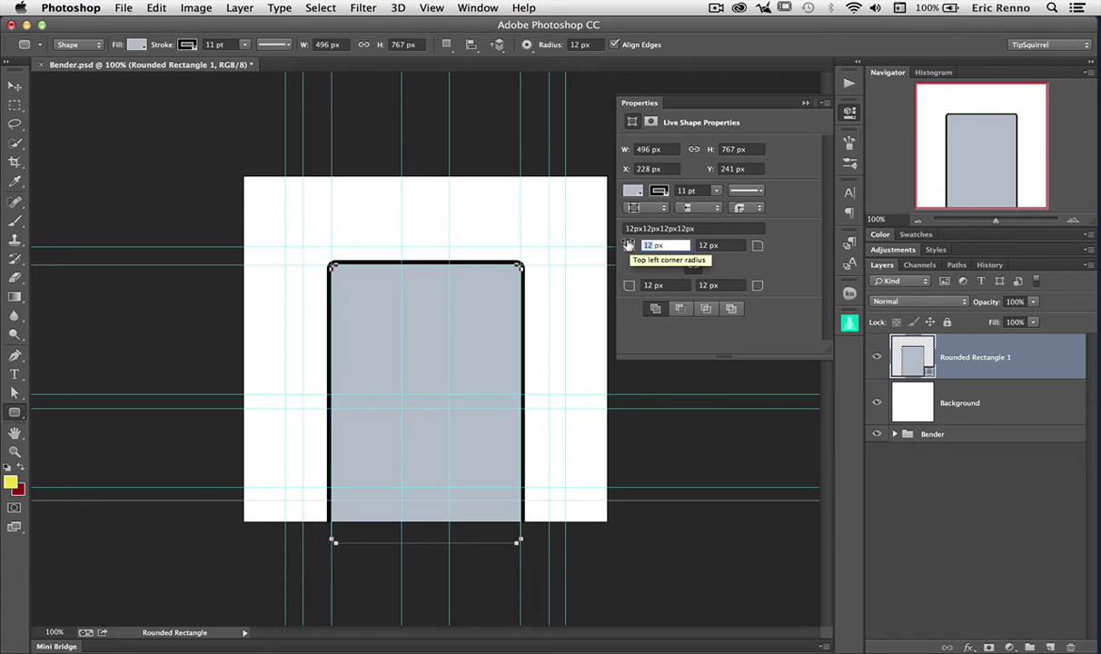
left_click_drag(627, 245, 781, 293)
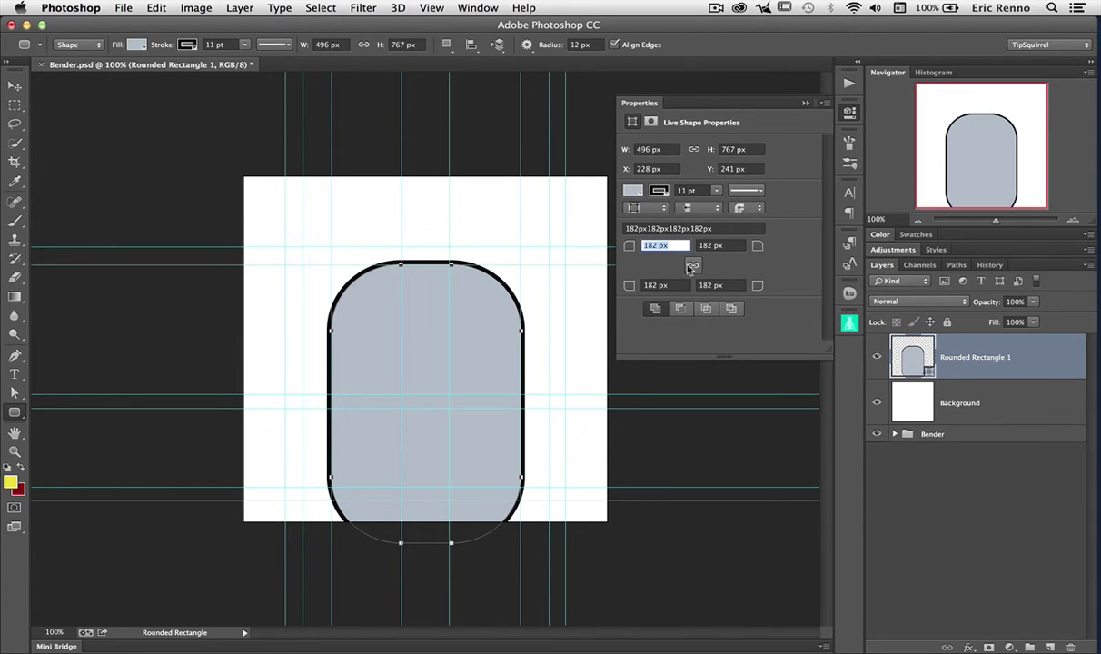
left_click_drag(627, 285, 450, 285)
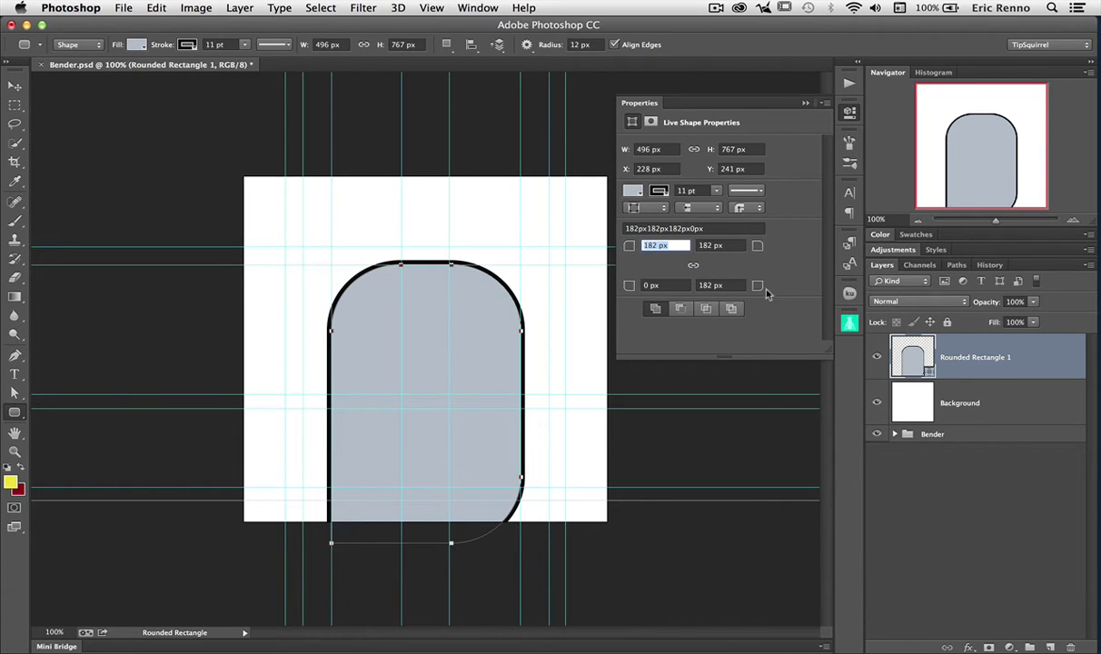
left_click_drag(766, 293, 568, 291)
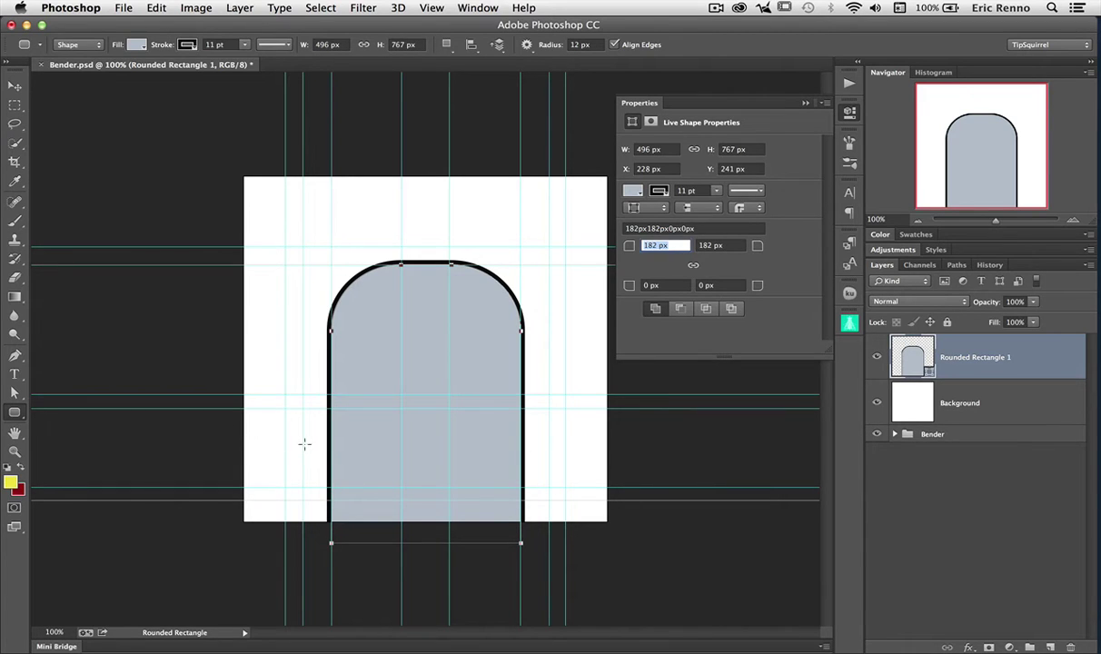
- Draw a rounded rectangle about 742 × 287 px across the lower head for the visor and round all its corners to 143.5 px
left_click(282, 392)
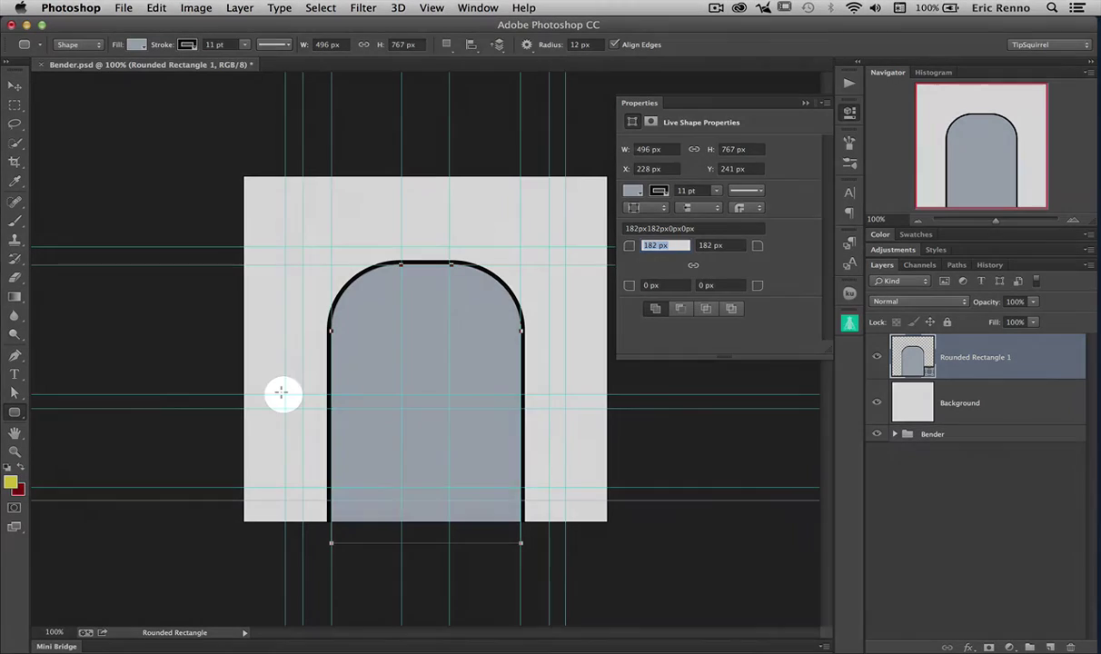
left_click_drag(282, 392, 565, 498)
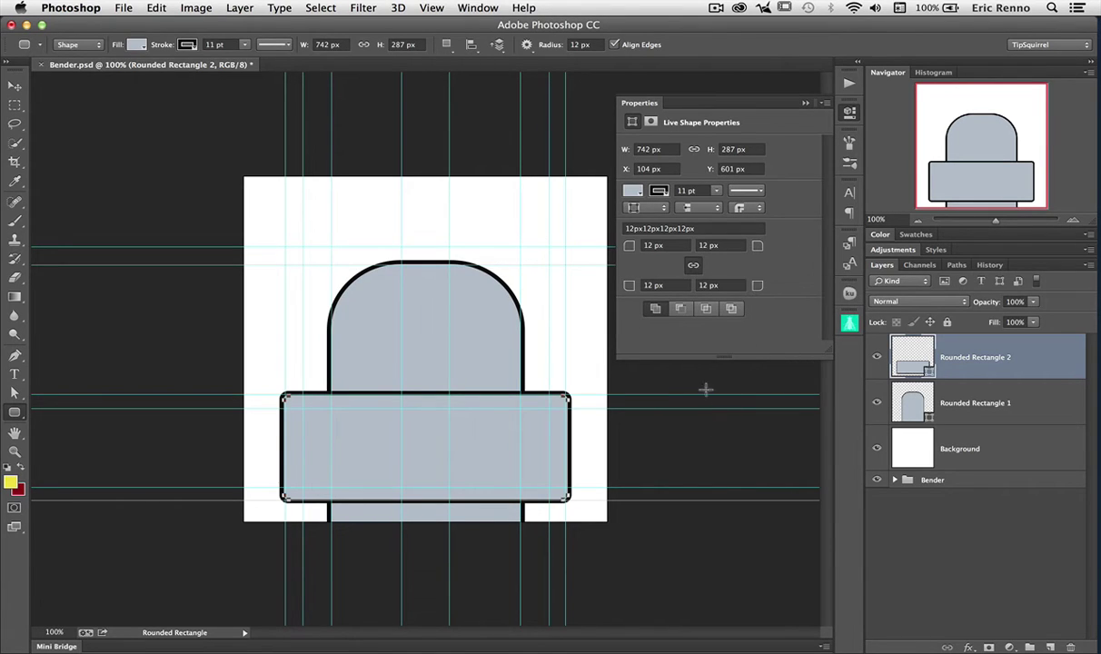
left_click_drag(626, 246, 731, 246)
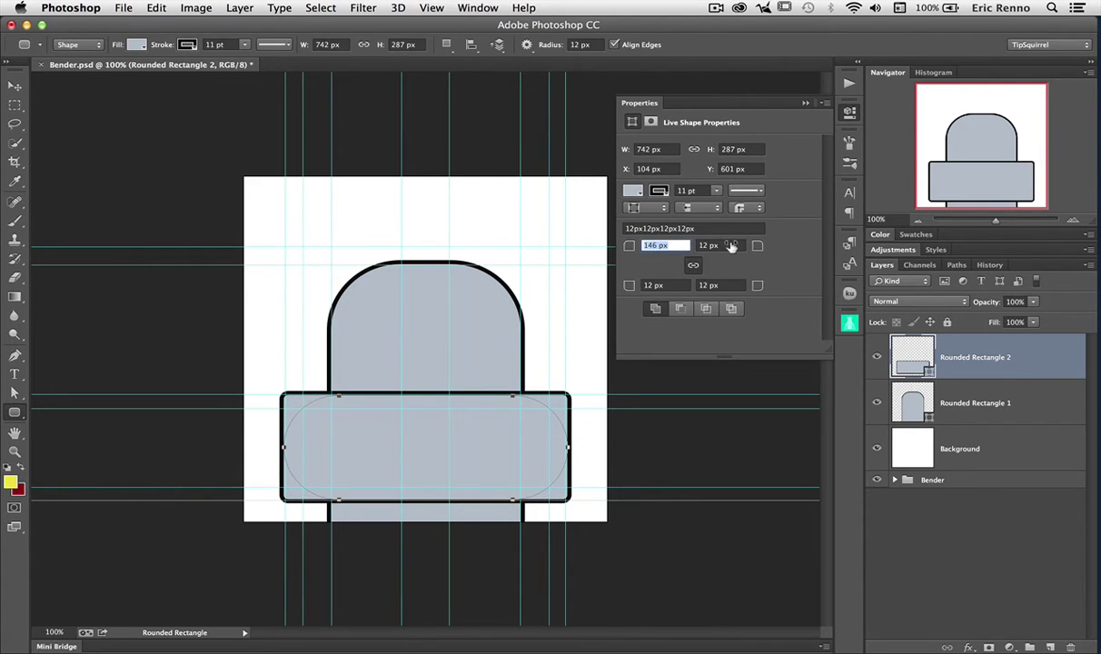
left_click(692, 264)
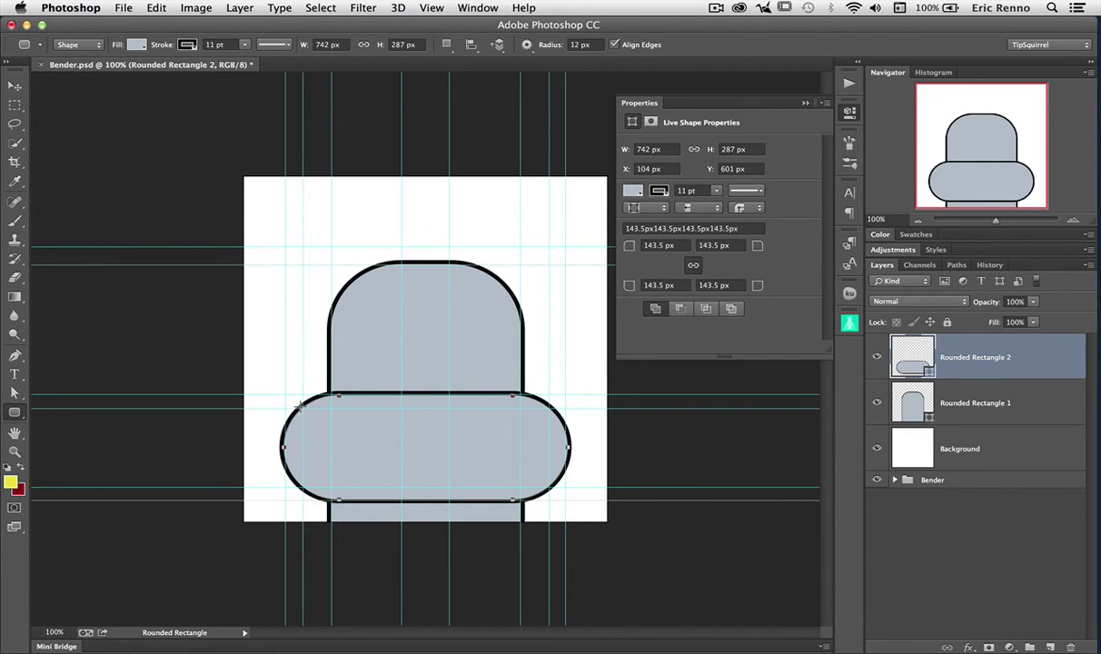
- Draw a rounded rectangle about 640 × 220 px inside the visor and round all its corners to 110 px
left_click(301, 405)
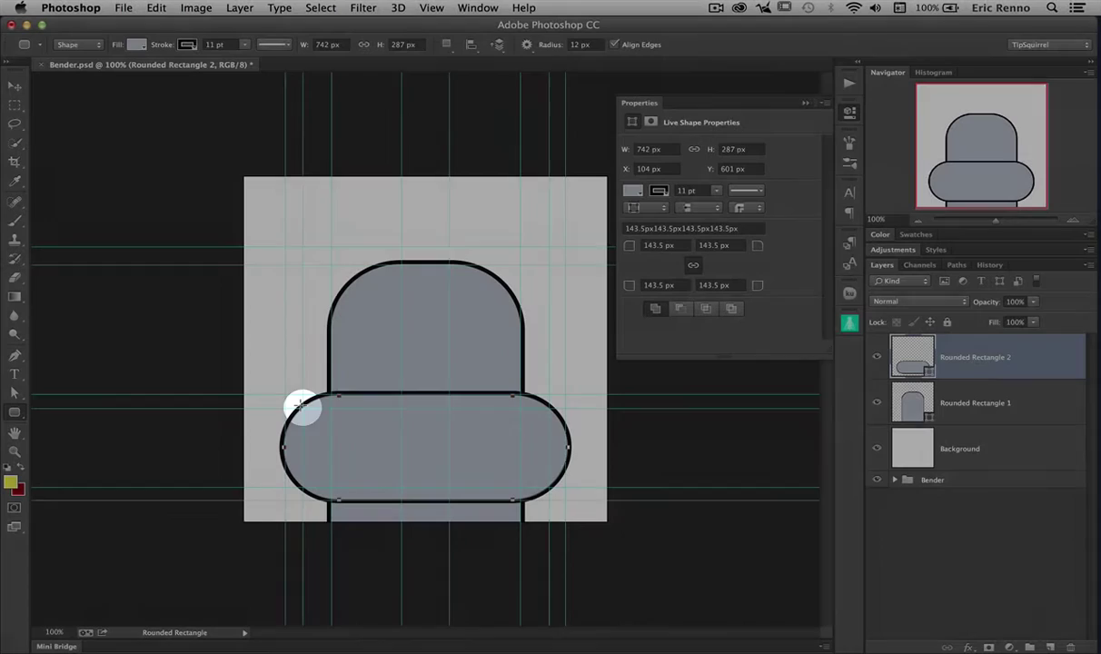
left_click_drag(301, 405, 545, 486)
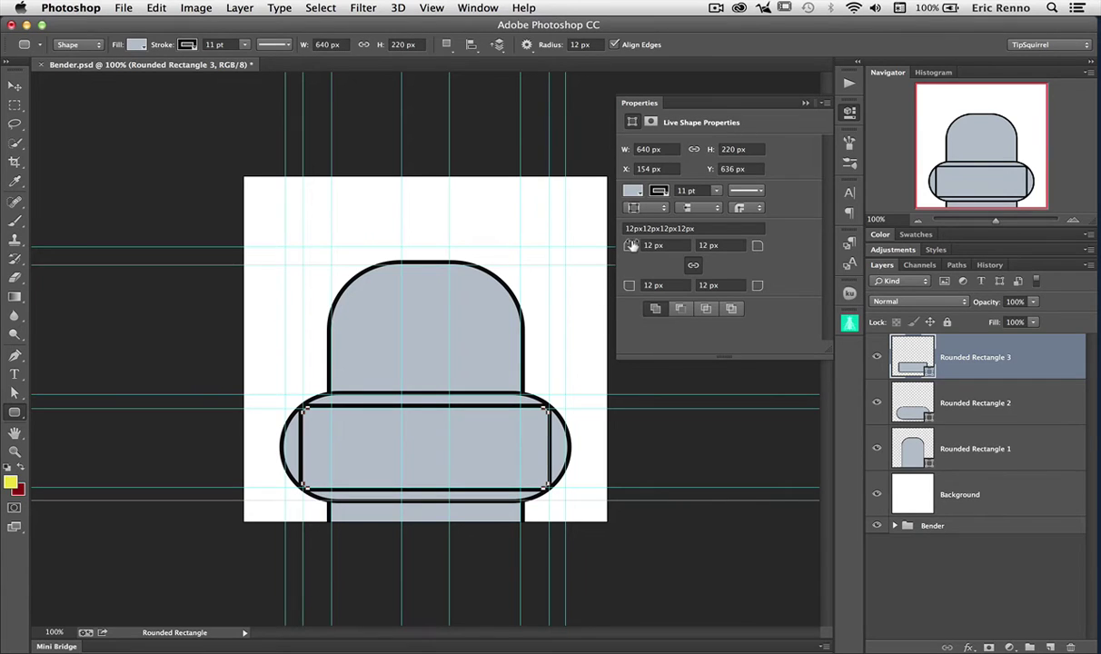
left_click_drag(631, 245, 710, 249)
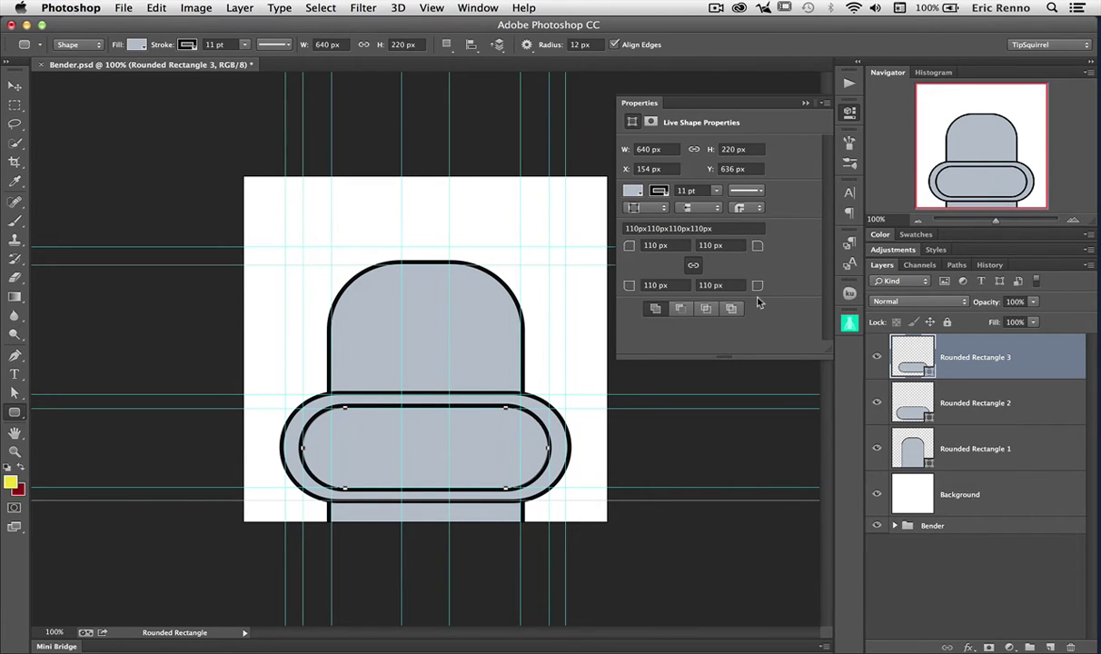
- Fill the inner visor shape with a very dark grey swatch
left_click(634, 192)
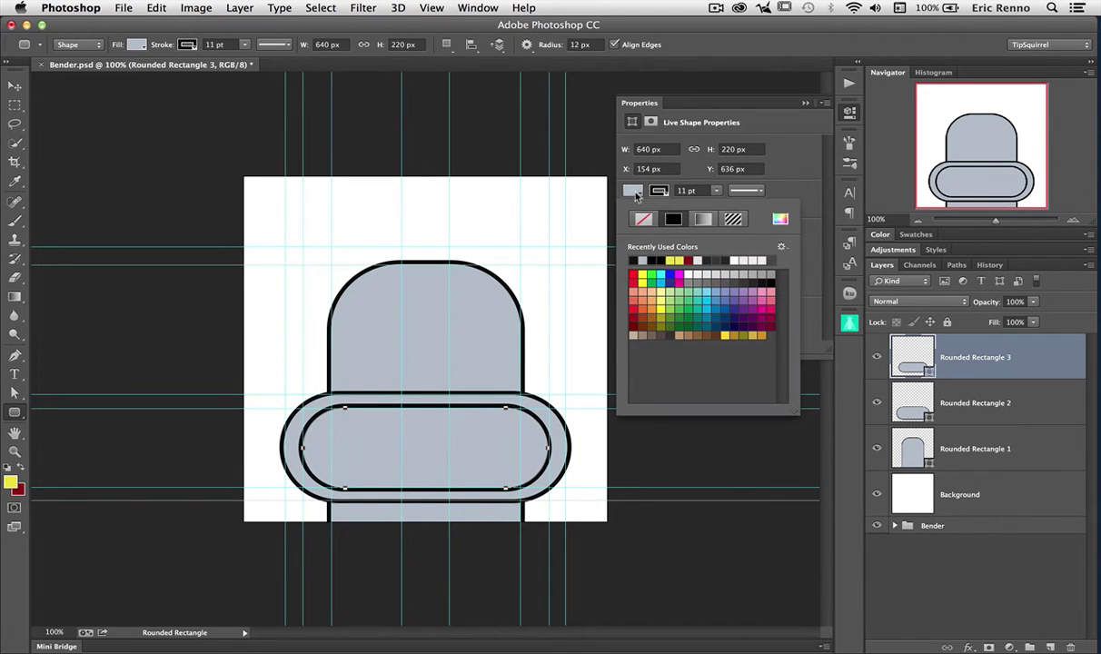
left_click(758, 284)
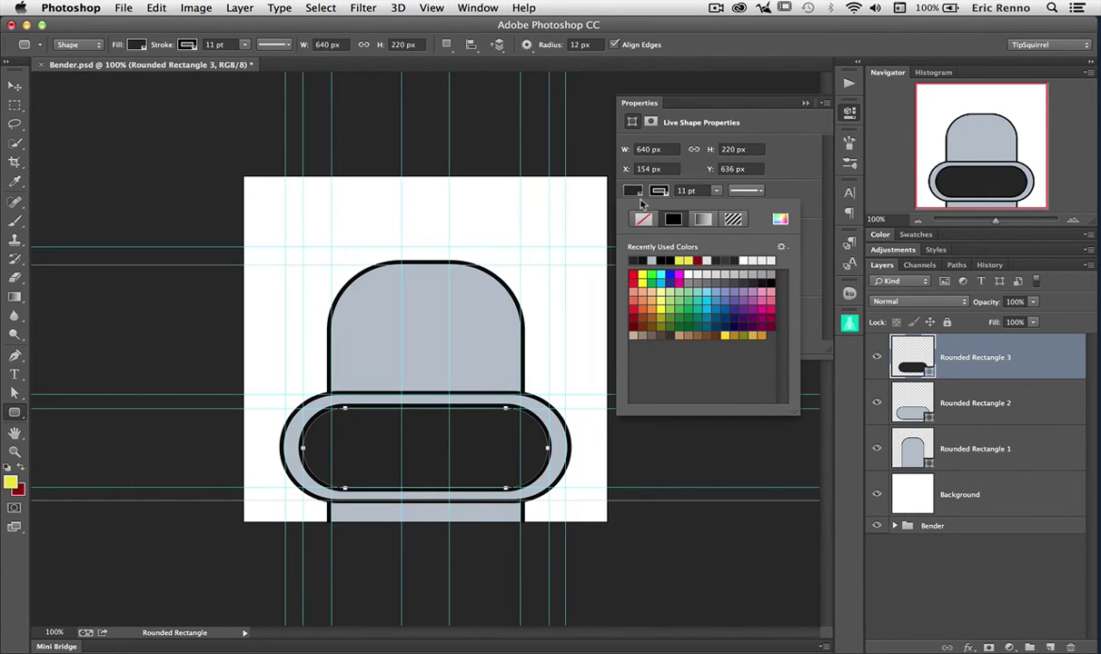
left_click(637, 197)
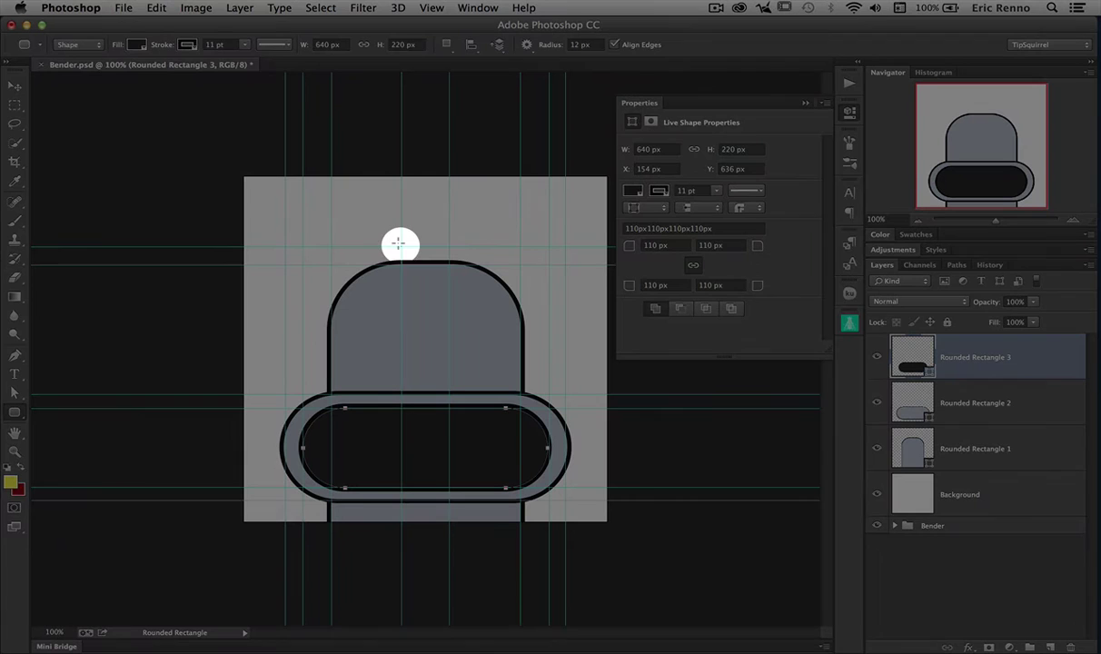
- Draw a rounded rectangle about 130 × 75 px on top of the head and fill it with the recently used blue-grey
left_click_drag(400, 244, 446, 267)
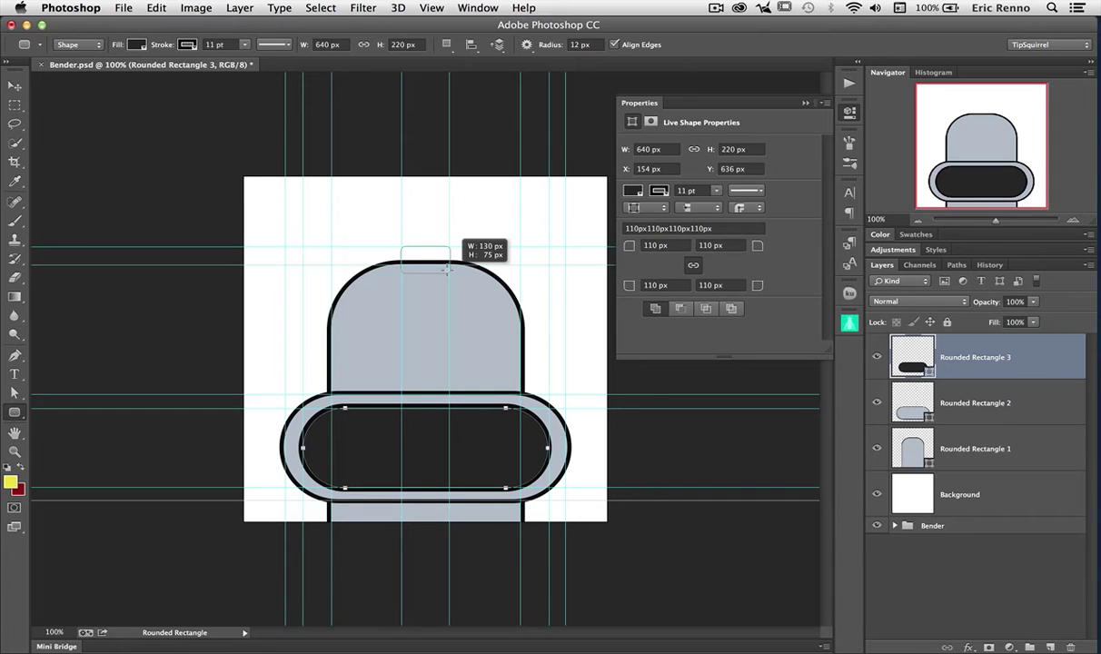
left_click_drag(447, 267, 447, 268)
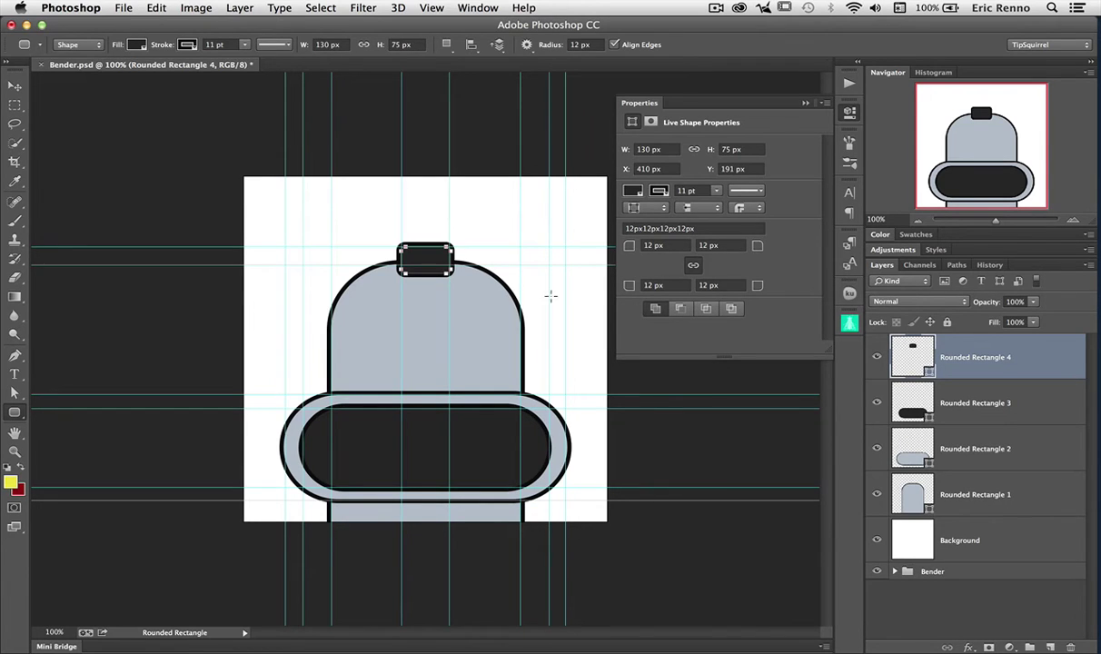
left_click(633, 190)
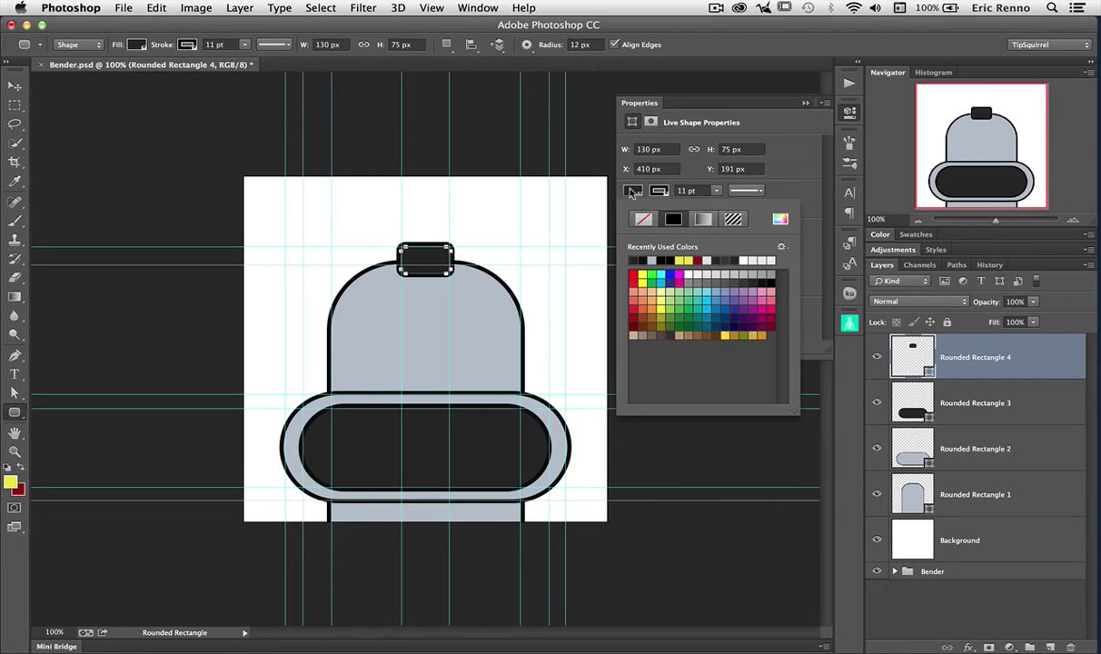
left_click(650, 260)
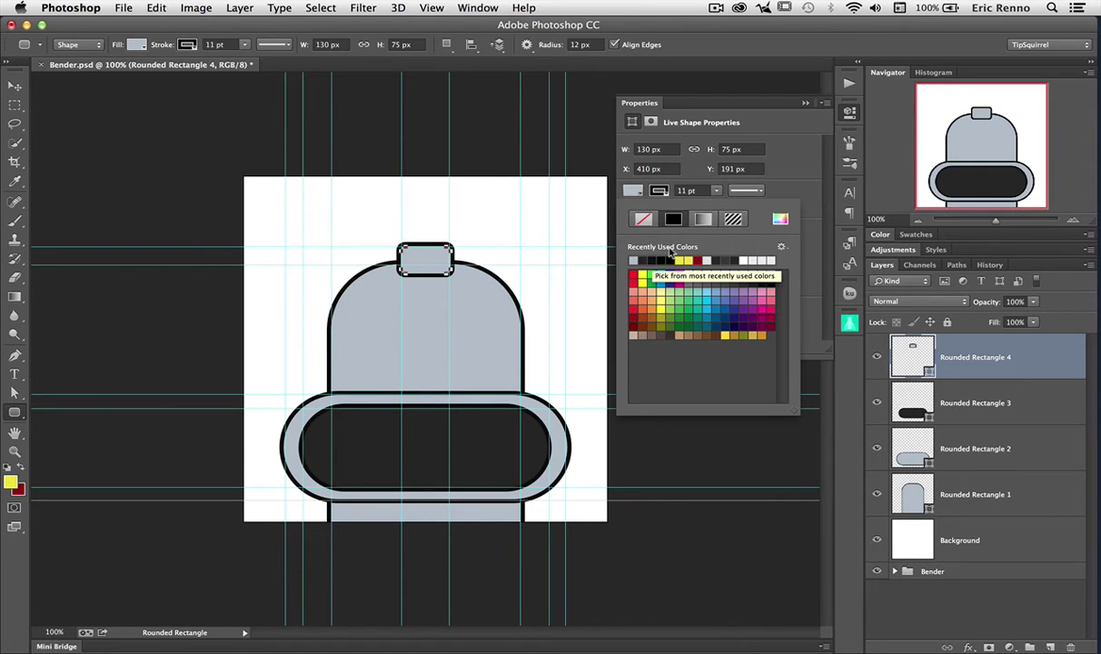
- Set the stroke width of the small shape on top of the head to 8 pt
left_click(643, 188)
left_click(694, 265)
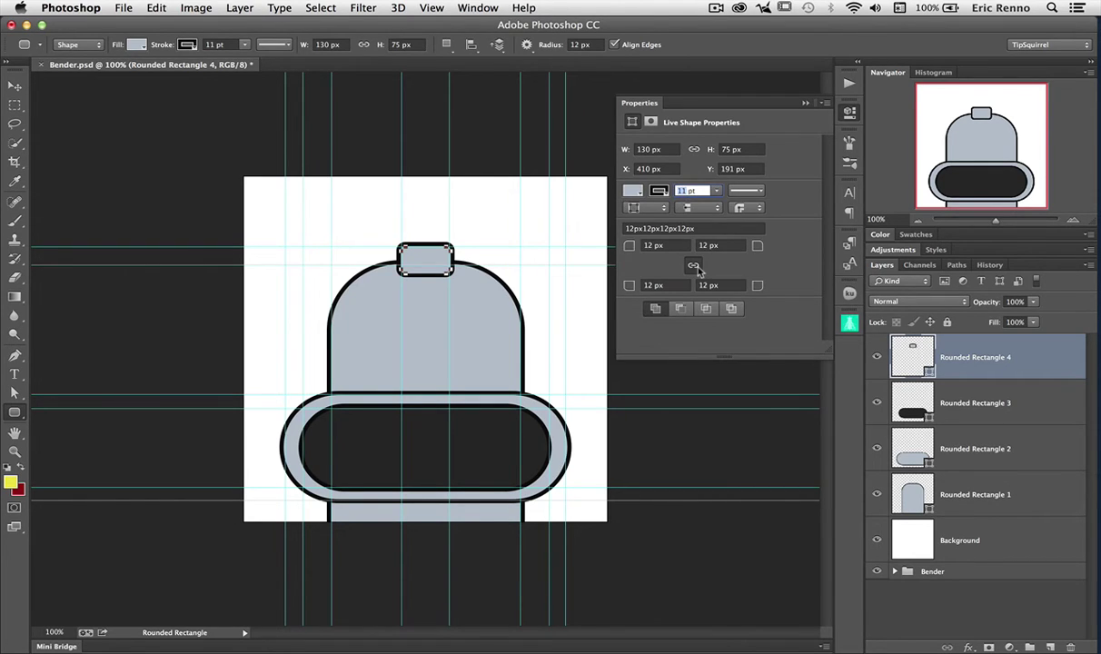
type("8")
key("Return")
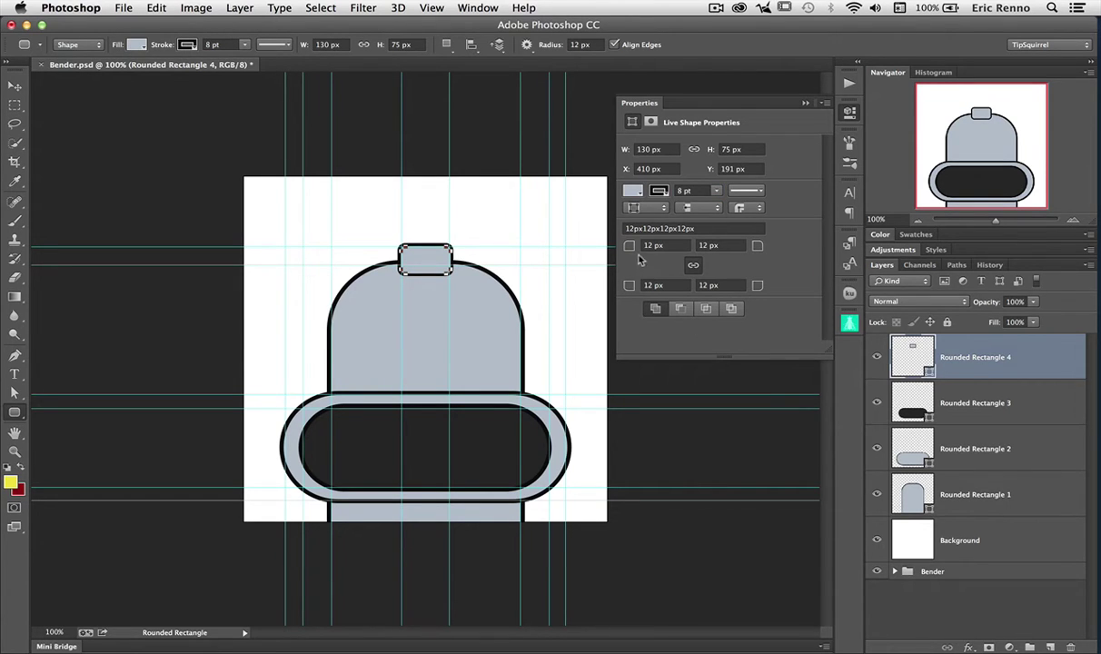
- Round all corners of the small top shape to 37.5 px and move it down slightly to Y 202 px
left_click_drag(627, 246, 669, 238)
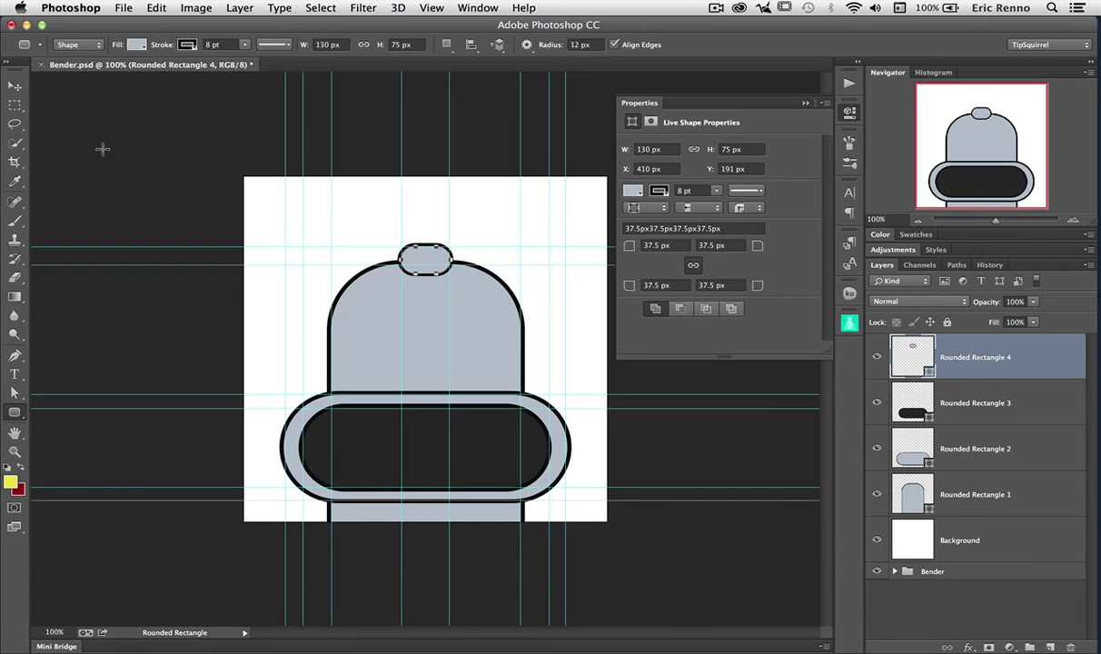
left_click(15, 85)
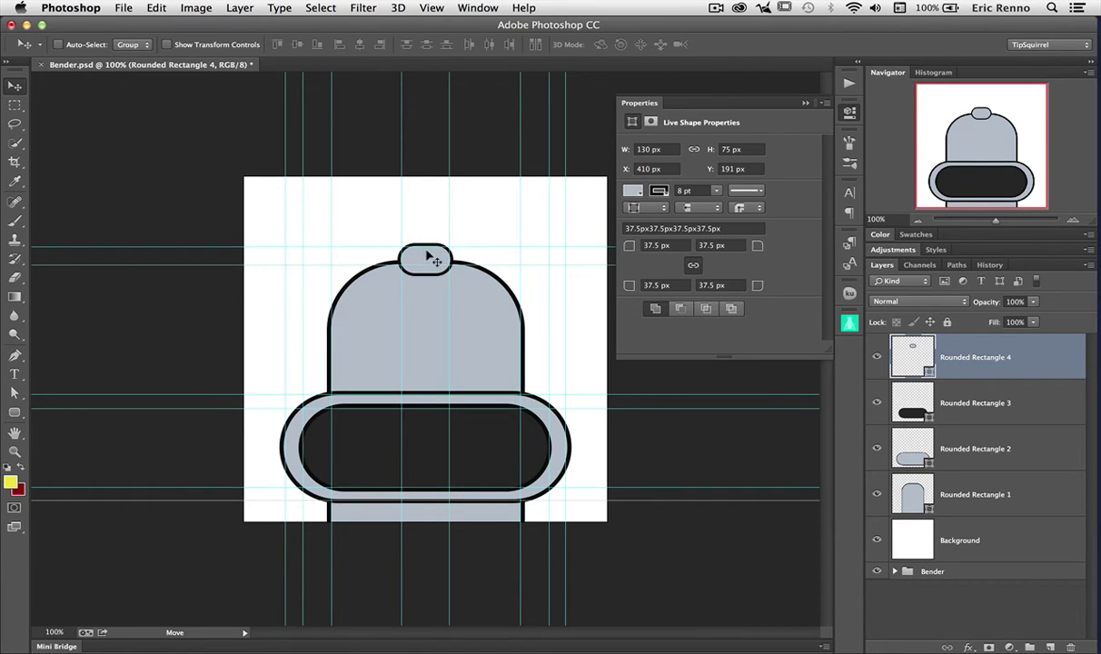
left_click_drag(427, 251, 429, 260)
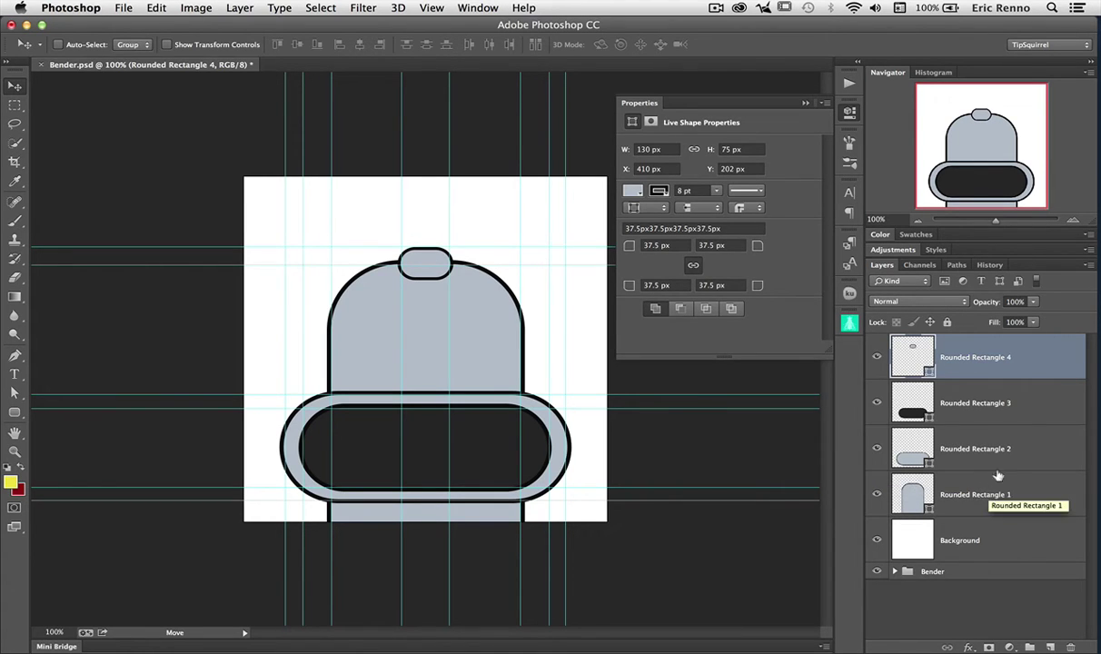
- Reorder the small top shape's layer so it sits behind the head, just above the Background layer
left_click_drag(1041, 358, 1034, 513)
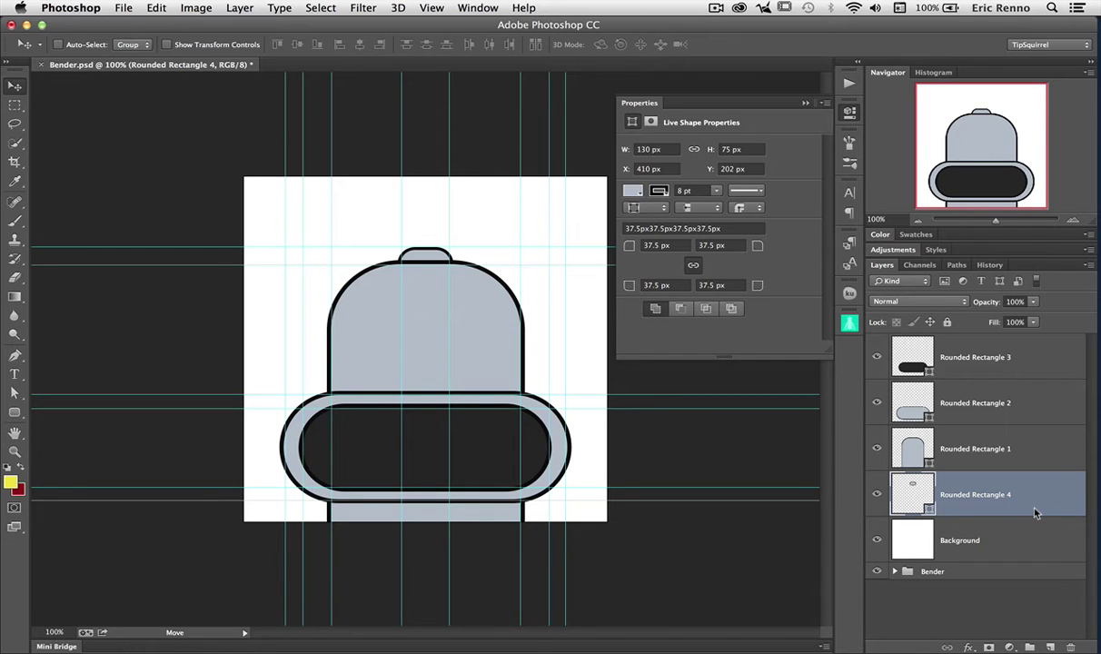
- Draw an antenna as a rounded rectangle about 43 × 428 px at X 453, Y -186 px and round all its corners to 21.5 px
left_click(14, 415)
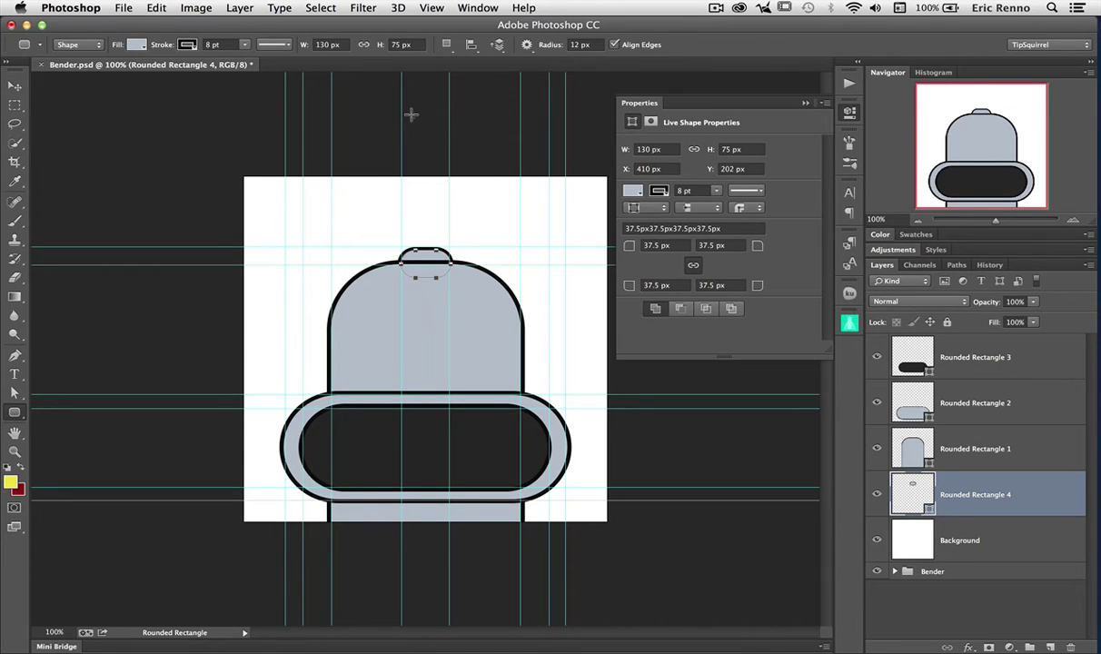
left_click_drag(410, 114, 427, 265)
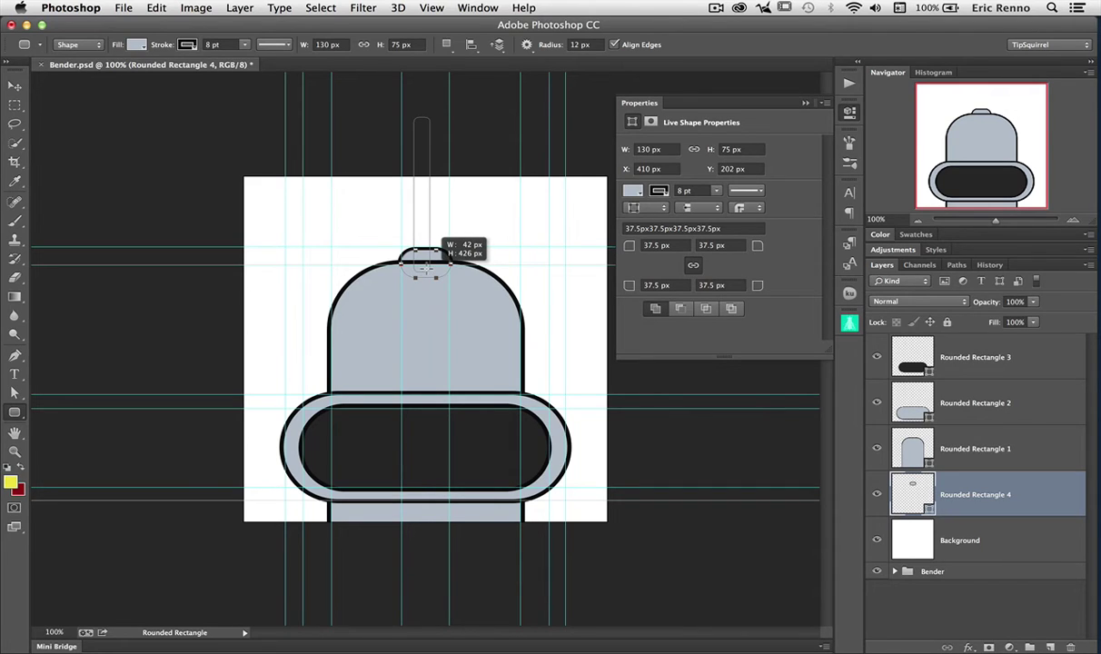
key("space")
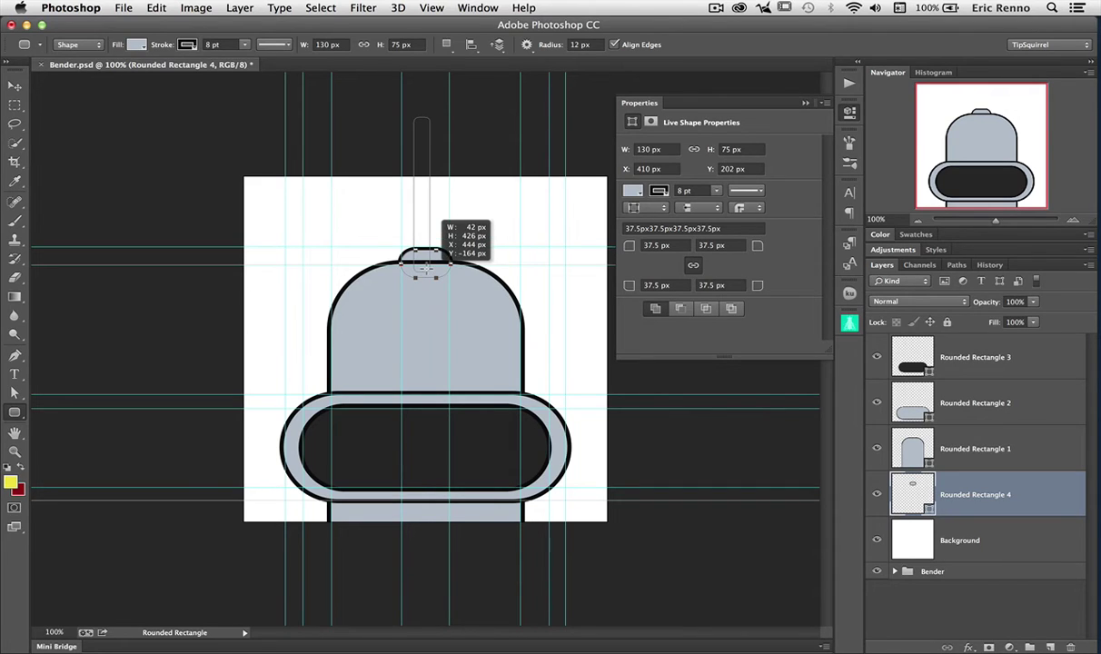
left_click_drag(427, 269, 432, 269)
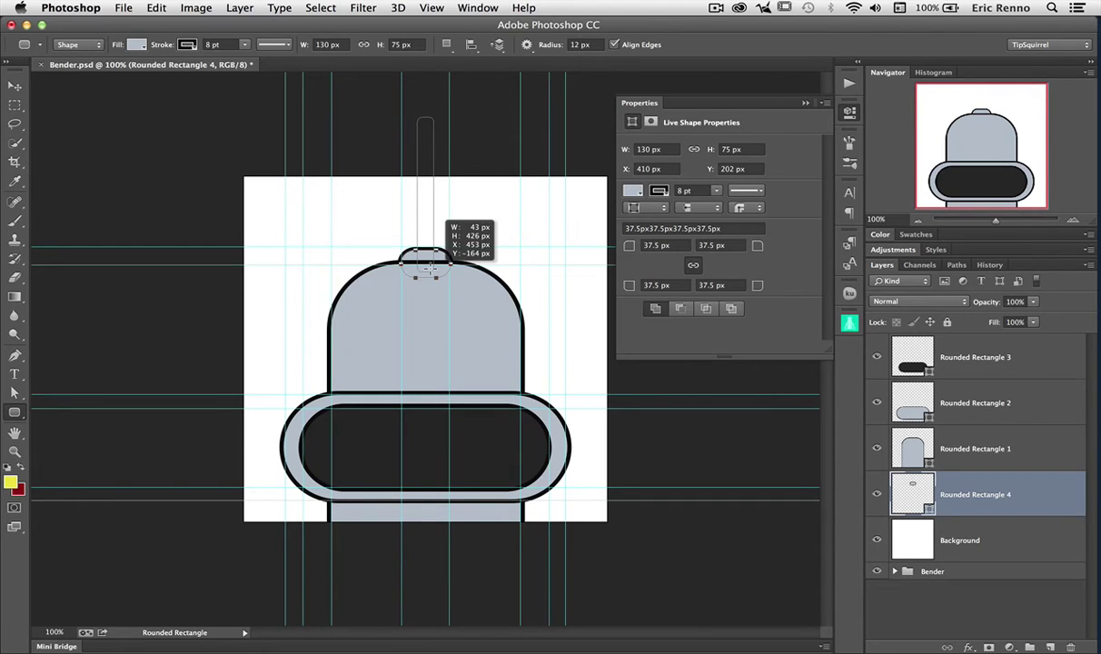
left_click_drag(431, 266, 431, 260)
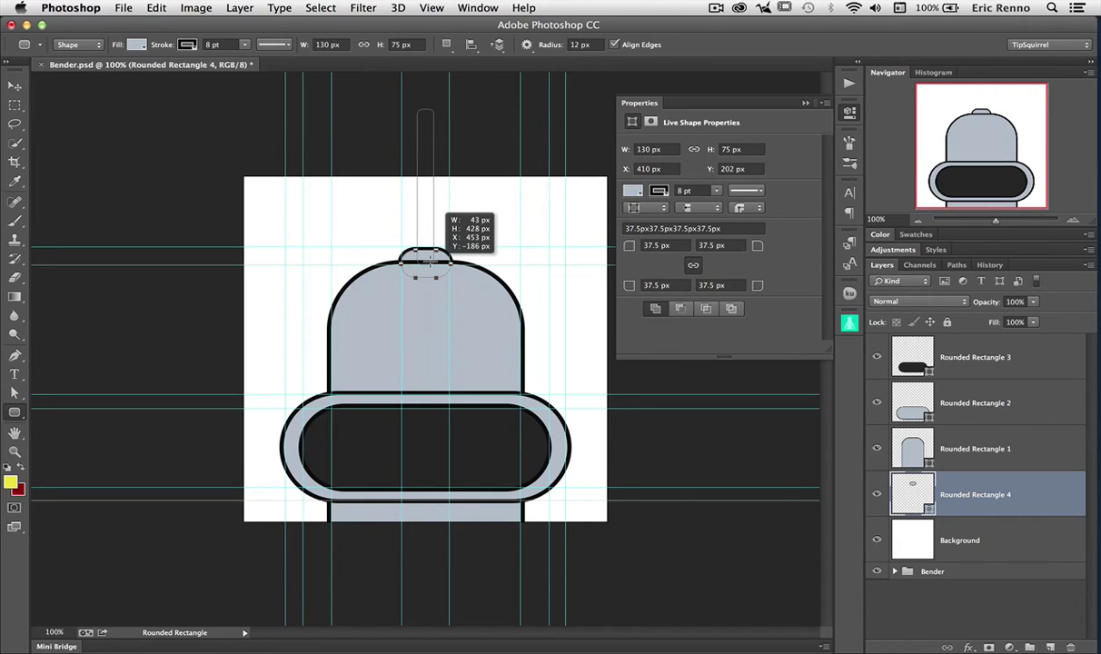
left_click_drag(431, 259, 430, 260)
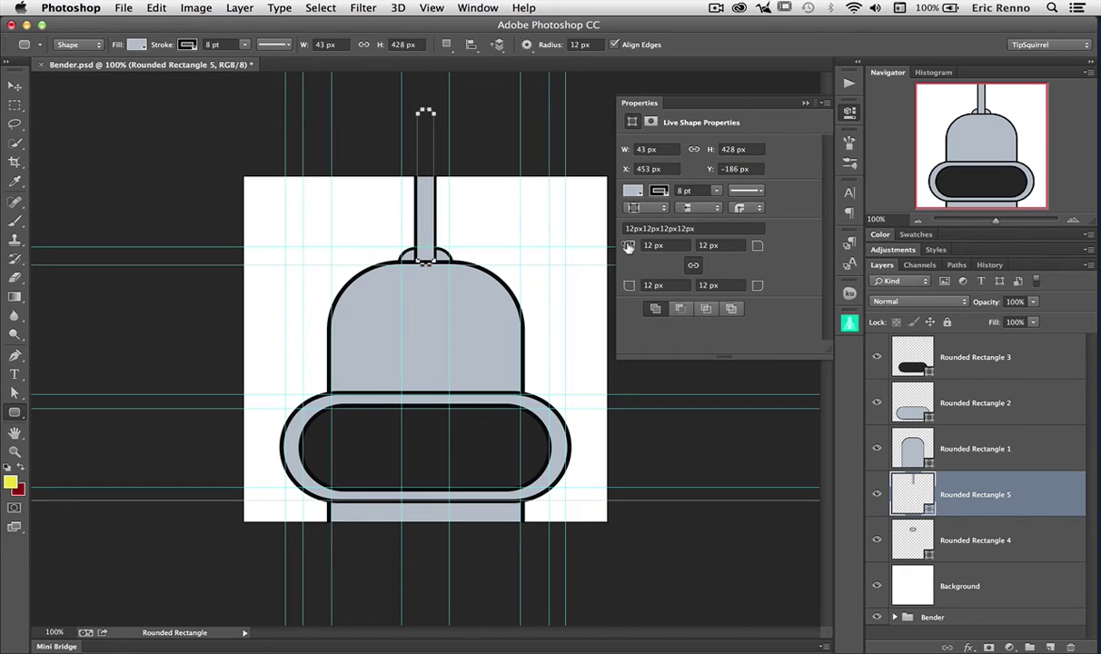
left_click_drag(628, 247, 676, 251)
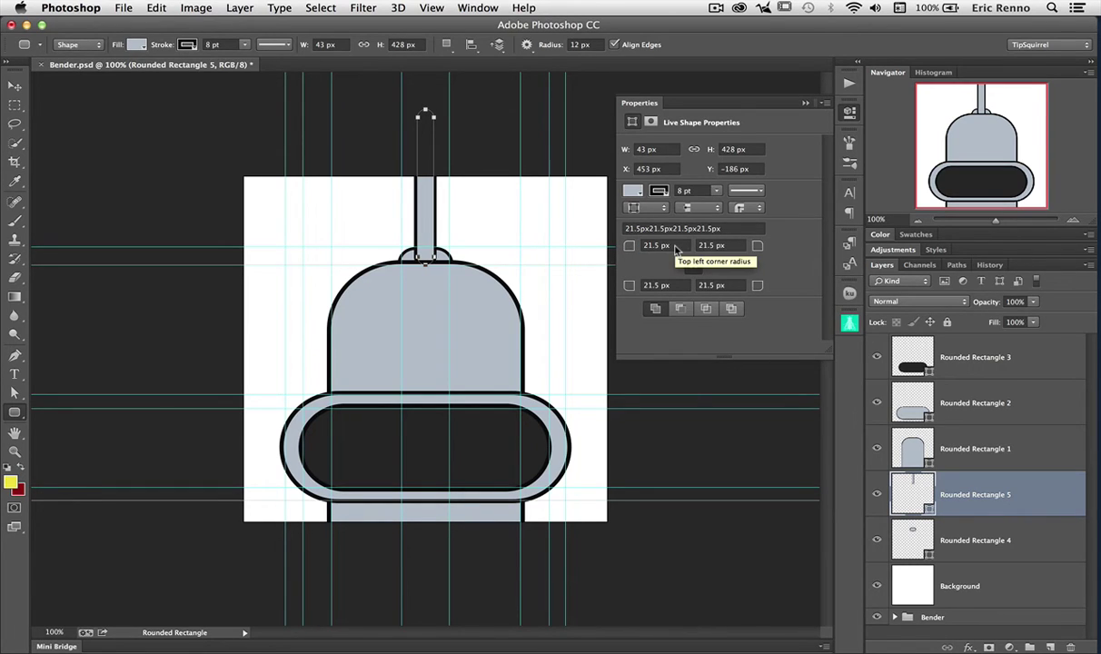
- Taper the antenna by moving its two upper side anchor points down about 352 px, accepting the conversion to a regular path
left_click(1073, 224)
left_click(1073, 224)
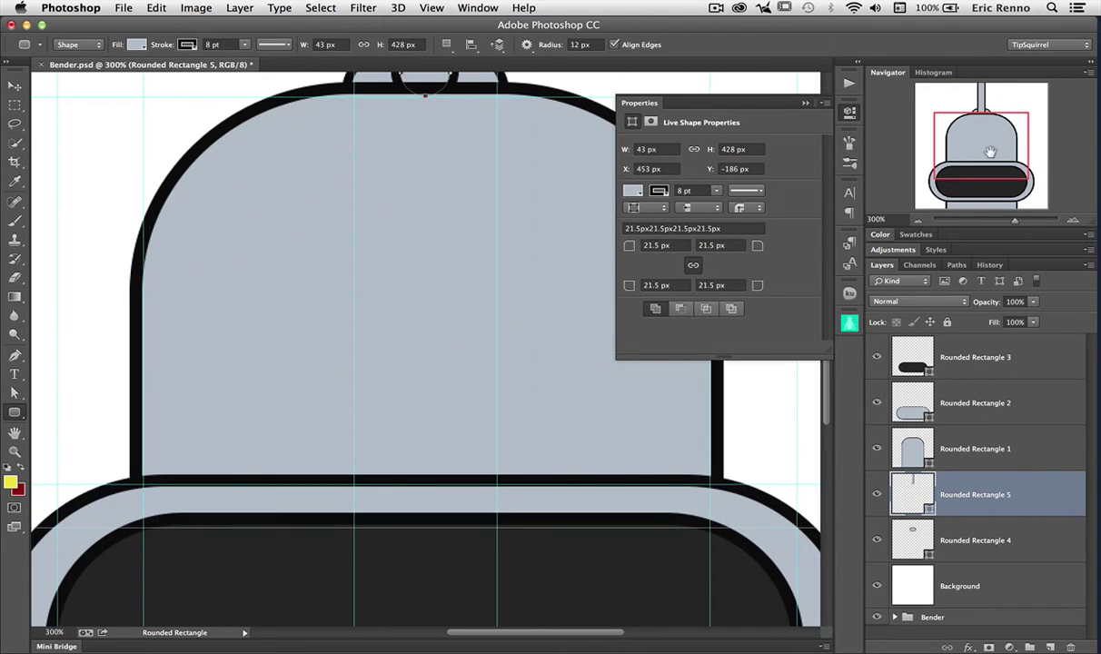
left_click_drag(985, 145, 980, 94)
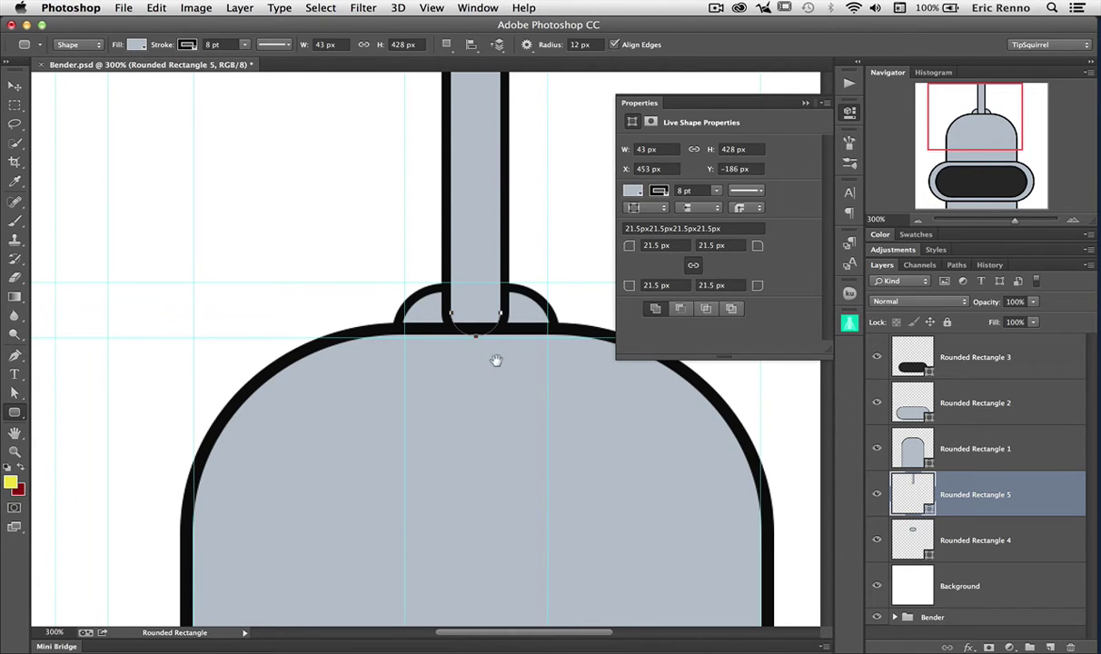
left_click_drag(491, 363, 415, 572)
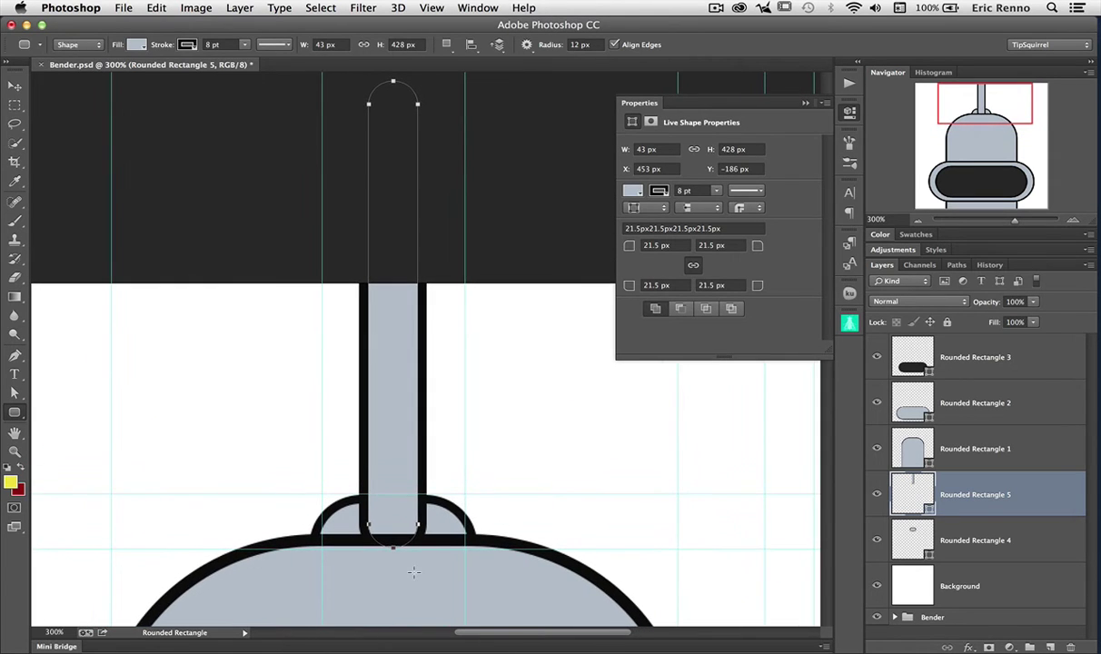
scroll(463, 376, "up", 5)
scroll(462, 376, "down", 3)
scroll(462, 376, "down", 2)
scroll(463, 376, "left", 1)
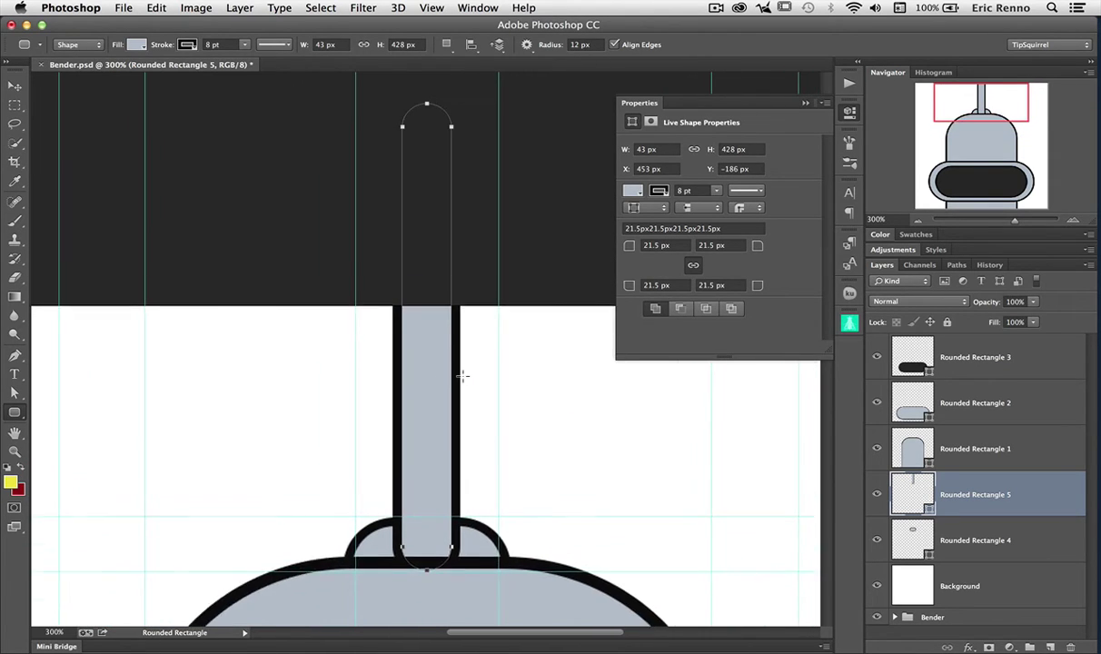
scroll(463, 376, "up", 3)
scroll(463, 376, "down", 2)
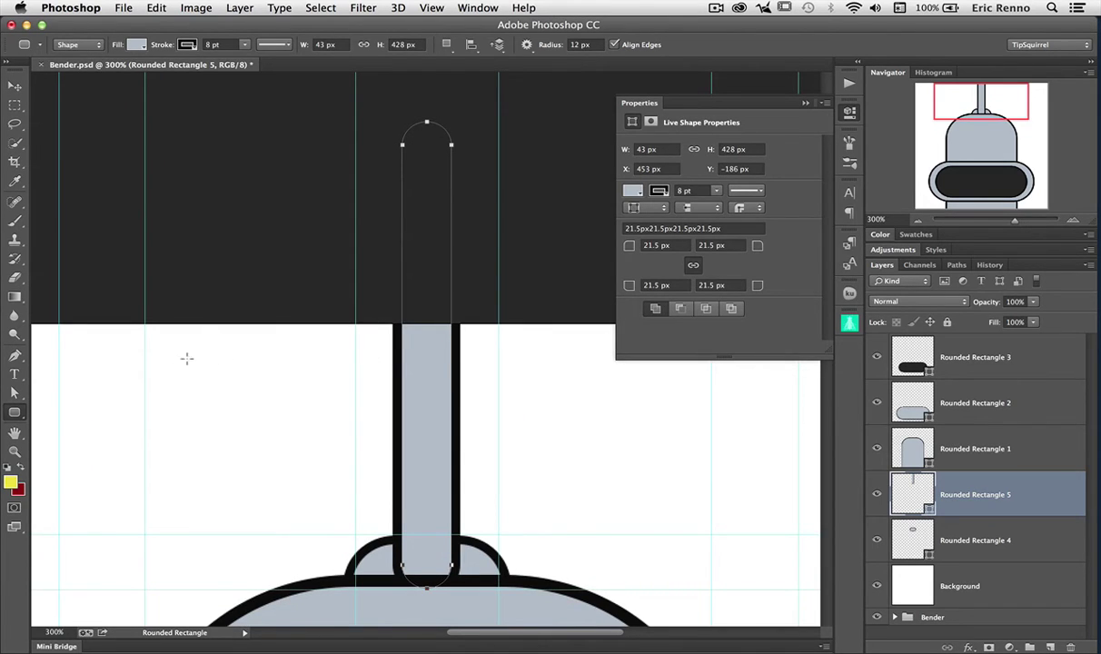
left_click(18, 395)
left_click_drag(17, 395, 72, 405)
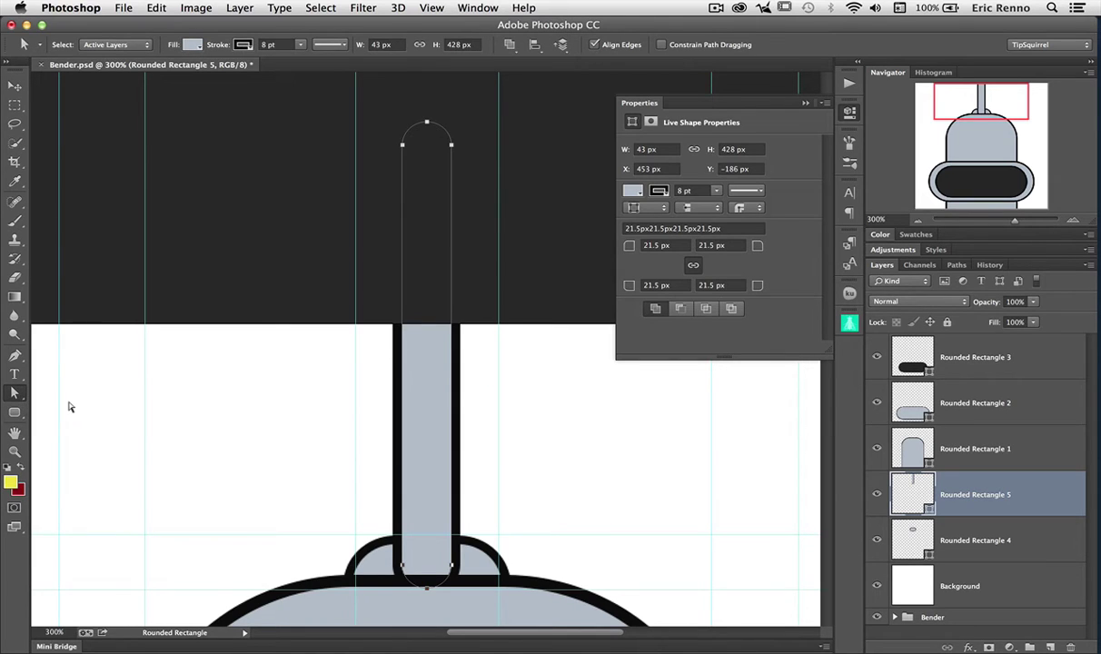
left_click(223, 370)
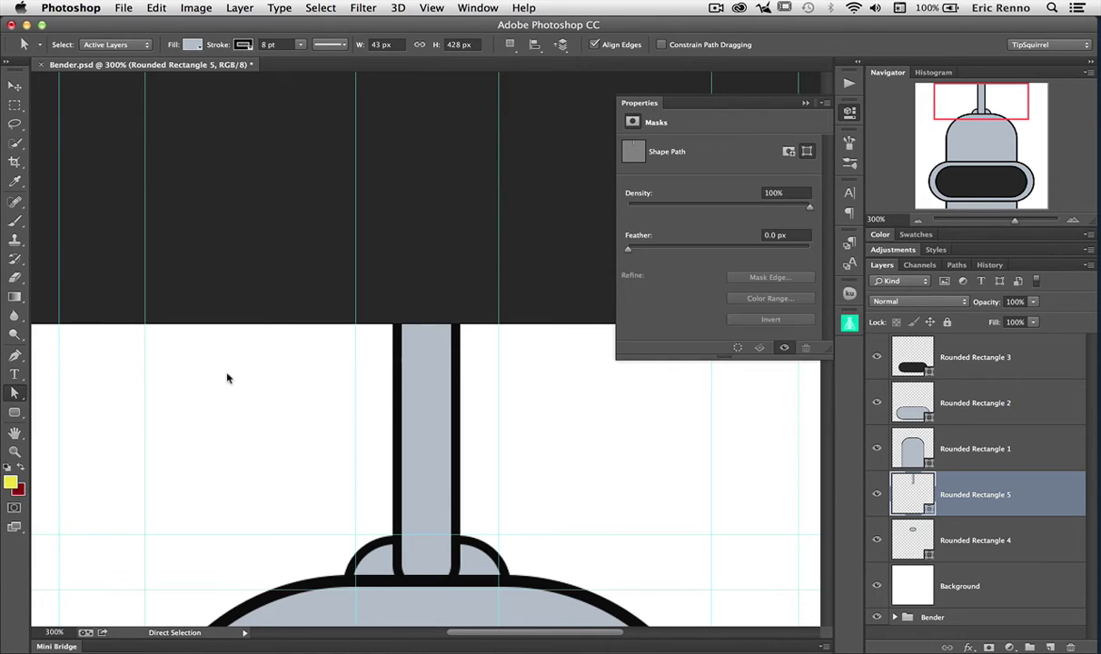
left_click(425, 382)
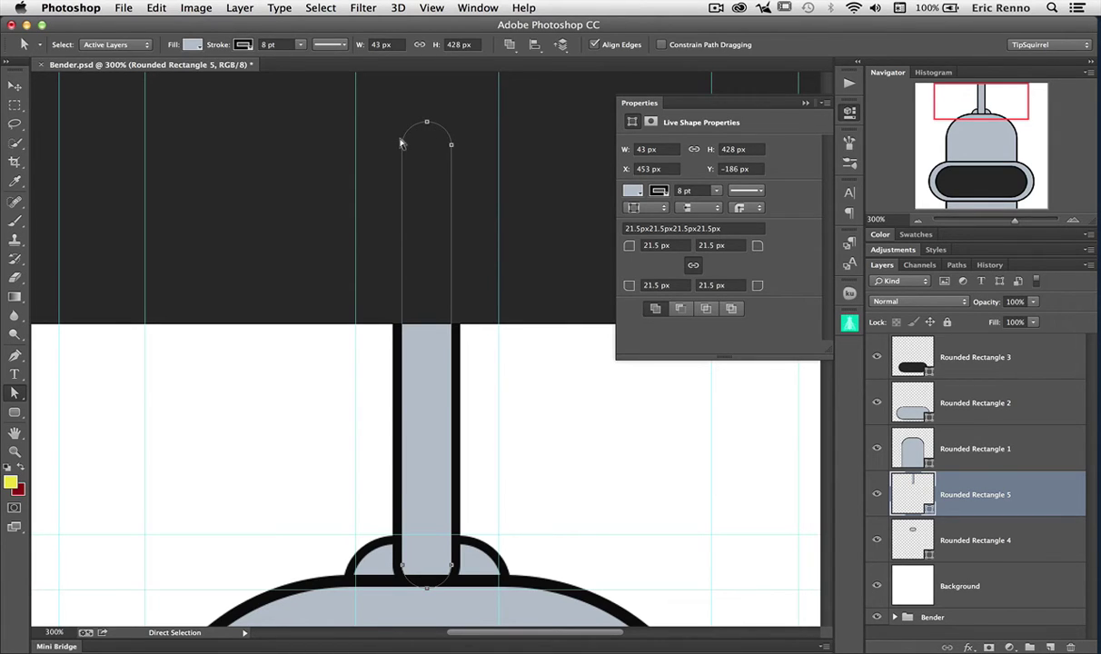
left_click_drag(367, 116, 454, 153)
left_click(458, 145)
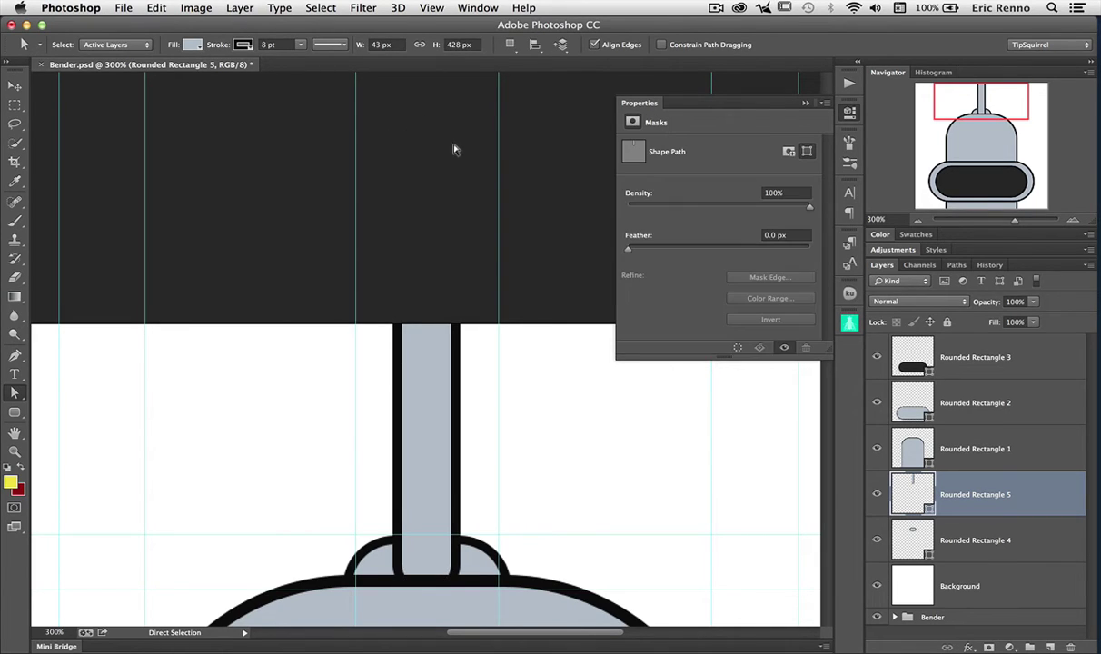
left_click(424, 192)
left_click_drag(370, 125, 445, 528)
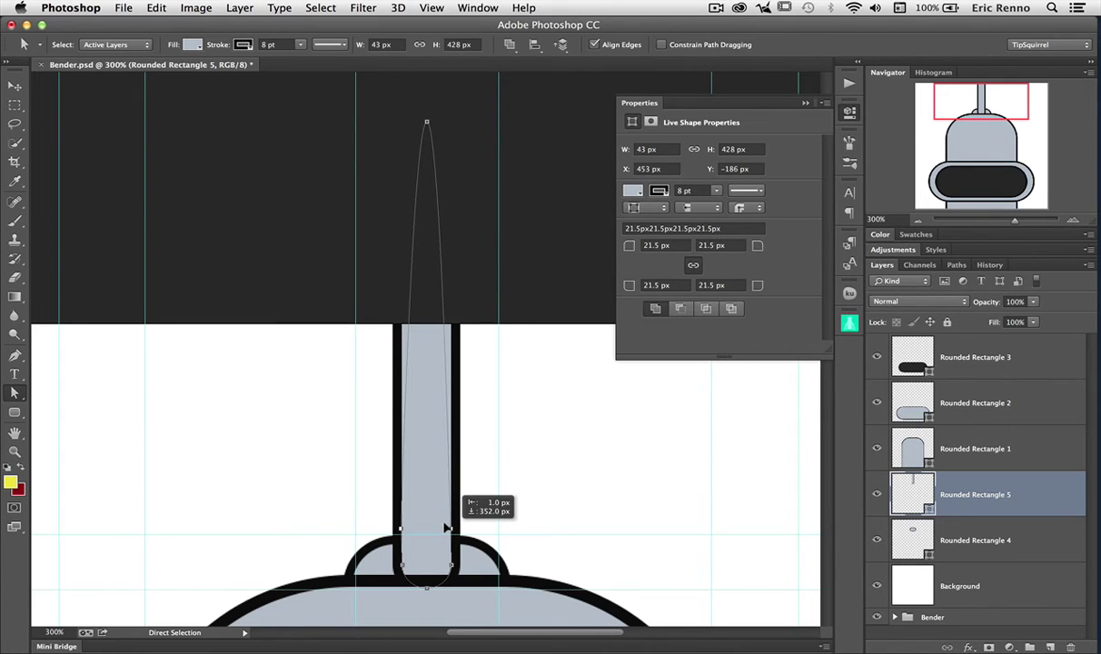
left_click_drag(446, 528, 450, 532)
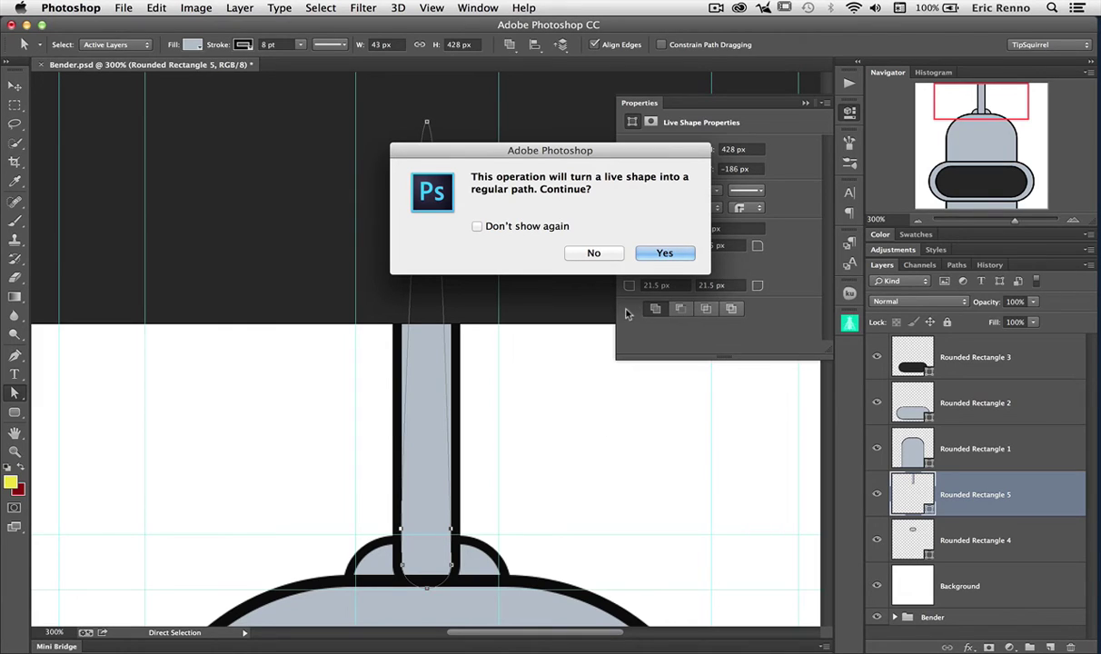
left_click(662, 252)
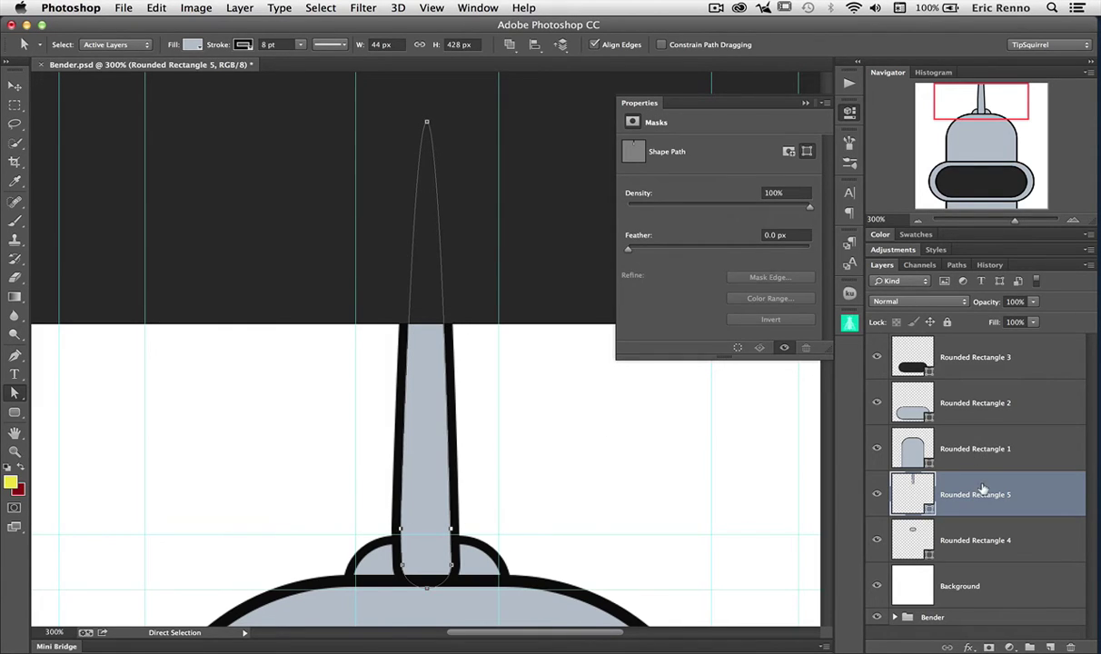
- Place the antenna layer behind the small cap shape, directly above the Background layer
left_click_drag(992, 494, 1004, 555)
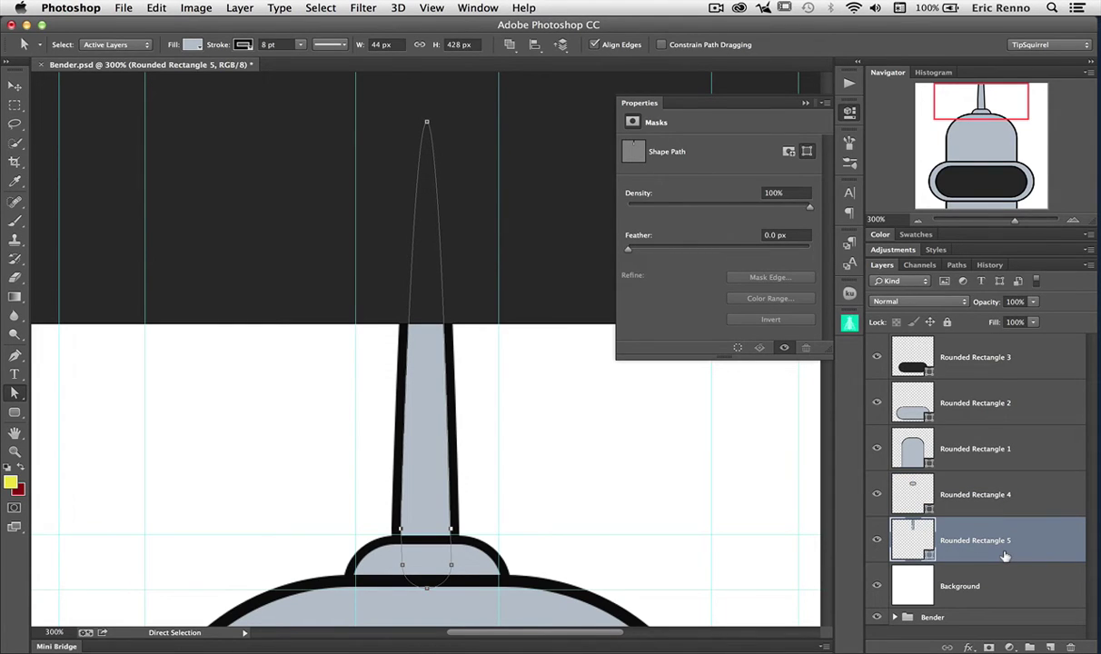
key("super+1")
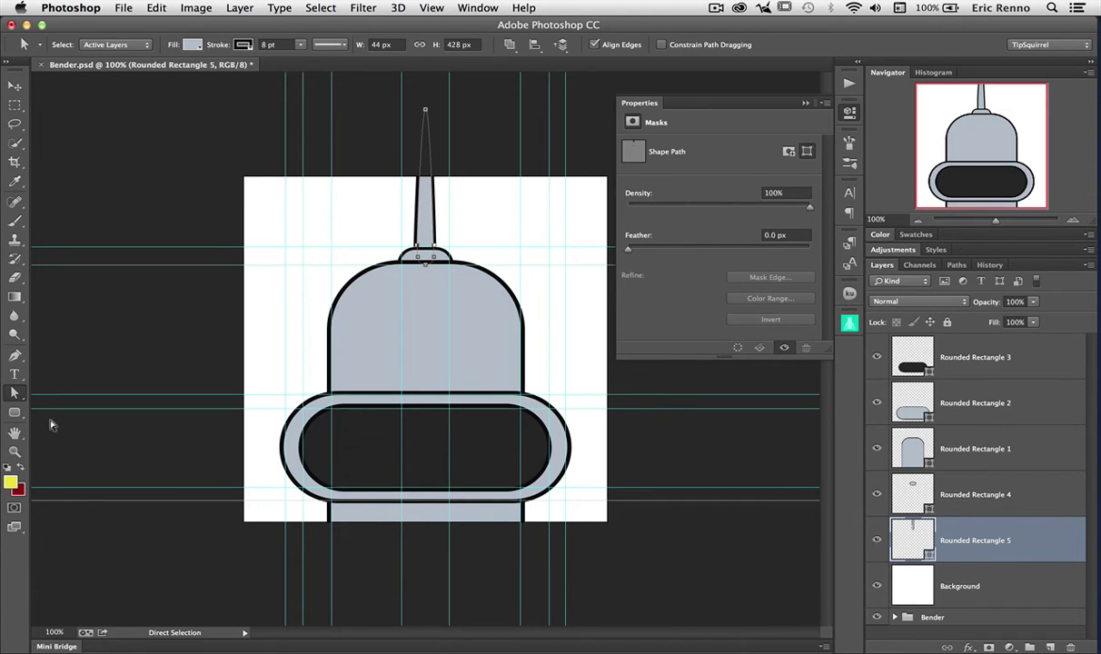
- Draw a circular eye about 261 px in diameter in the visor's left half, at X 192, Y 615 px
left_click(14, 410)
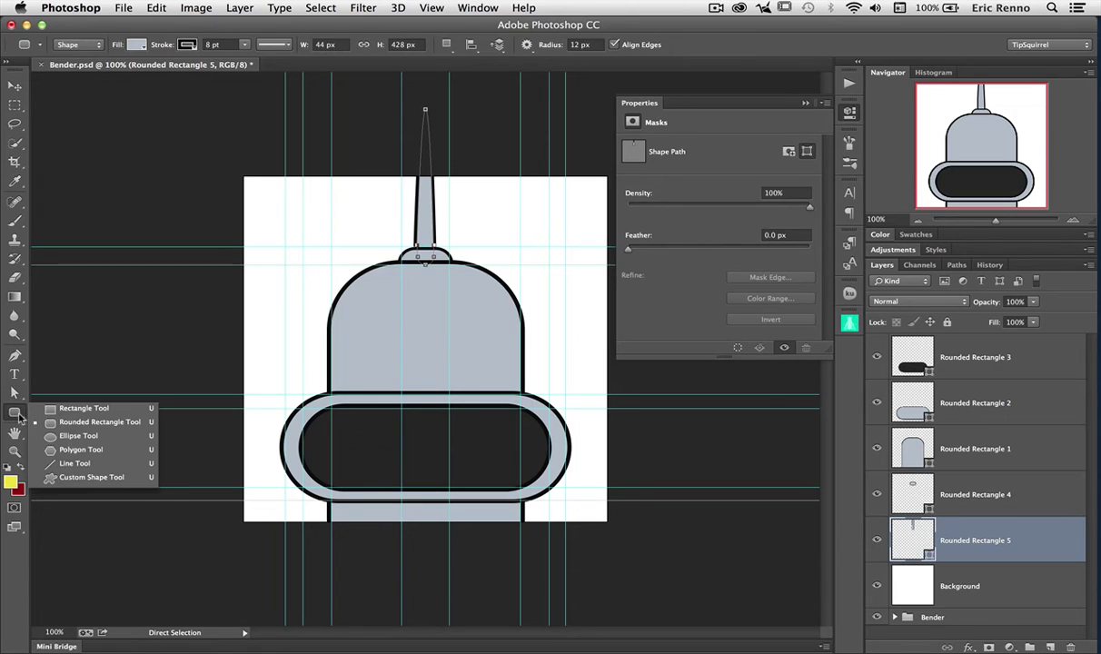
left_click(83, 435)
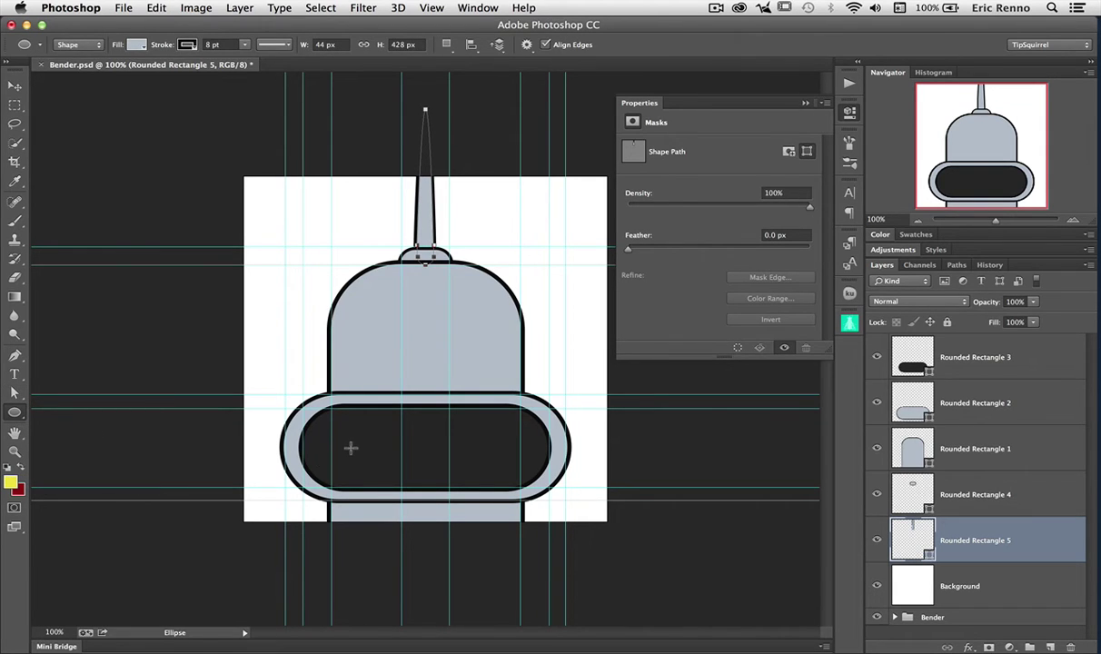
left_click_drag(317, 391, 414, 498)
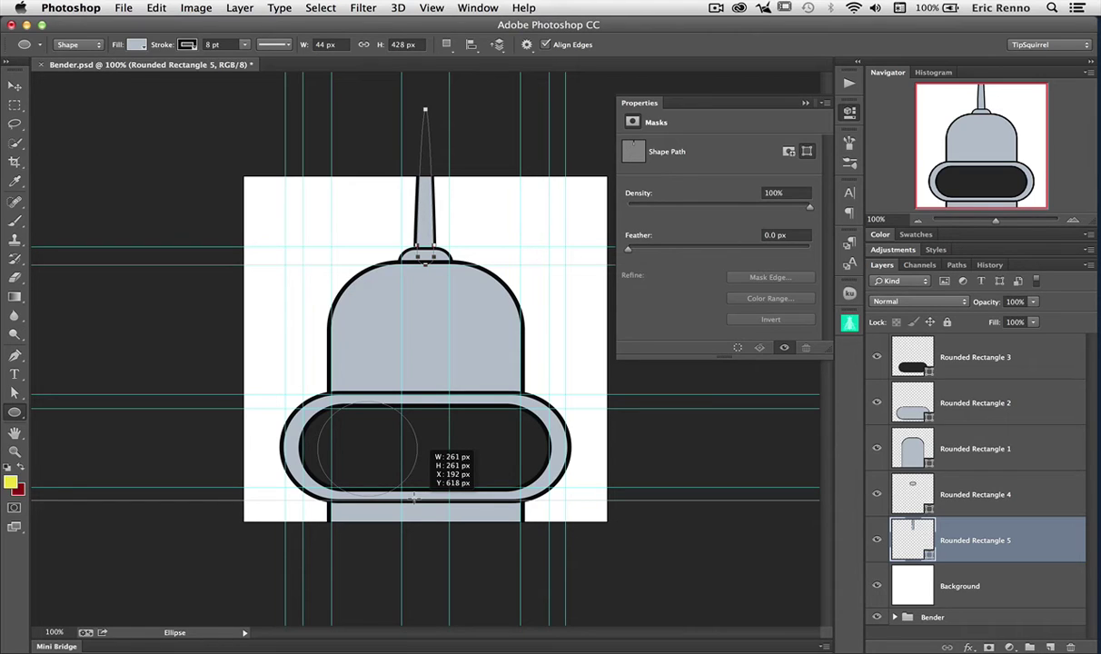
left_click_drag(413, 498, 413, 495)
left_click_drag(413, 495, 414, 494)
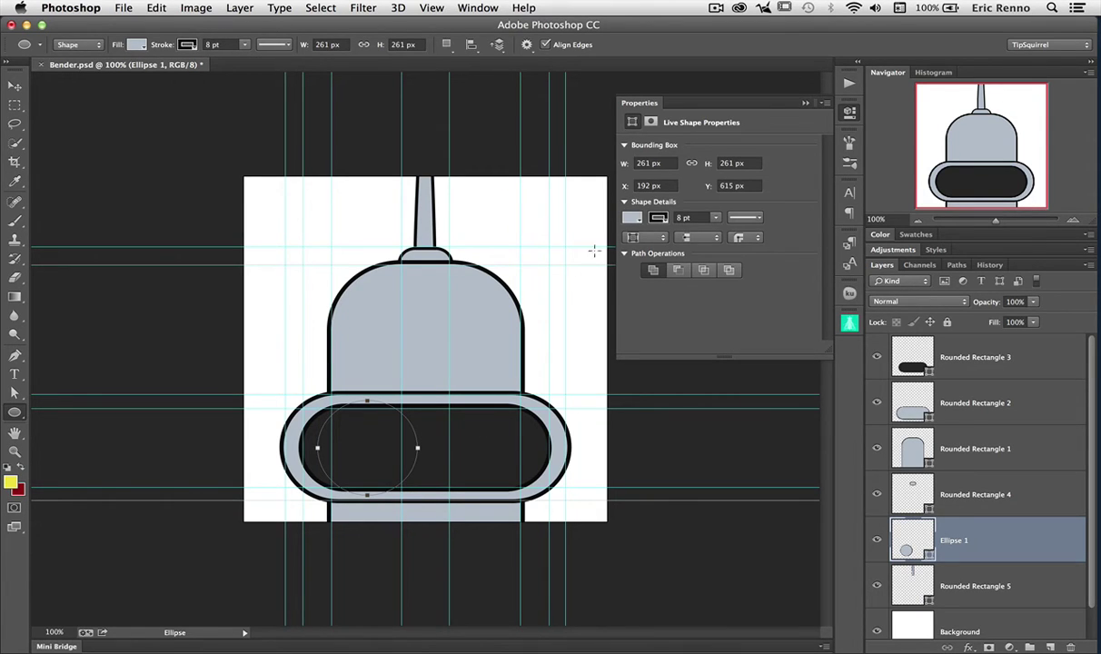
- Fill the eye circle with a very light grey swatch and bring its layer above all the other shapes
left_click(632, 219)
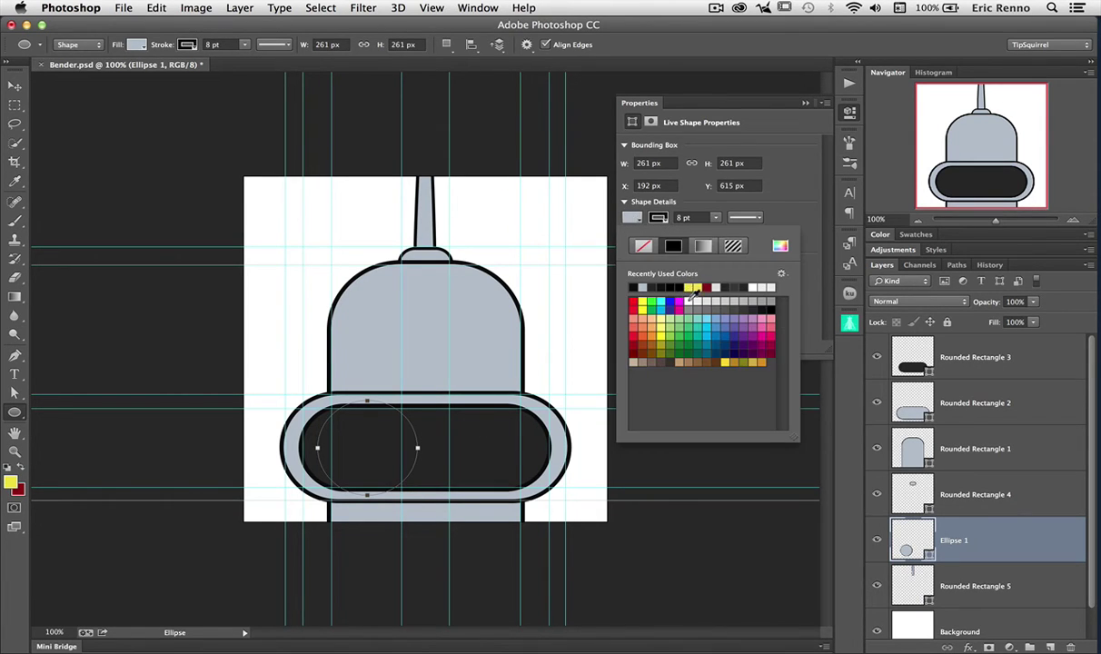
left_click(700, 304)
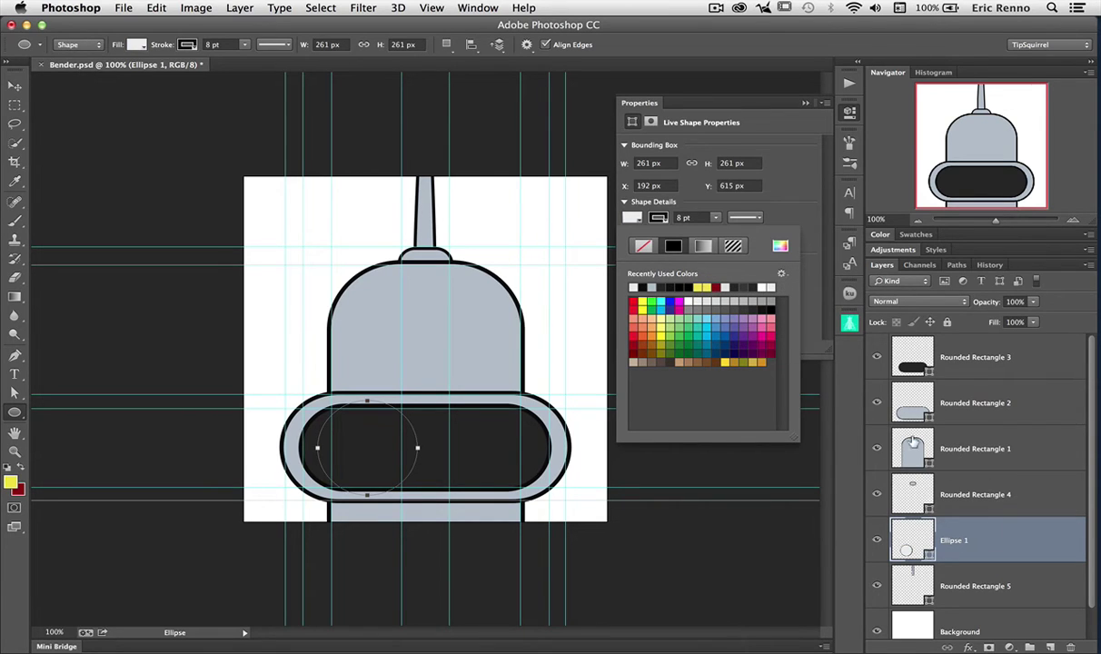
left_click_drag(936, 509, 941, 322)
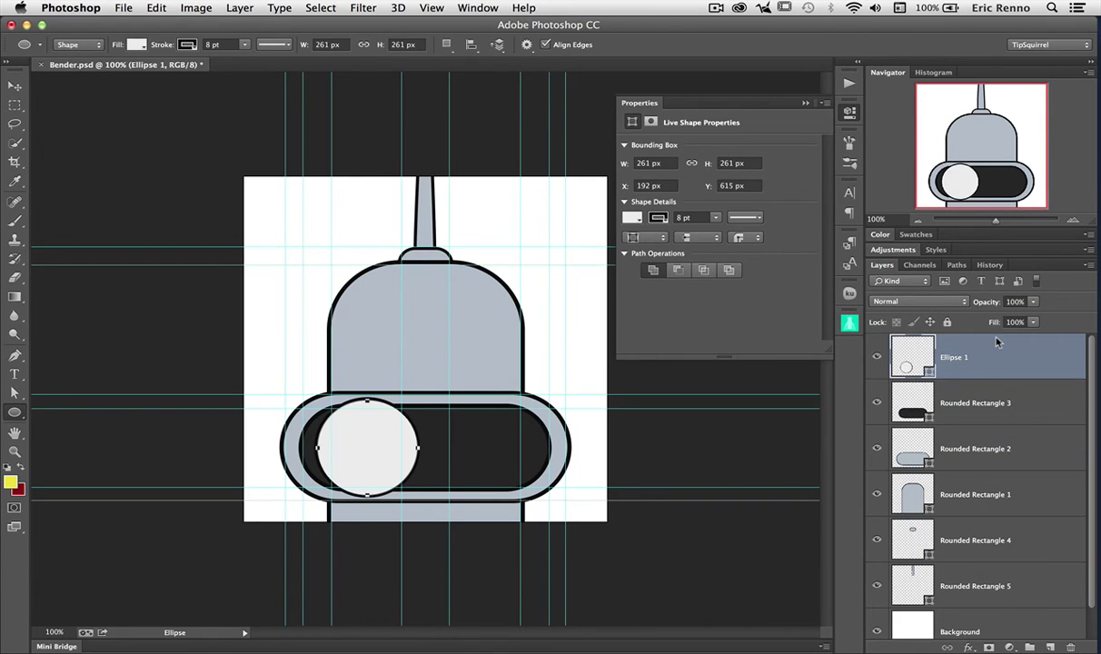
- Remove the stroke from the eye circle
left_click(658, 218)
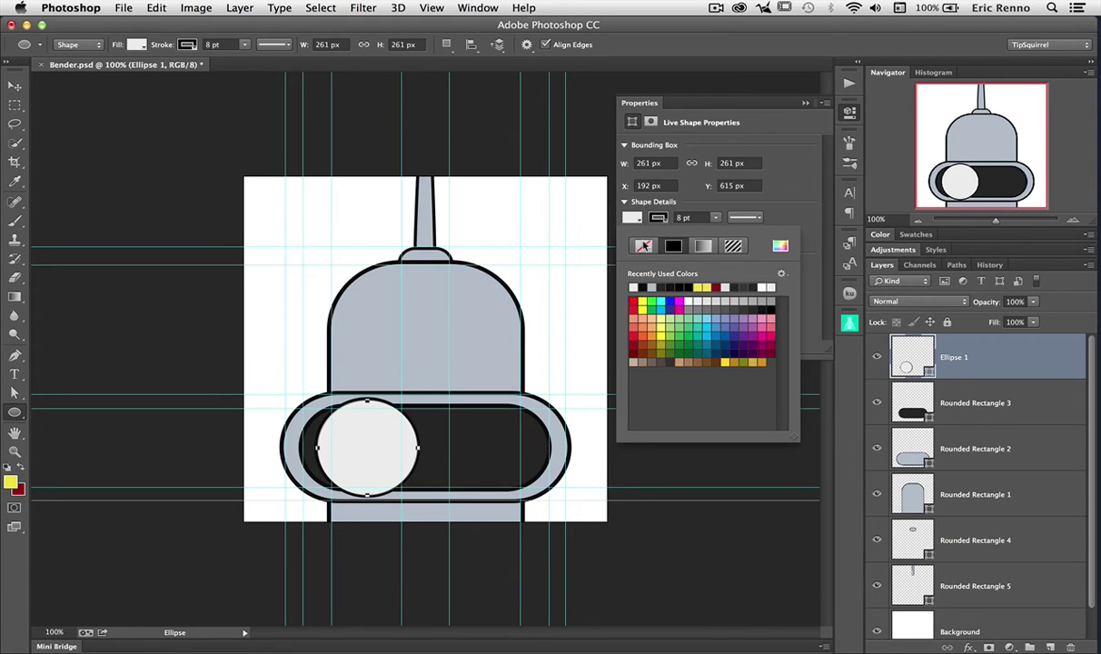
left_click(643, 247)
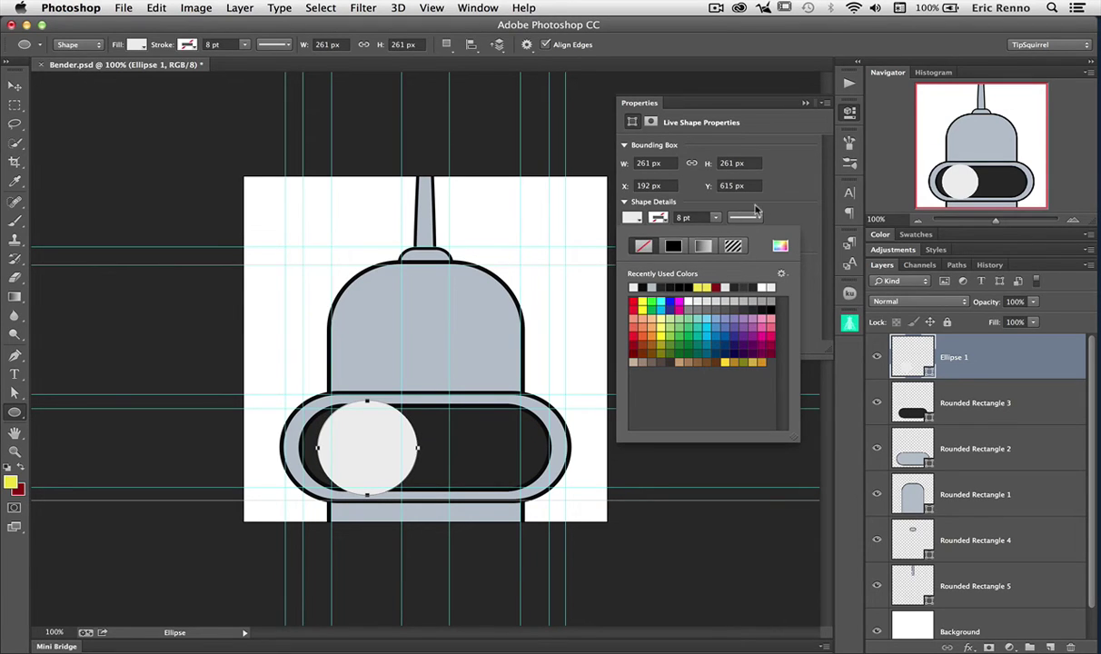
left_click(662, 221)
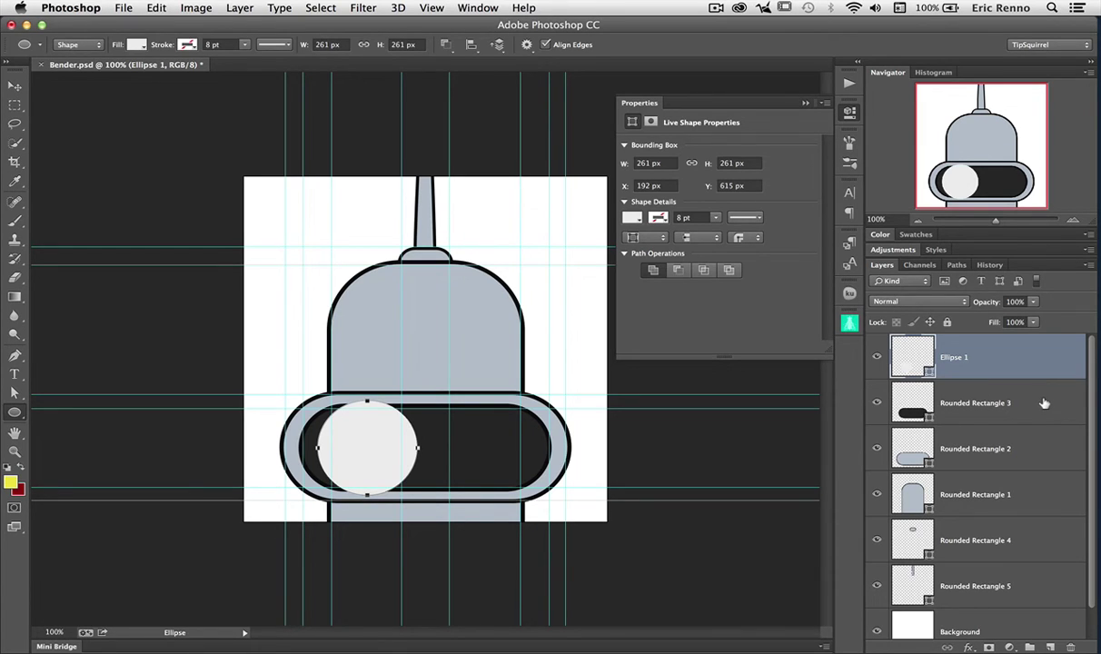
- Clip the eye circle to the dark inner visor shape with a clipping mask
left_click_drag(1042, 401, 1027, 373)
left_click_drag(1027, 374, 1018, 375)
left_click(1018, 375, "alt")
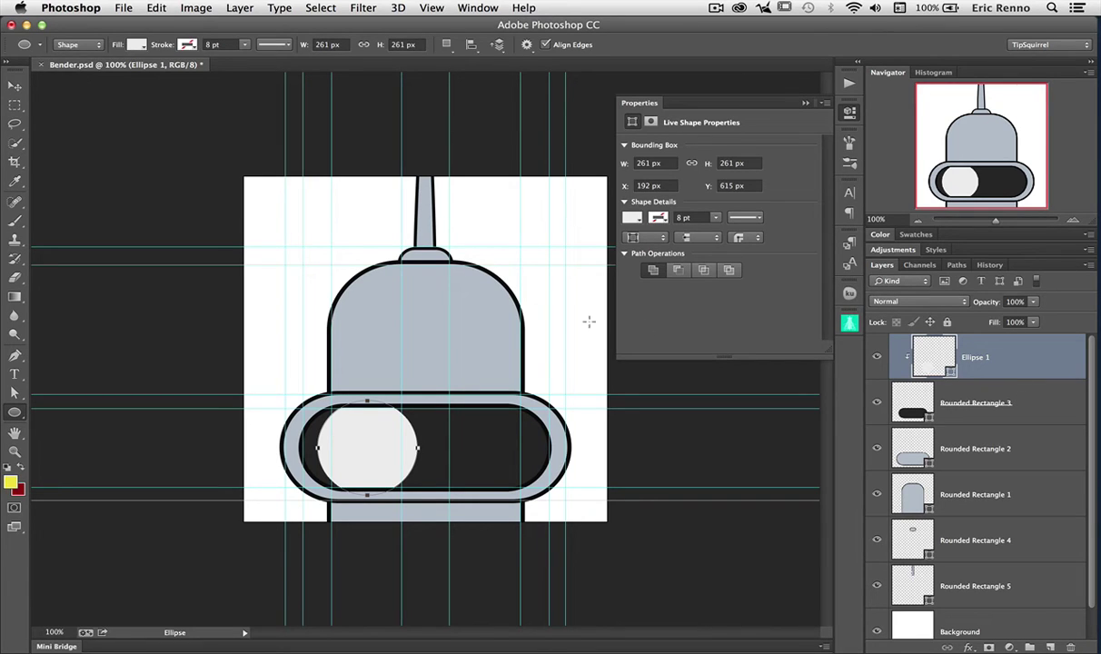
- Duplicate the clipped left eye circle 300 px straight to the right to form the second eye
left_click(16, 86)
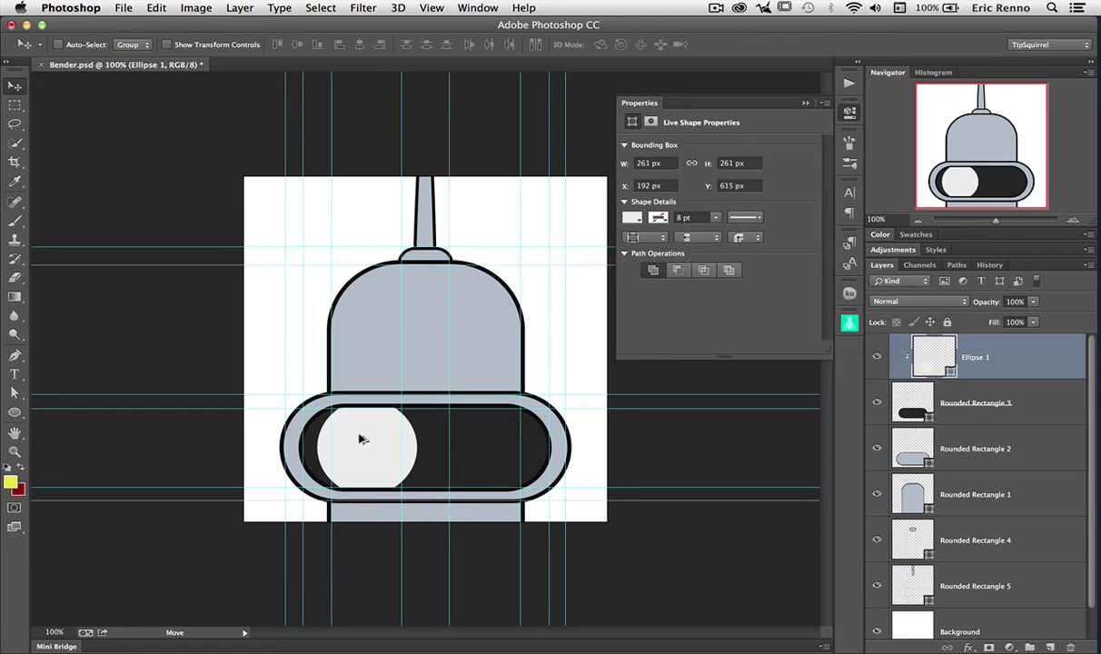
left_click_drag(362, 440, 475, 437)
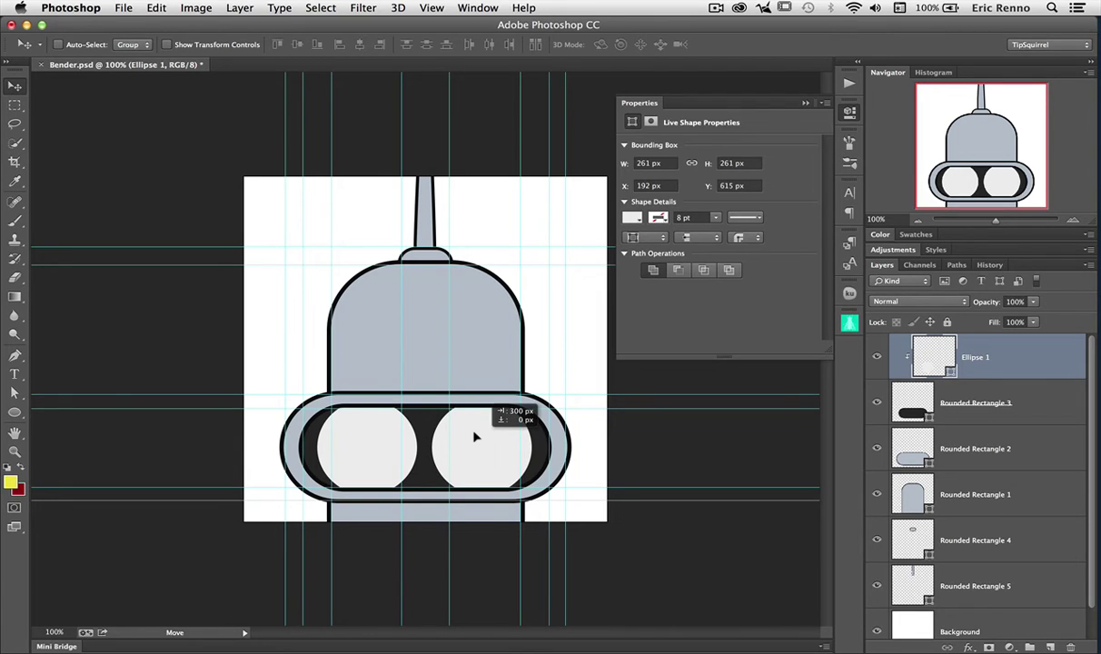
left_click_drag(475, 437, 475, 437)
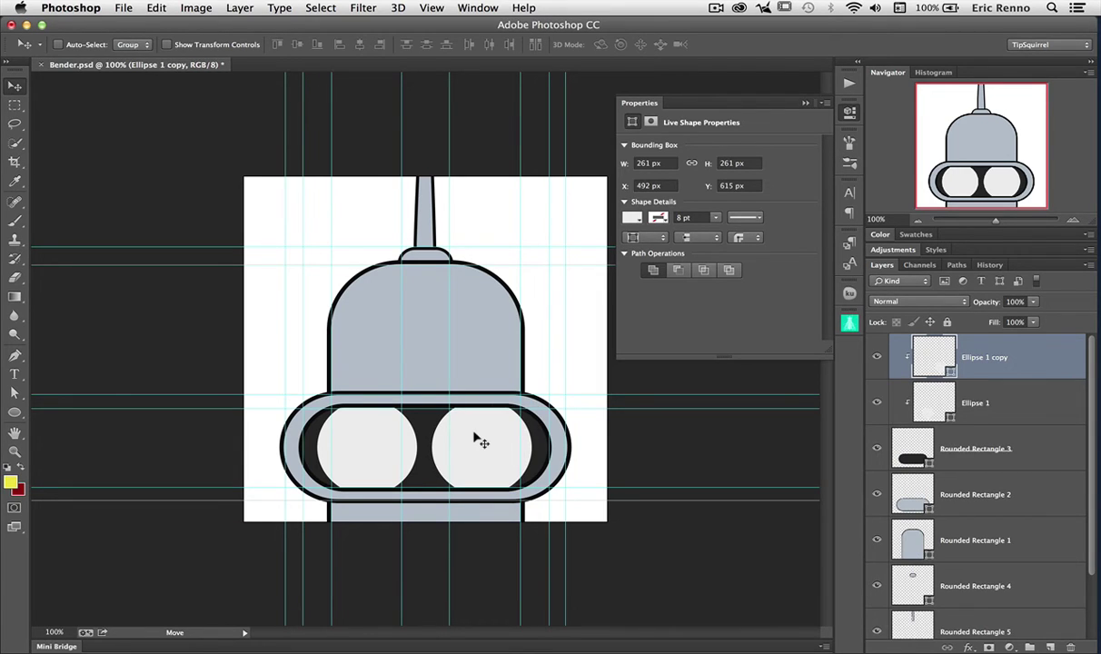
- Draw a square pupil about 51 px wide in the left eye, at X 282, Y 715 px, and fill it with black
left_click(16, 413)
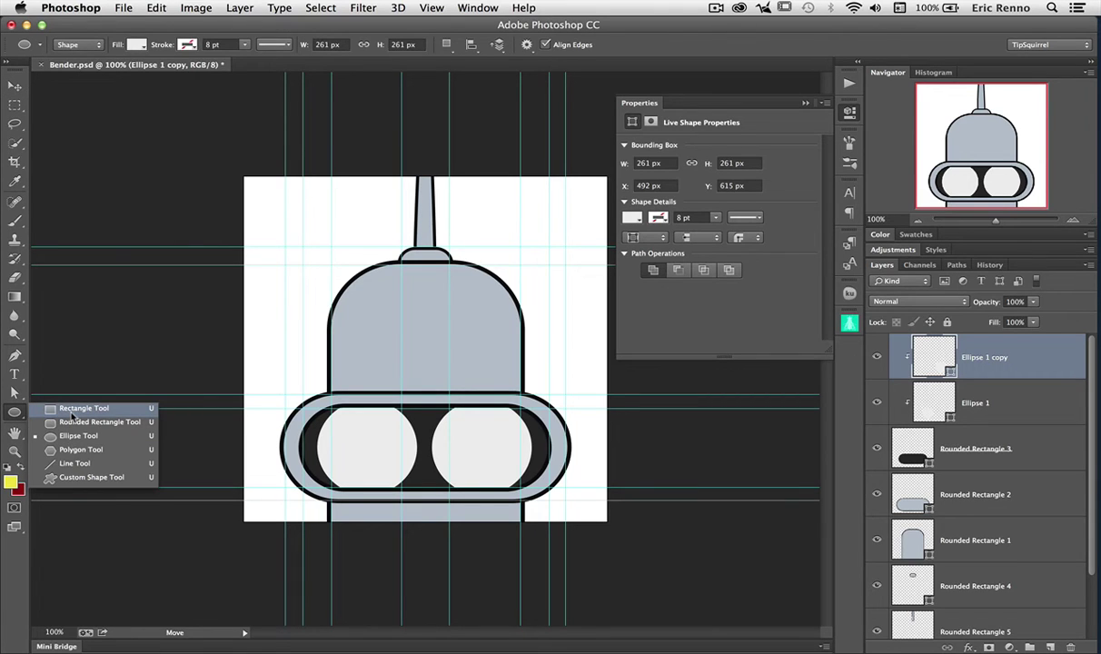
left_click(71, 411)
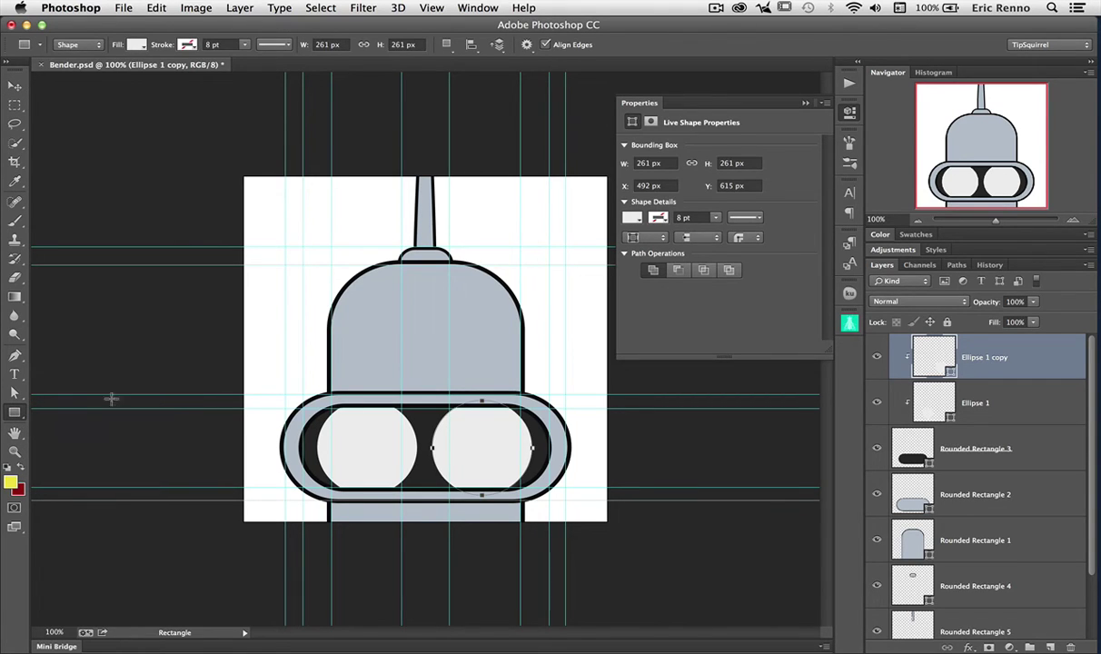
left_click_drag(352, 439, 369, 452)
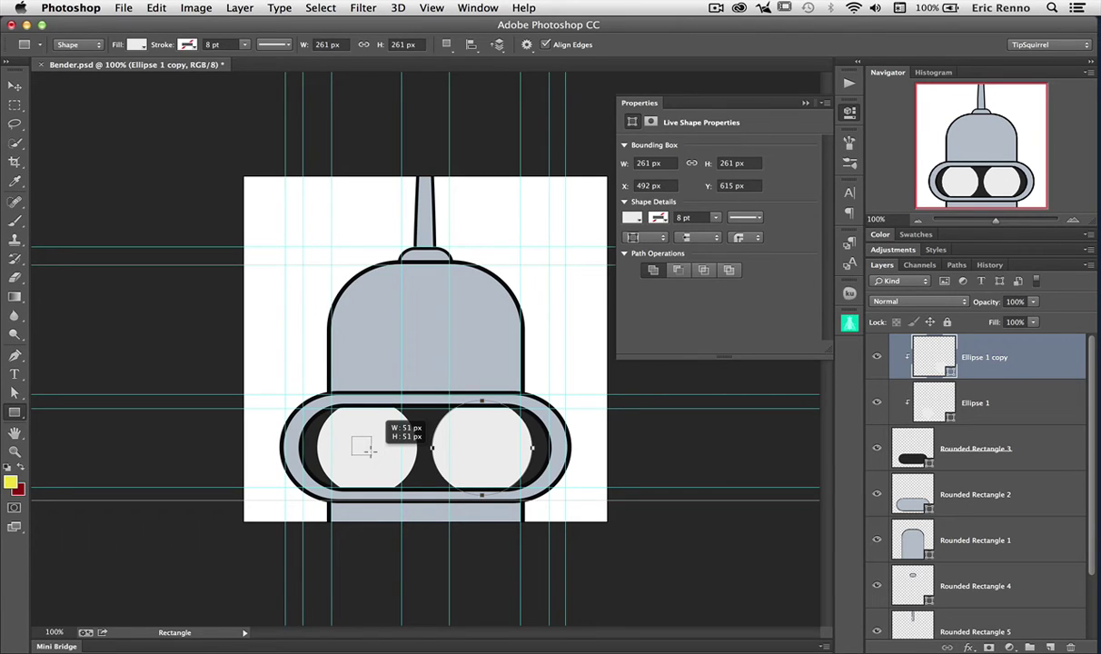
left_click_drag(369, 451, 369, 451)
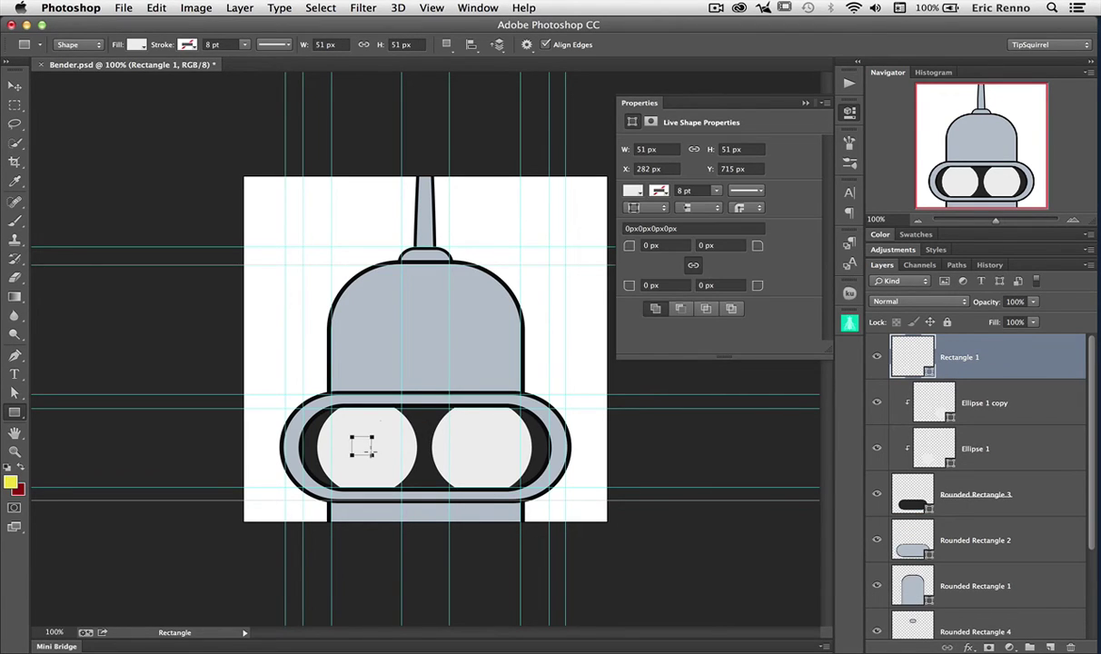
left_click(634, 192)
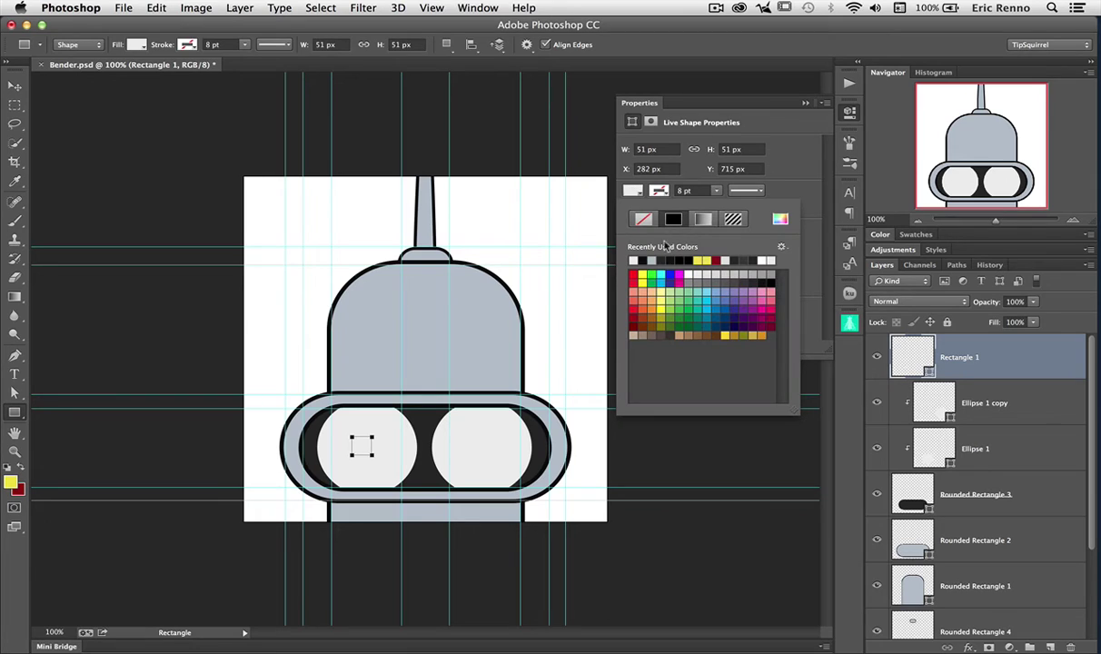
left_click(770, 275)
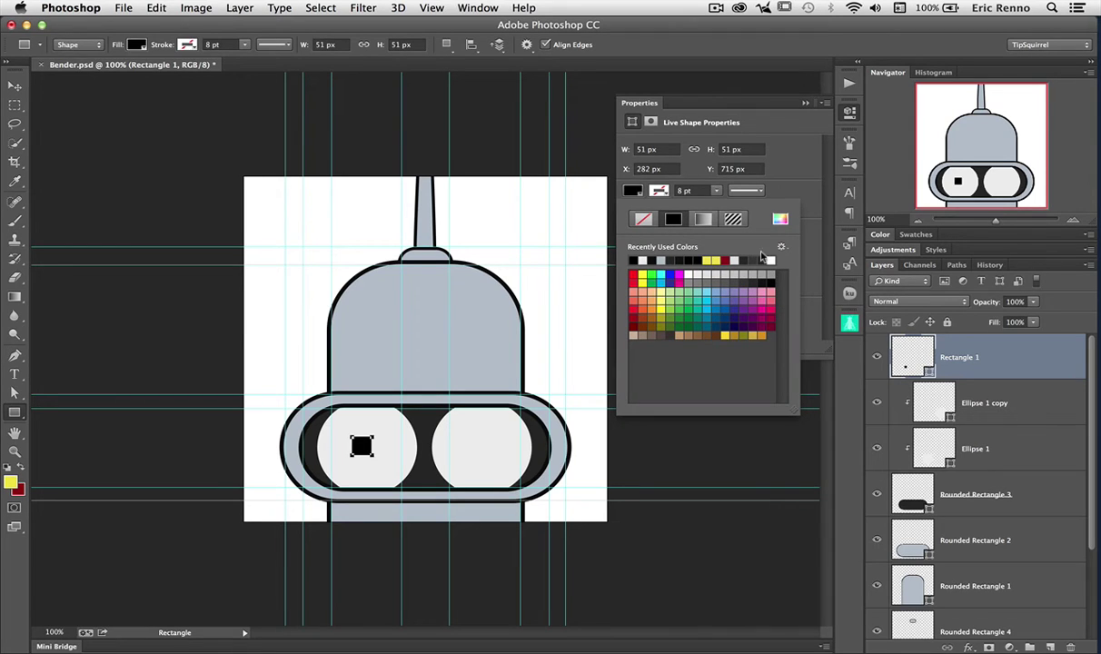
left_click(636, 192)
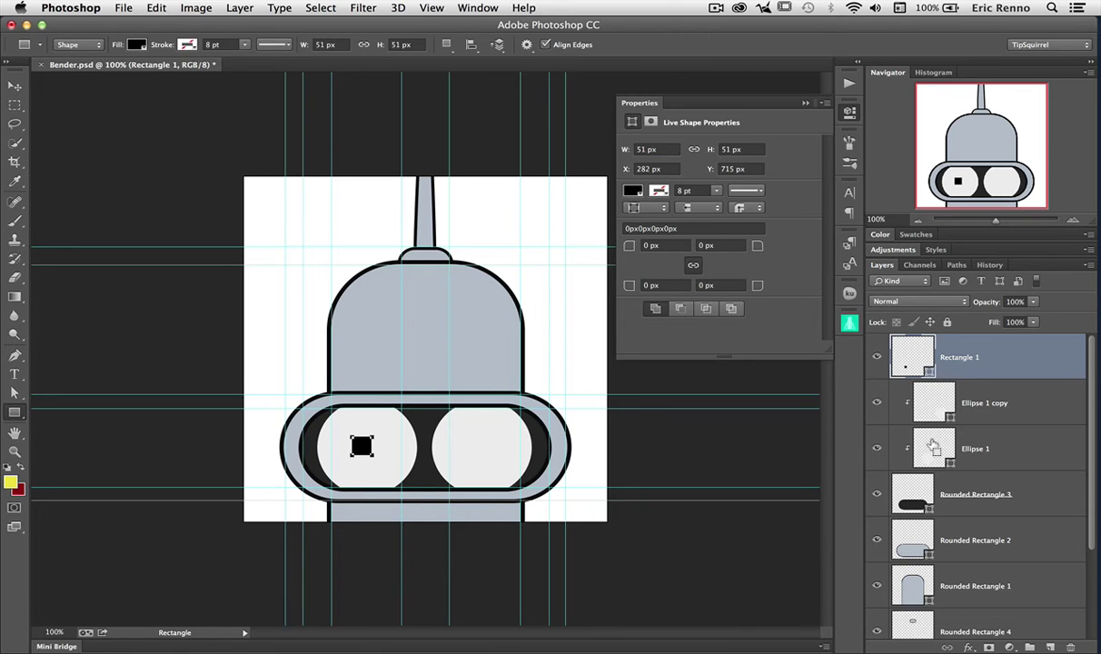
- Centre the black pupil vertically and horizontally on a selection of the left eye circle, and clear the selection
left_click(933, 445, "super")
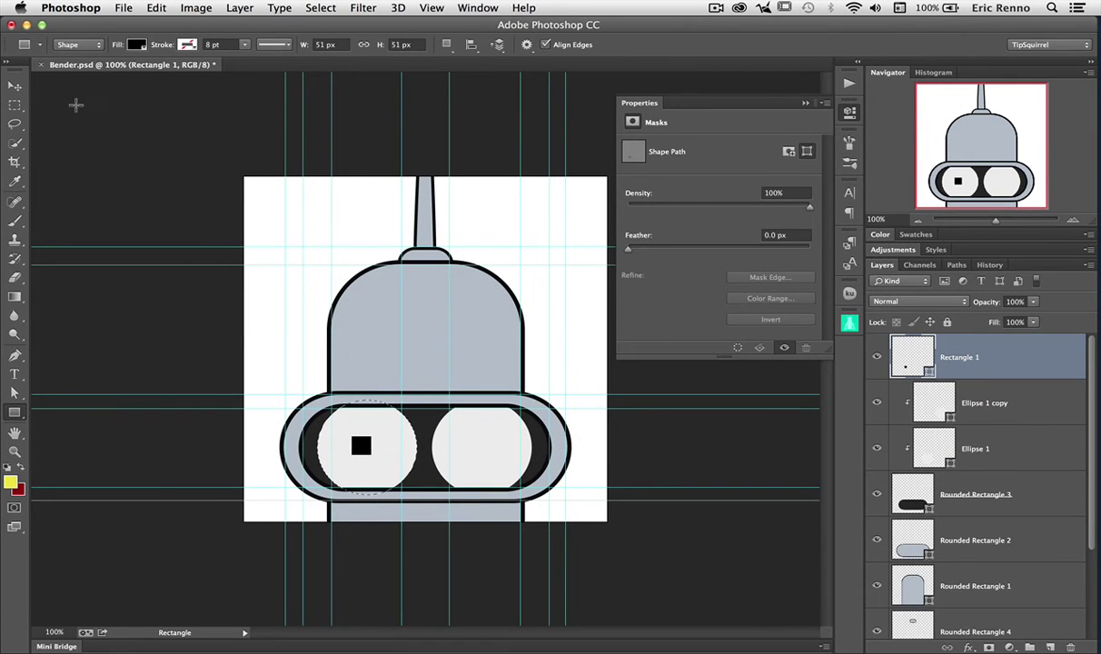
left_click(14, 88)
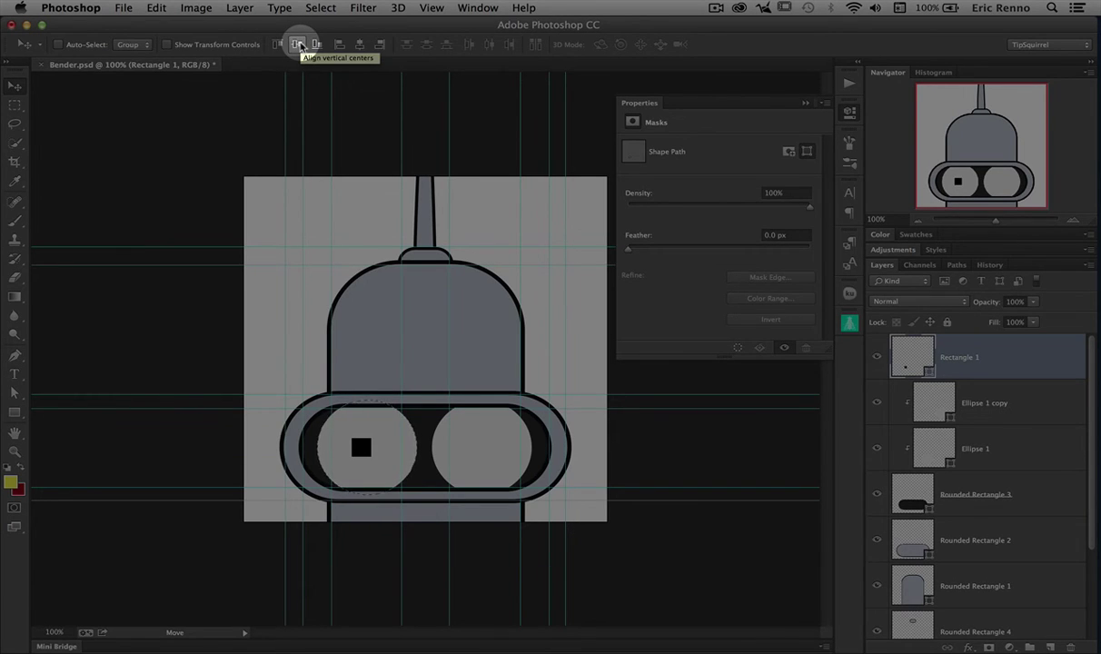
left_click(300, 46)
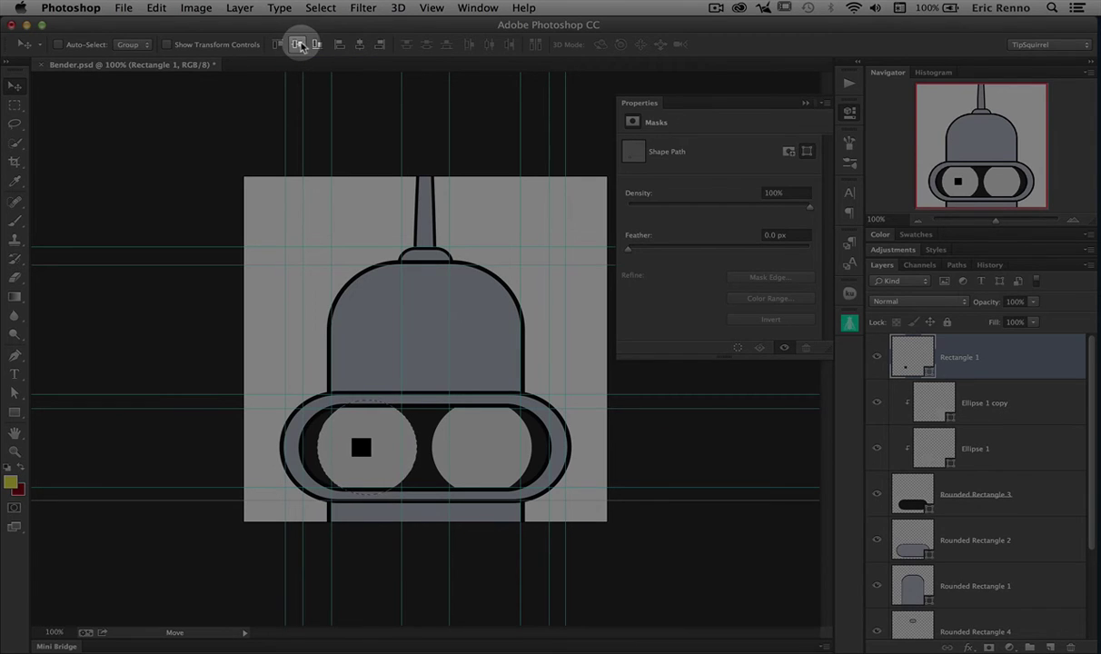
left_click(361, 45)
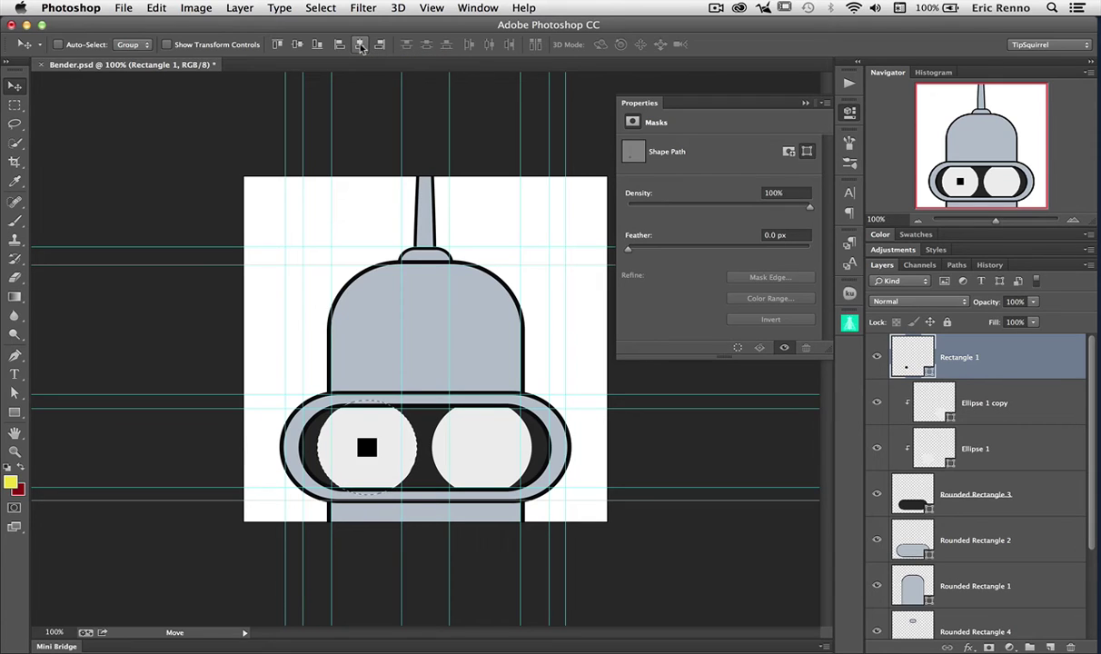
key("ctrl+d")
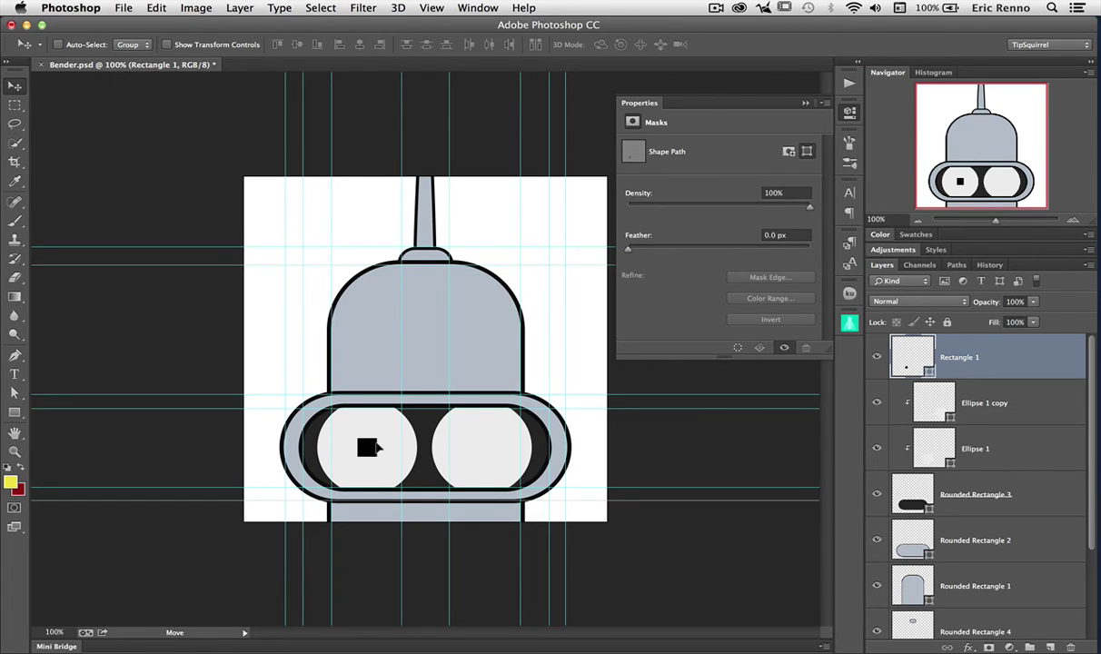
- Duplicate the square pupil into the right eye, centre it horizontally on that eye's selection, and deselect
left_click_drag(376, 445, 481, 454)
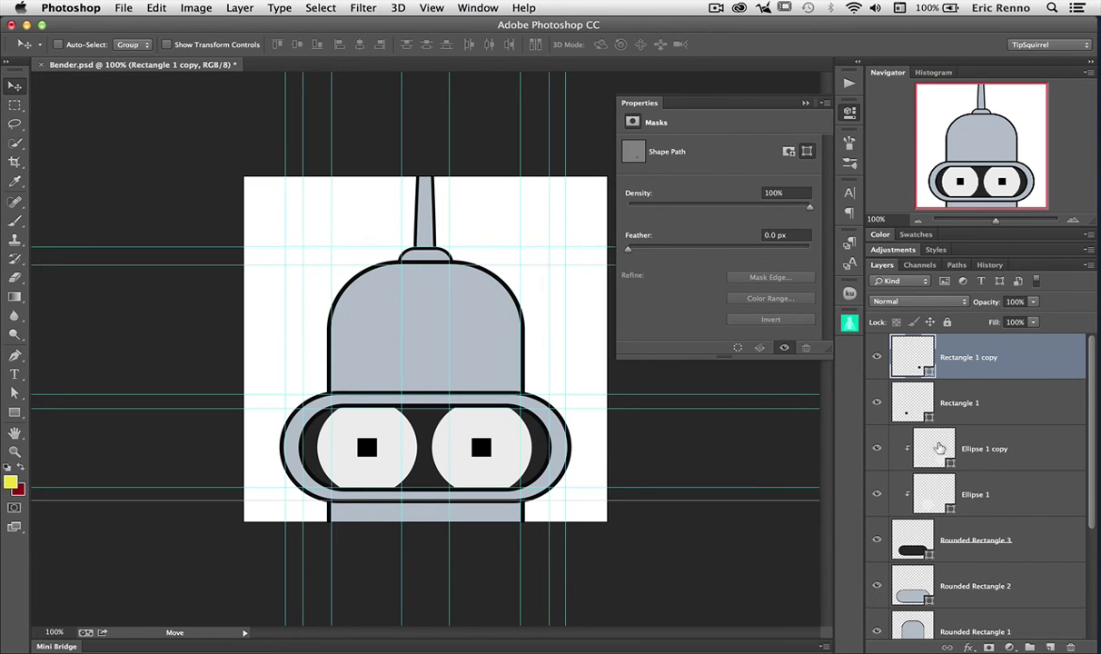
left_click(936, 447, "ctrl")
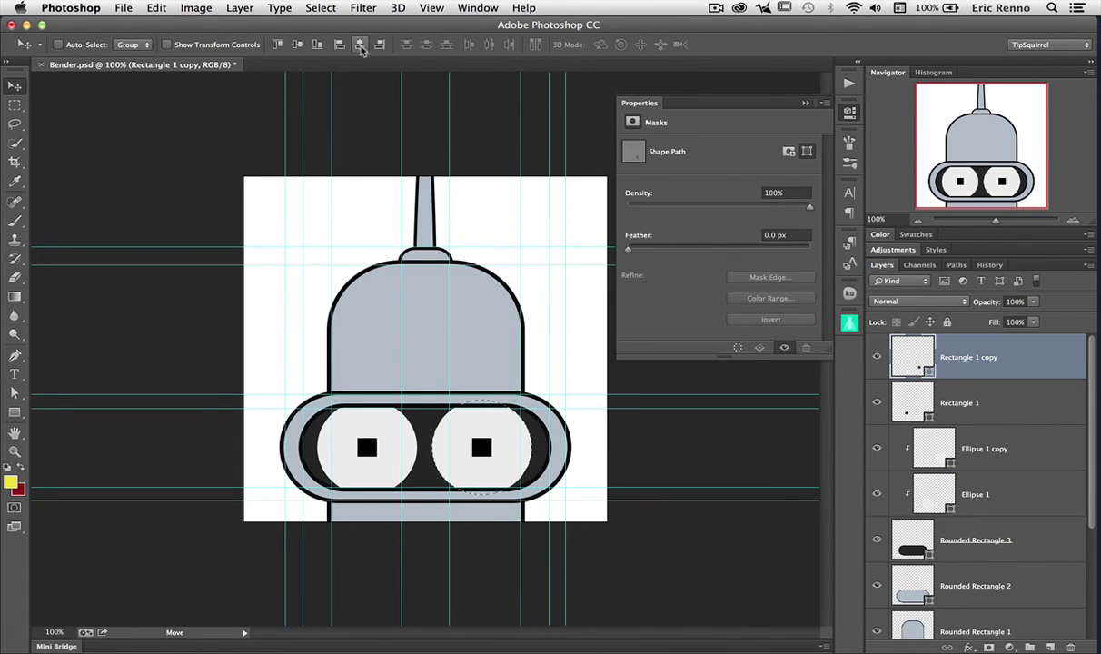
key("super+d")
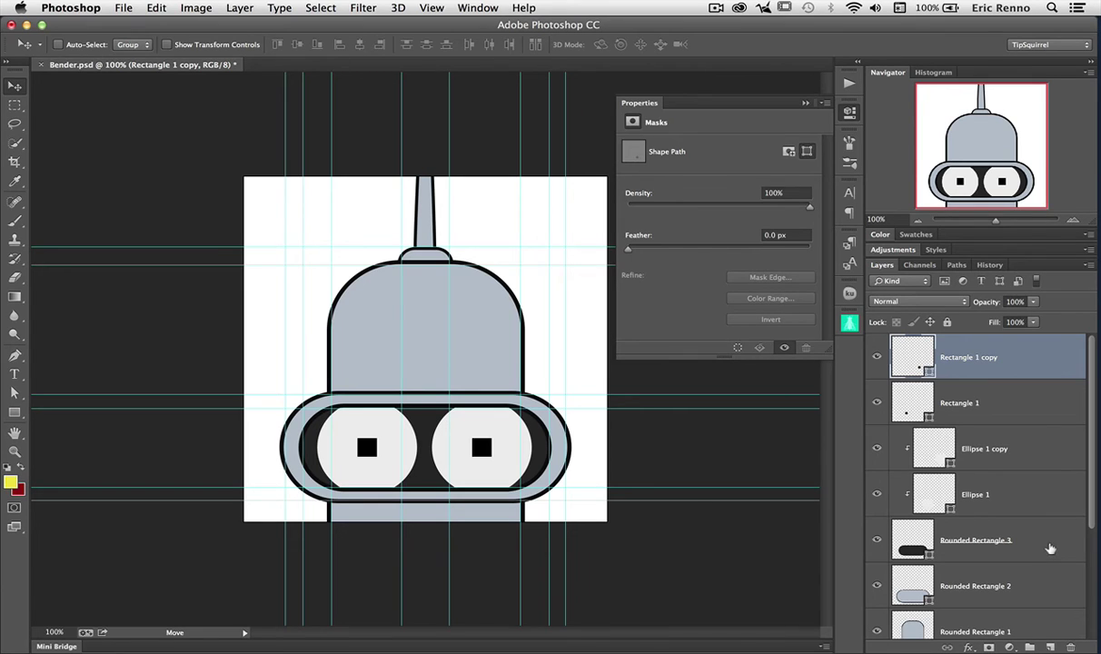
- Apply a black Inner Glow to the left eye circle in Multiply mode with a size of 13 px
left_click(1038, 493)
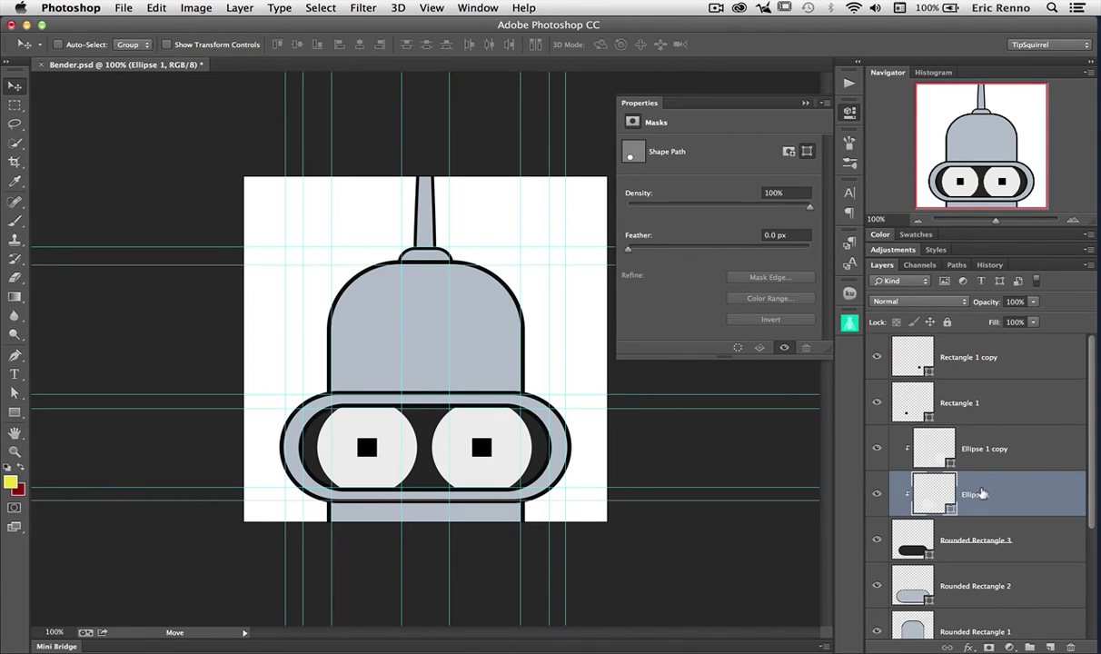
key("h")
double_click(1059, 498)
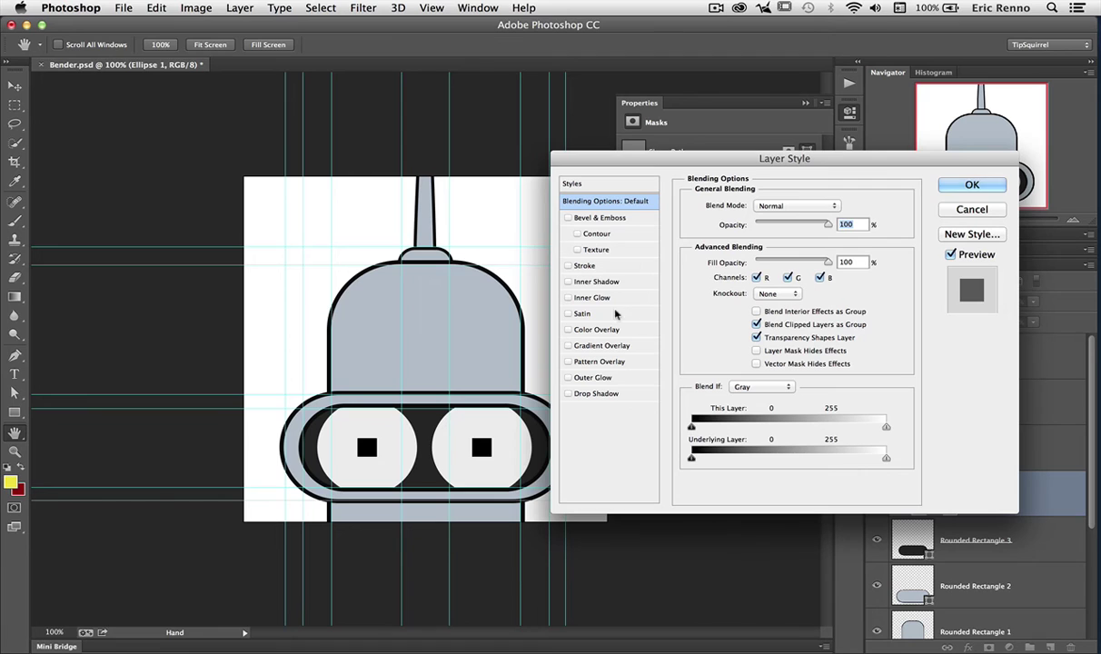
left_click(586, 299)
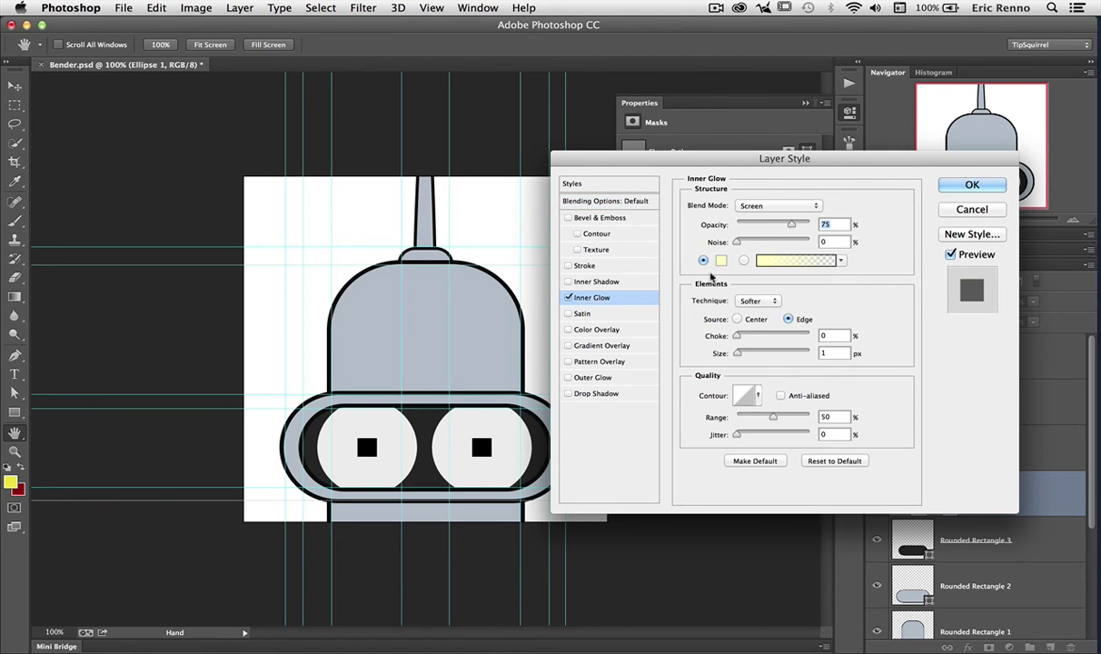
left_click(720, 261)
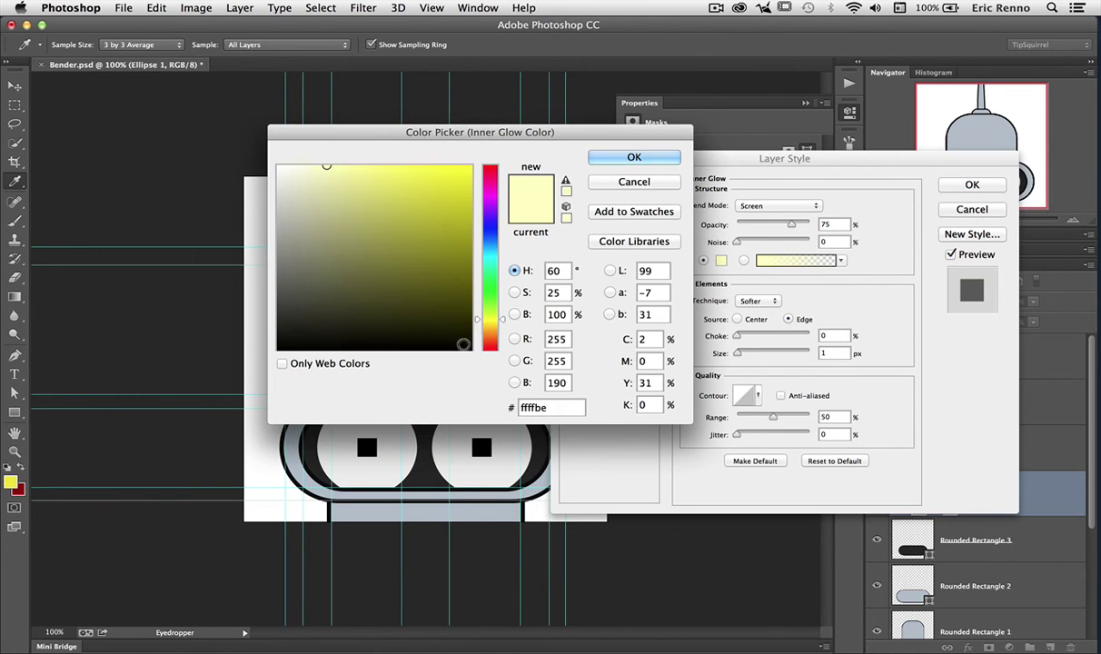
left_click(466, 347)
left_click(601, 160)
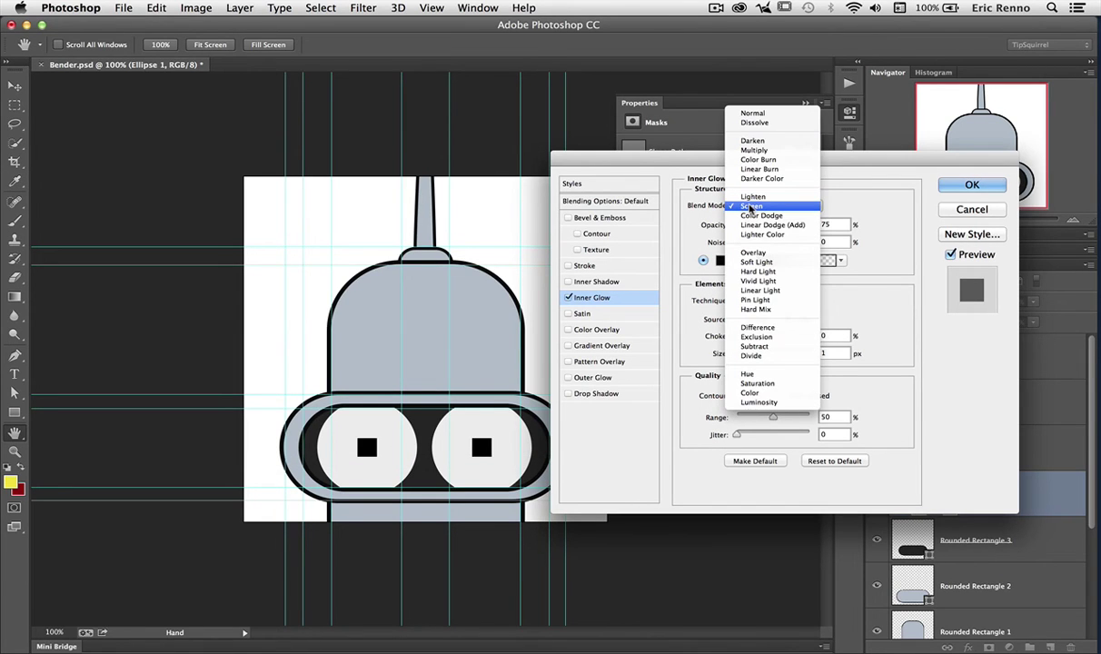
left_click(753, 152)
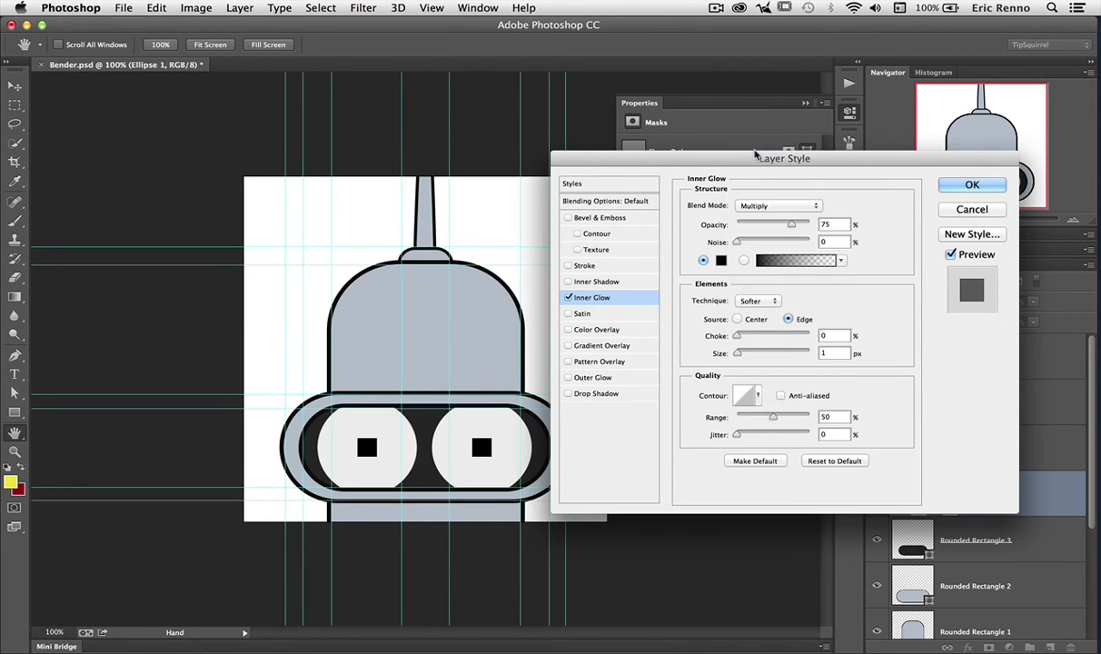
left_click_drag(737, 353, 745, 356)
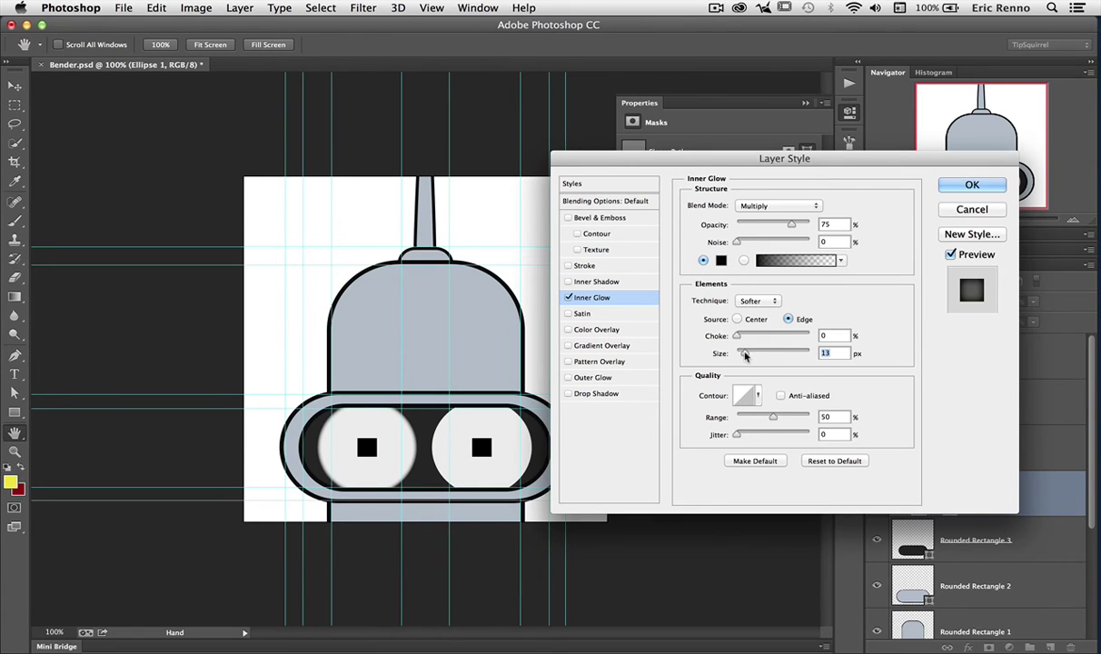
left_click(951, 184)
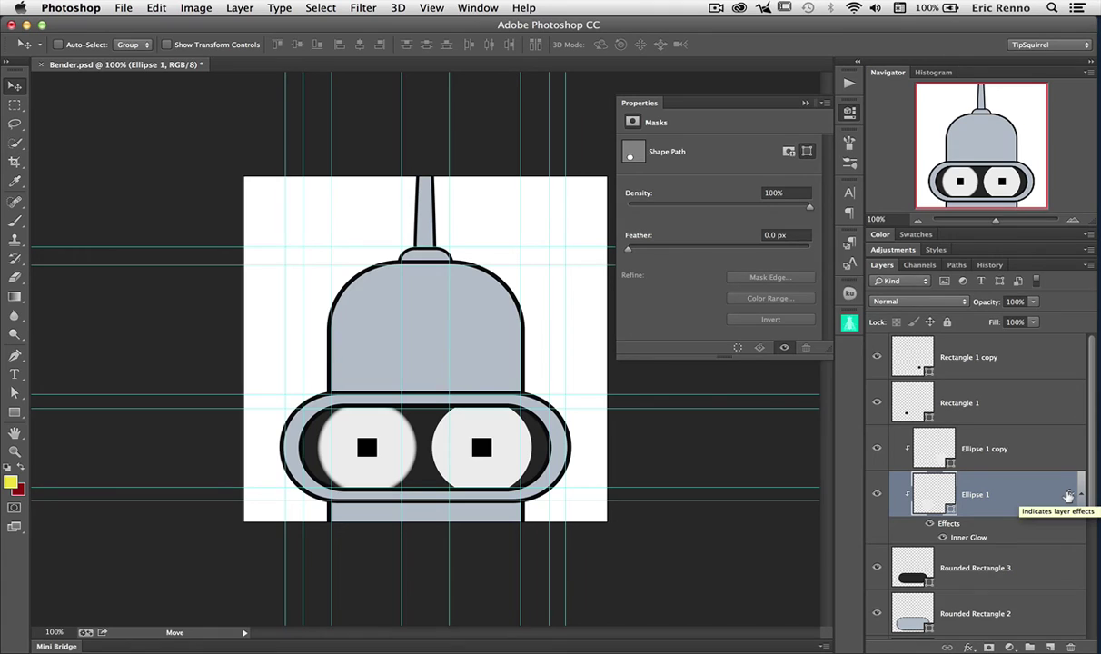
- Copy the left eye's Inner Glow effect to the right eye circle and hide the guides
left_click_drag(1068, 495, 1051, 454)
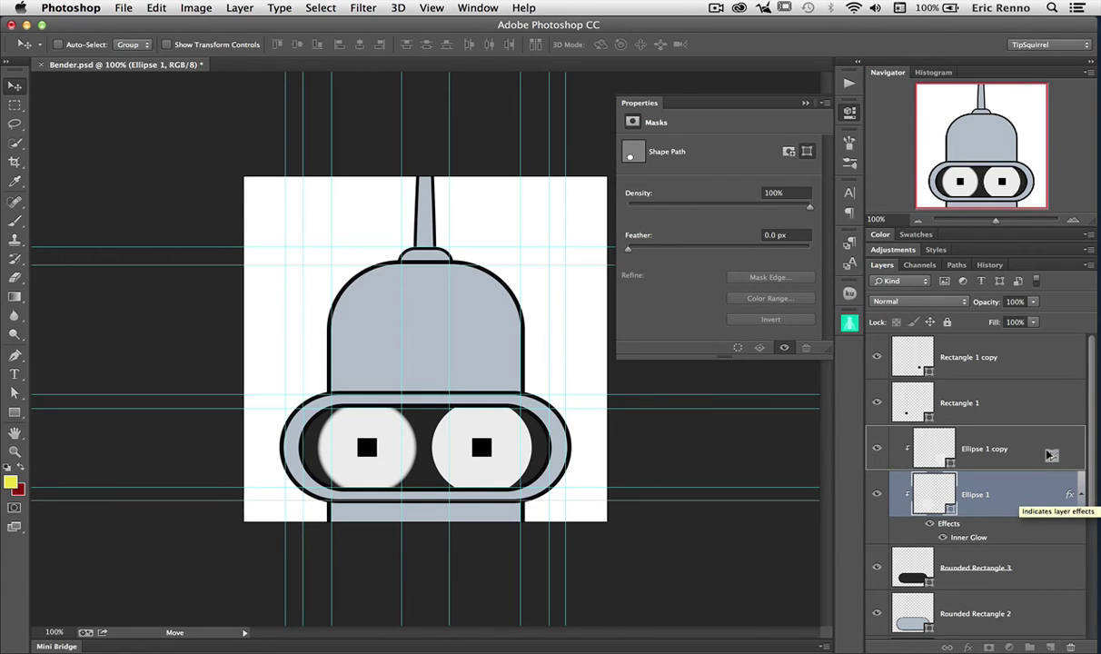
mouse_move(1051, 454)
left_mouse_down()
mouse_move(1002, 426)
mouse_move(1058, 446)
left_mouse_up()
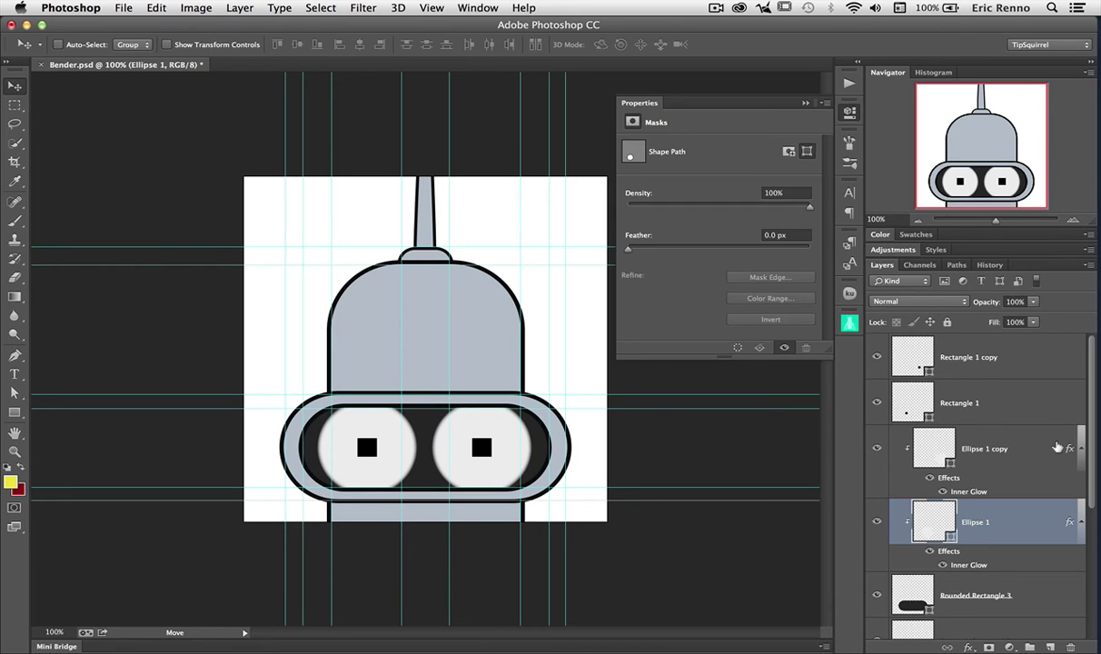
key("super+semicolon")
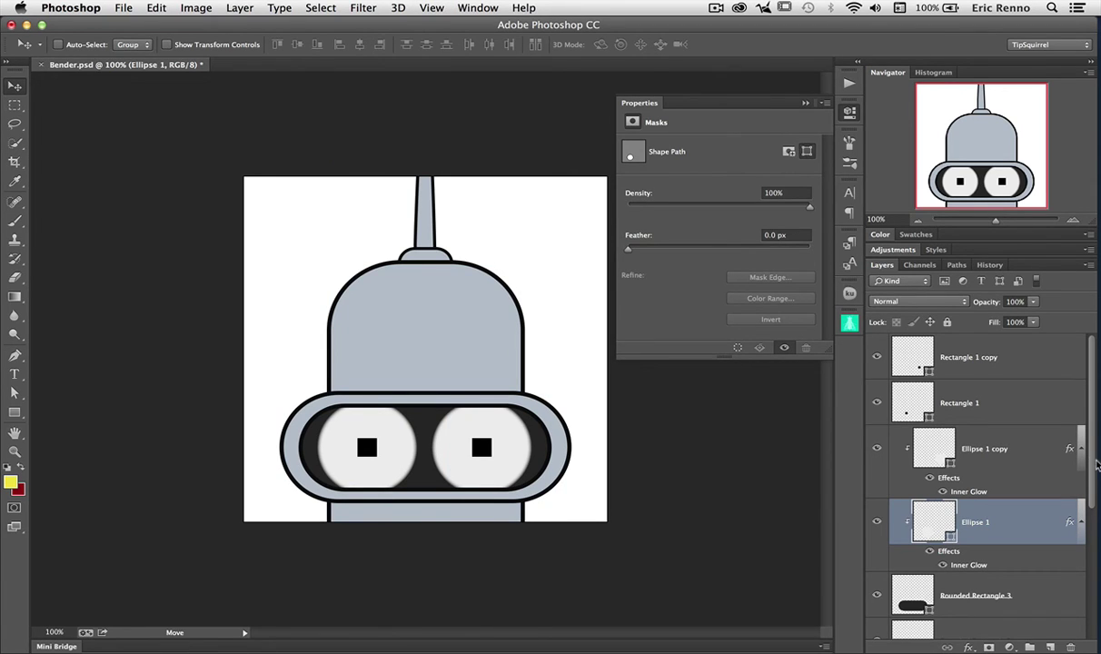
- Add an Inner Shadow to the head shape (Rounded Rectangle 1) in Overlay mode with the near-white colour fcf9f9
scroll(1034, 445, "down", 3)
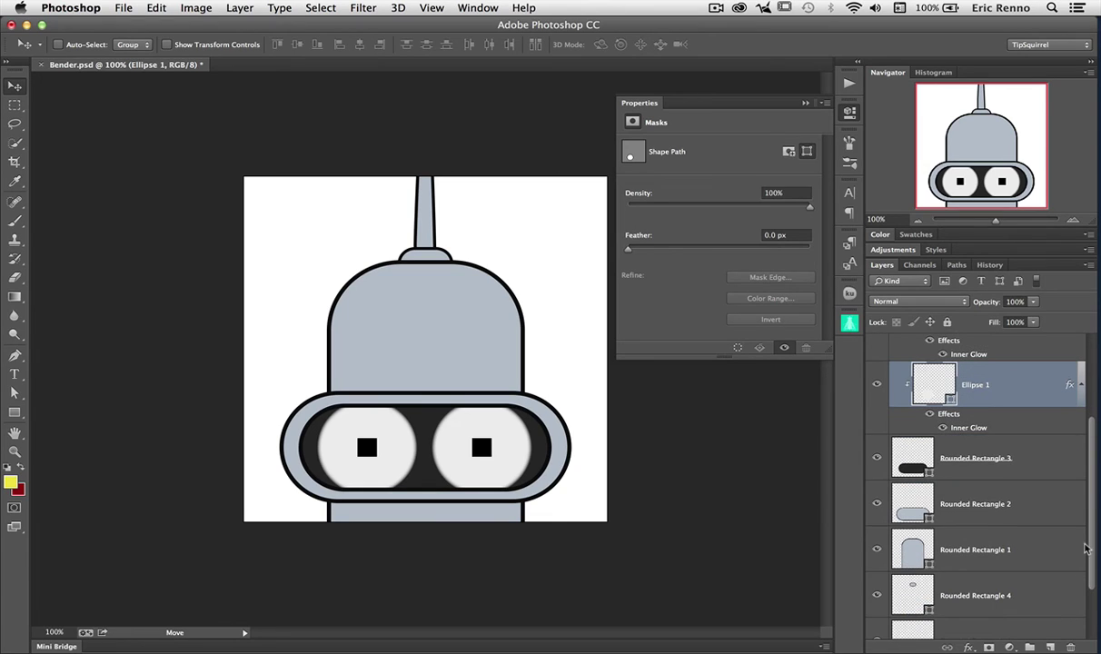
left_click(1019, 550)
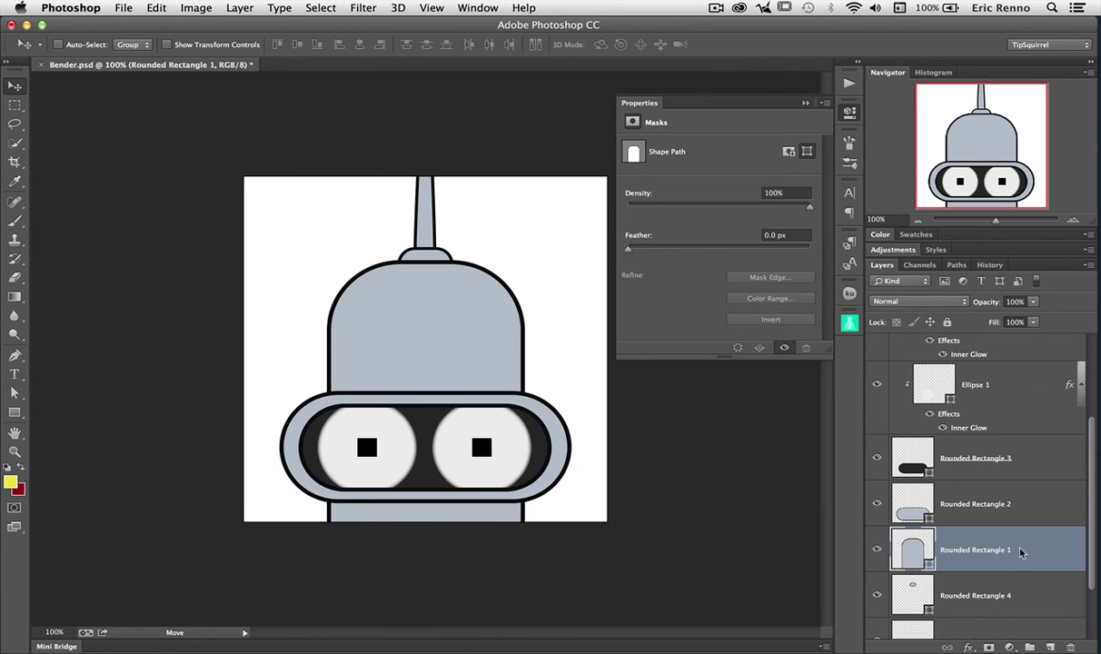
double_click(1059, 550)
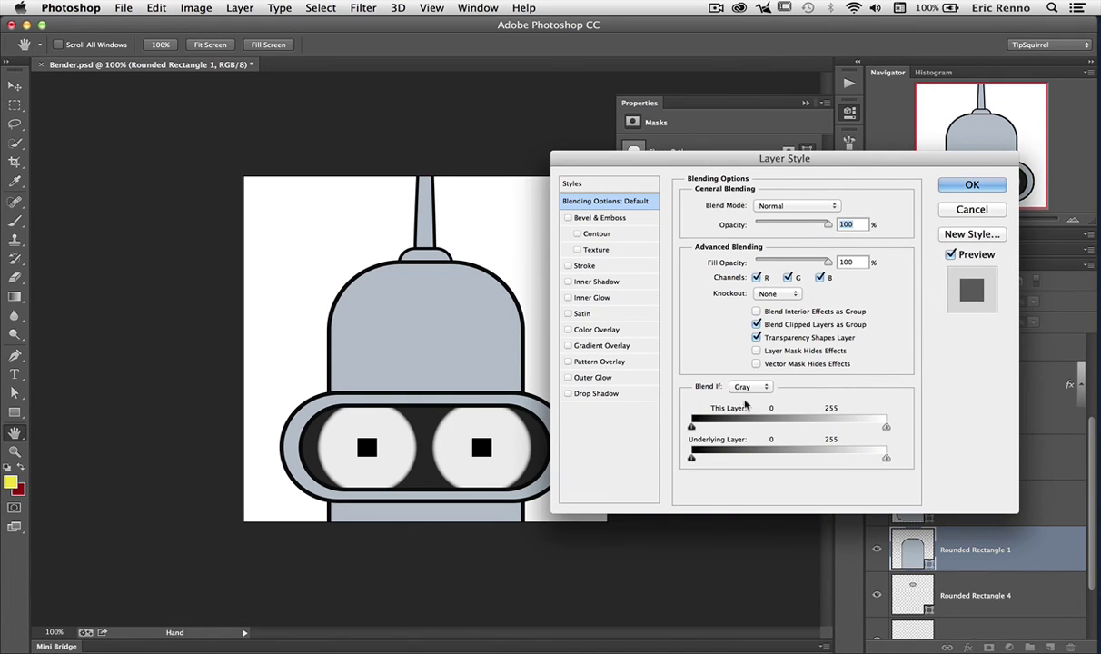
left_click(603, 284)
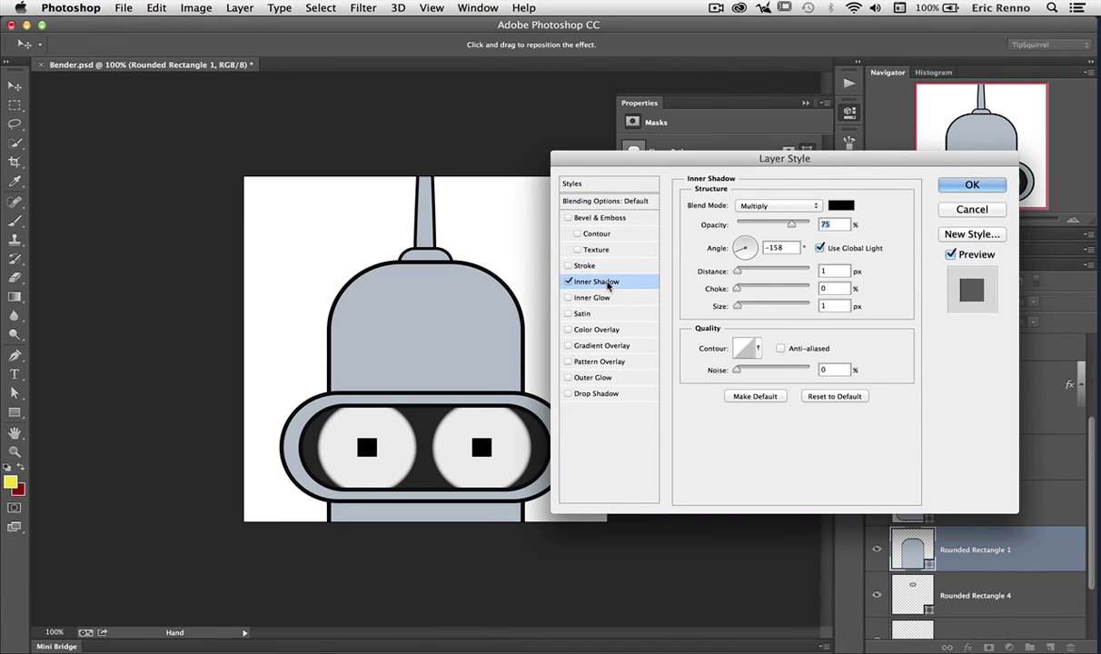
left_click(754, 206)
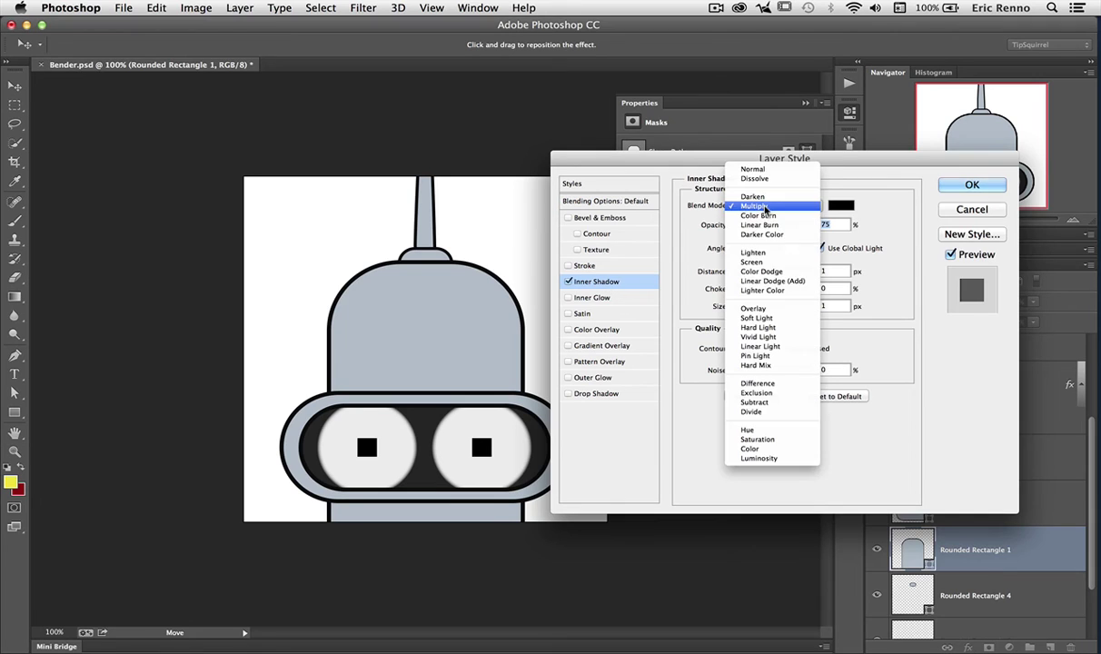
left_click(757, 310)
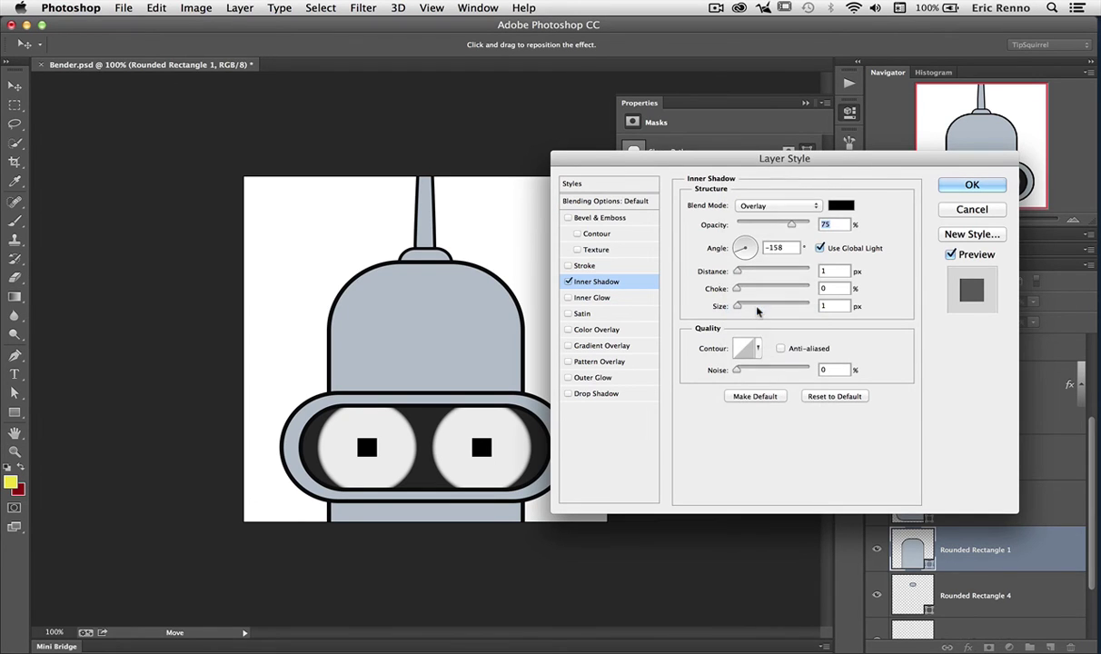
left_click(837, 205)
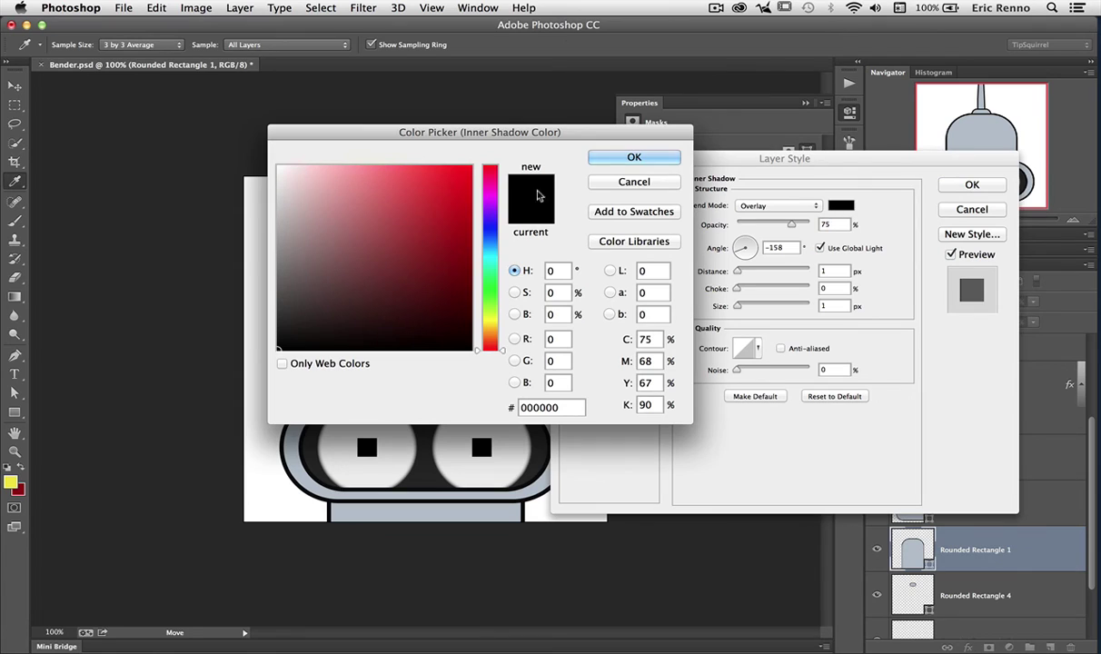
left_click(277, 165)
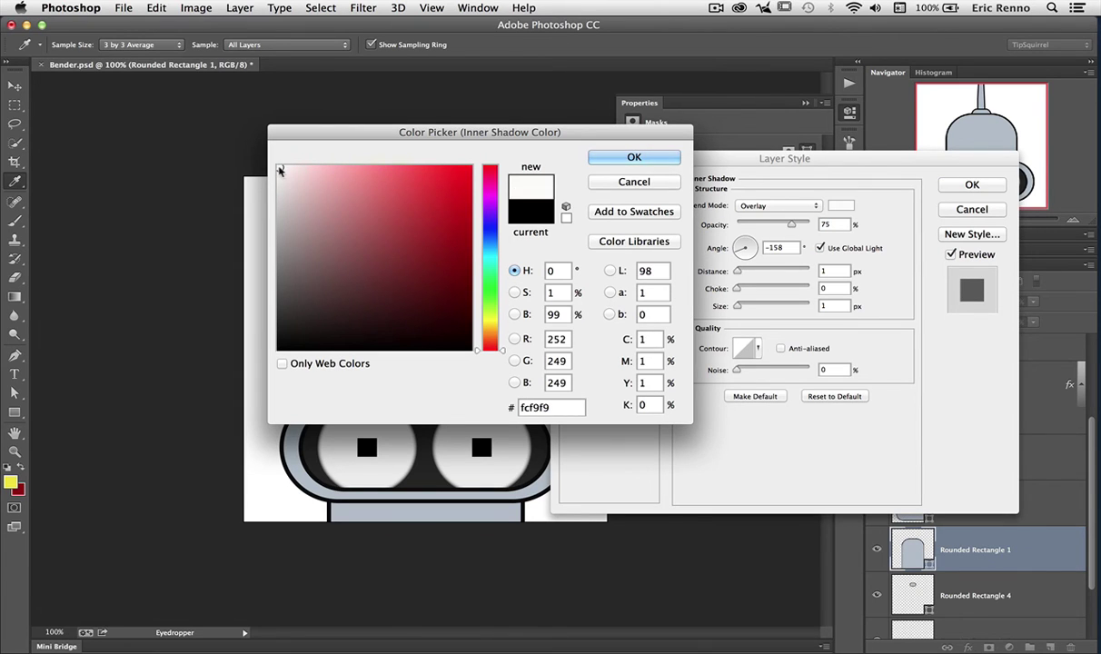
left_click(602, 157)
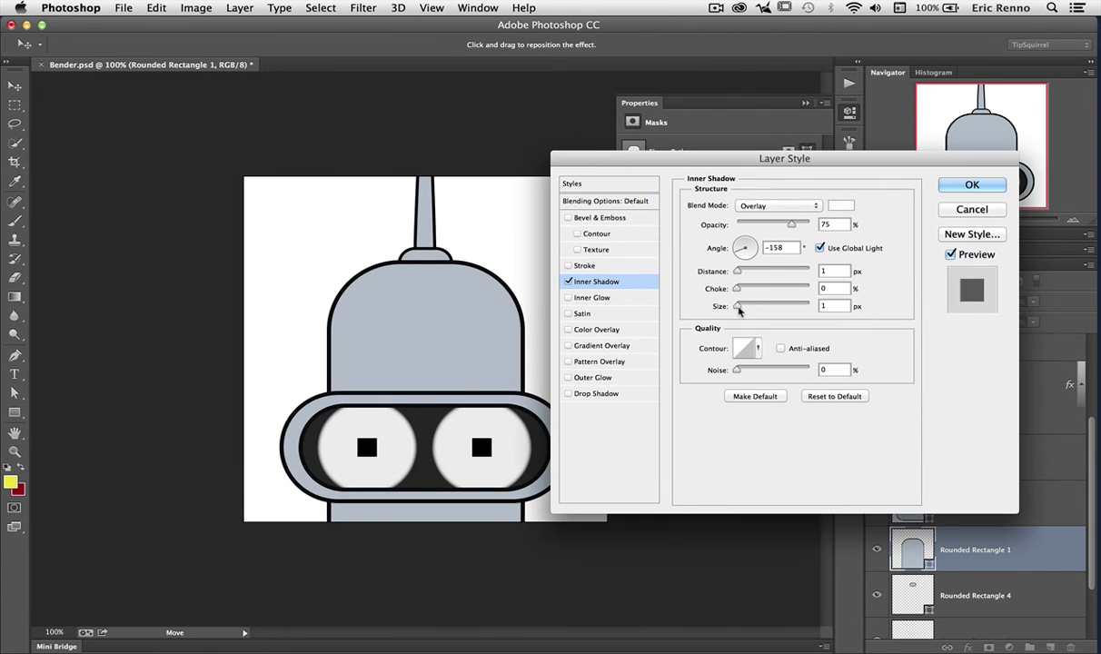
- Set the head's Inner Shadow to a size of 35 px, a choke of 69% and a distance of 38 px
mouse_move(738, 307)
left_mouse_down()
mouse_move(749, 309)
mouse_move(742, 273)
mouse_move(766, 272)
mouse_move(743, 289)
mouse_move(786, 288)
mouse_move(751, 307)
left_mouse_up()
key("shift+Tab")
key("shift+Tab")
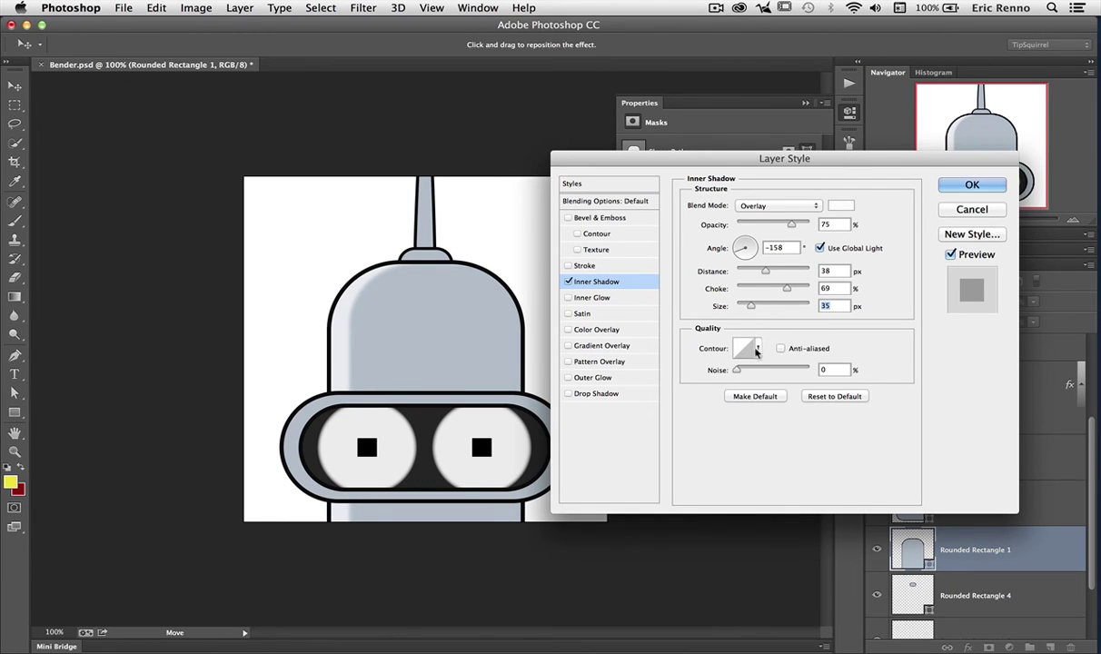
- Try several contour presets, including Cone - Inverted, on the head's Inner Shadow and return to the linear contour
left_click(756, 349)
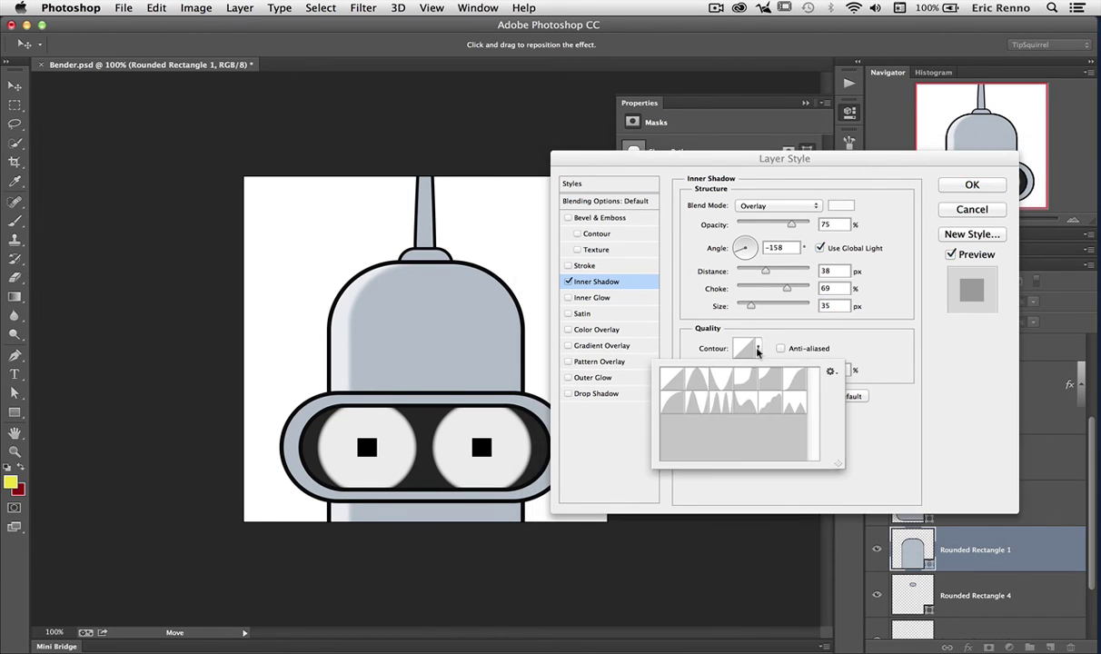
left_click(745, 379)
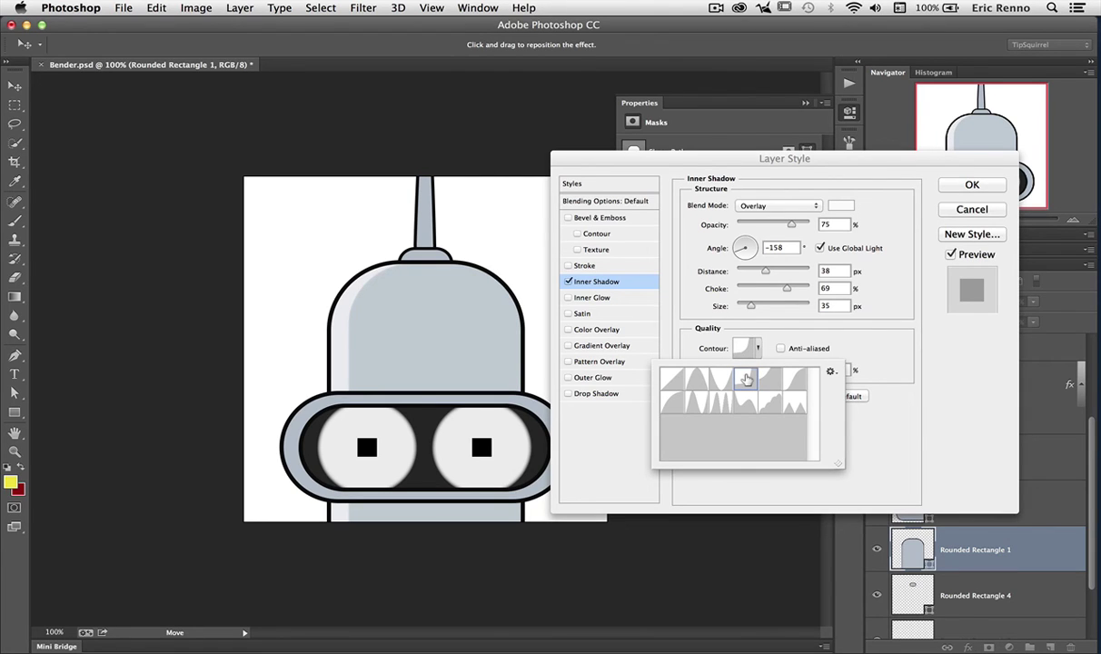
left_click(767, 404)
left_click(720, 379)
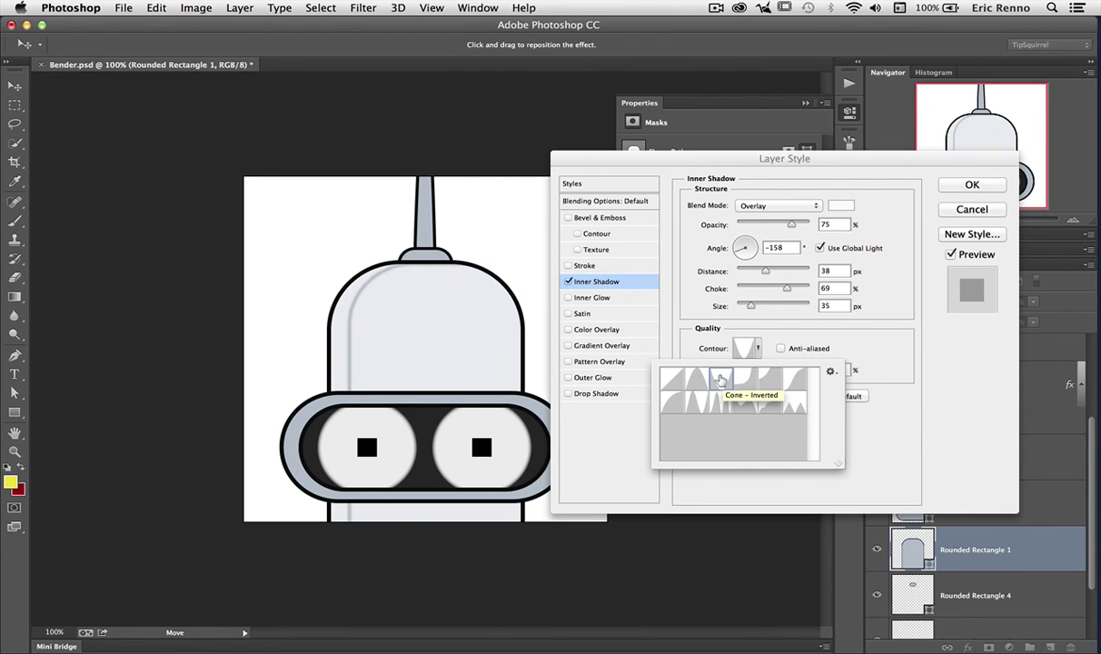
left_click(695, 405)
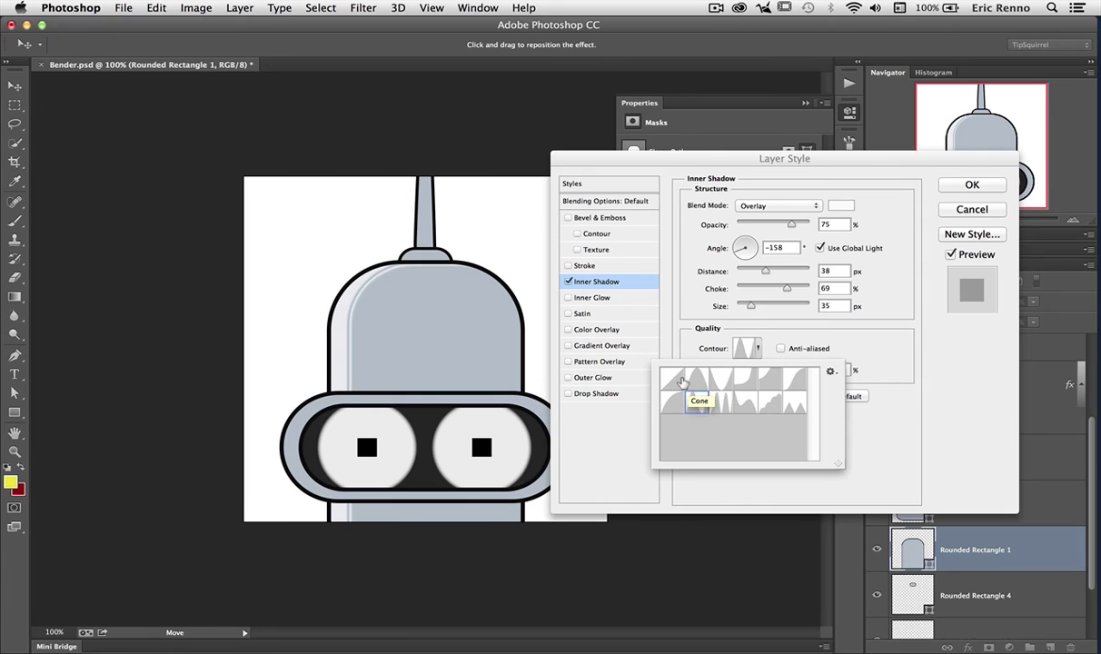
left_click(672, 377)
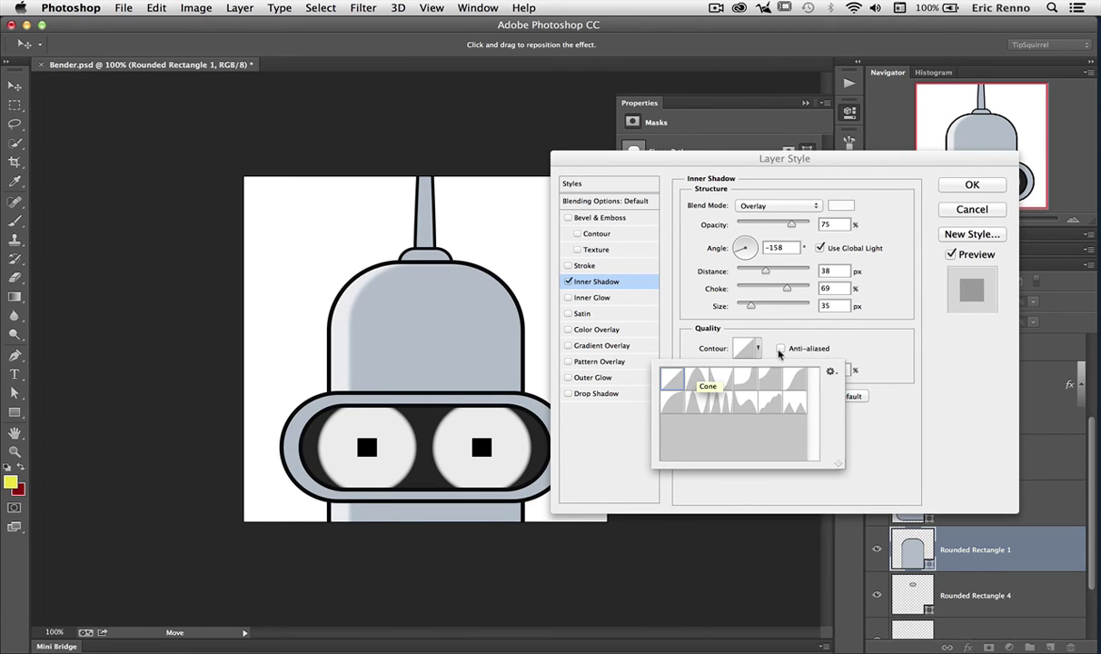
left_click(854, 338)
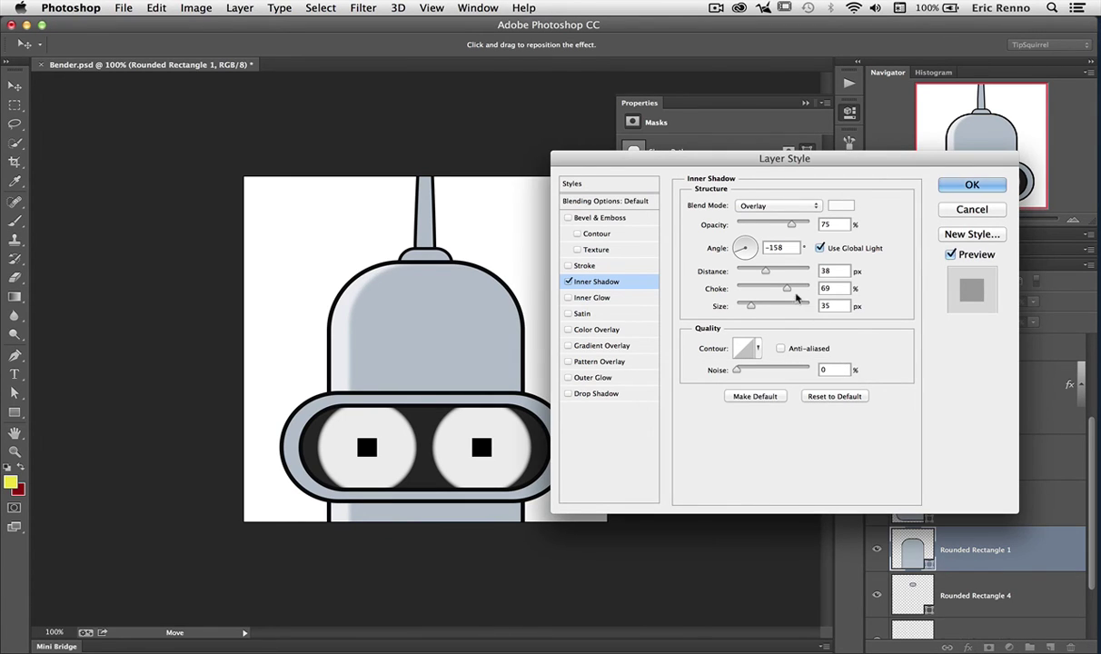
- Set the choke of the head's Inner Shadow to 78% and apply the layer style
left_click_drag(809, 288, 824, 289)
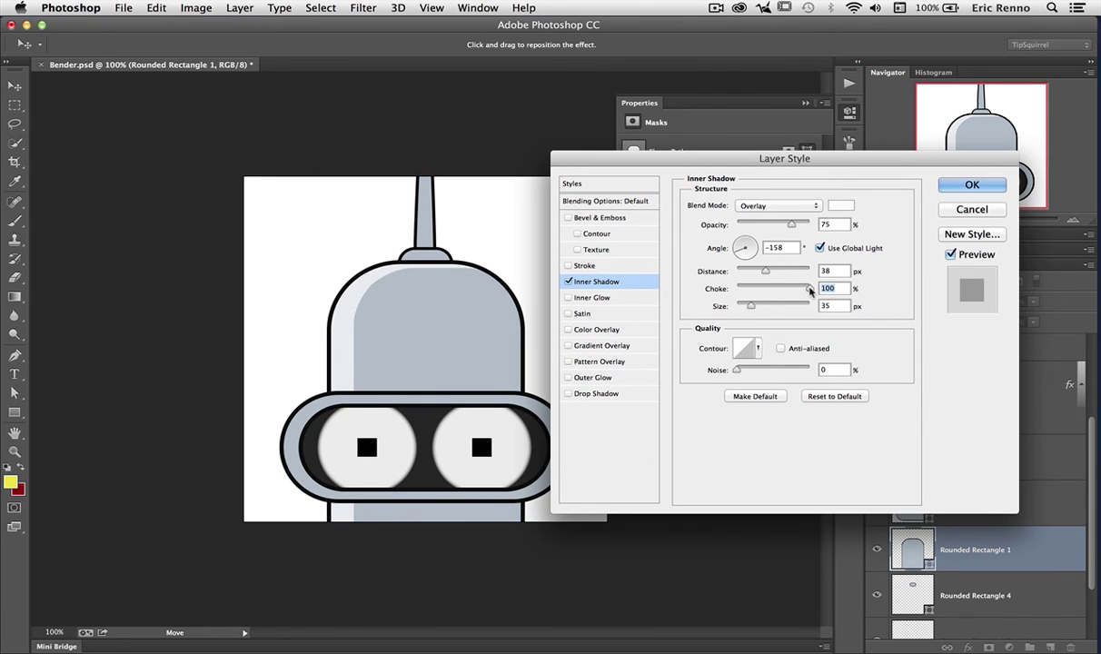
mouse_move(810, 290)
left_mouse_down()
mouse_move(753, 290)
mouse_move(793, 291)
left_mouse_up()
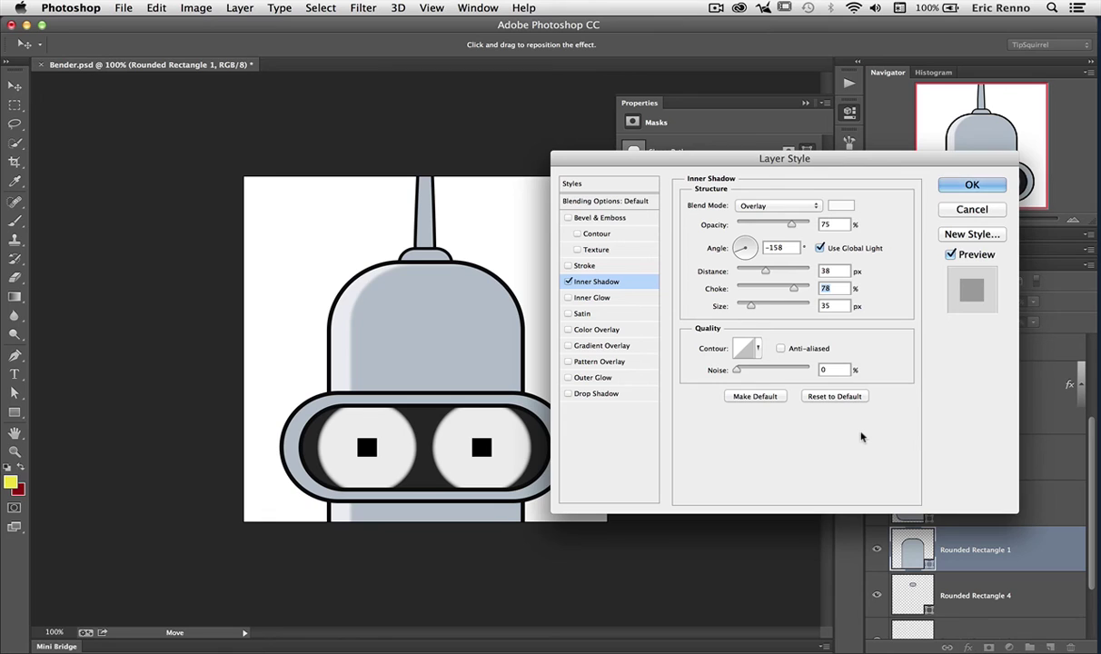
left_click(970, 185)
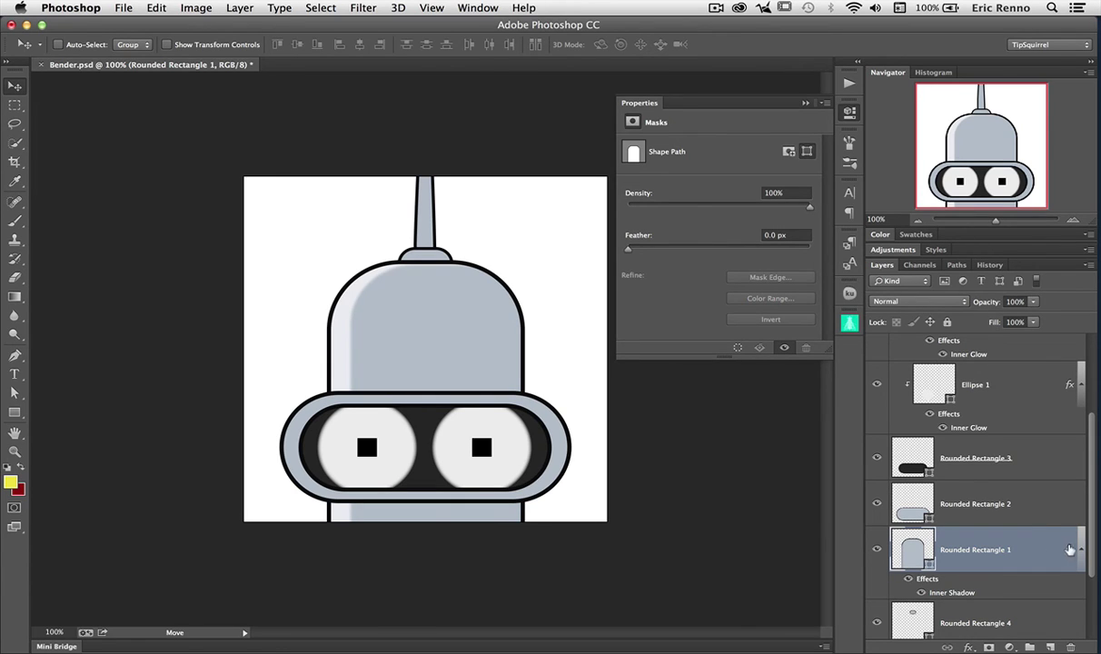
- Copy the head's Inner Shadow to the visor shape (Rounded Rectangle 2) and turn off Use Global Light for the copy
left_click_drag(1066, 549, 1055, 504)
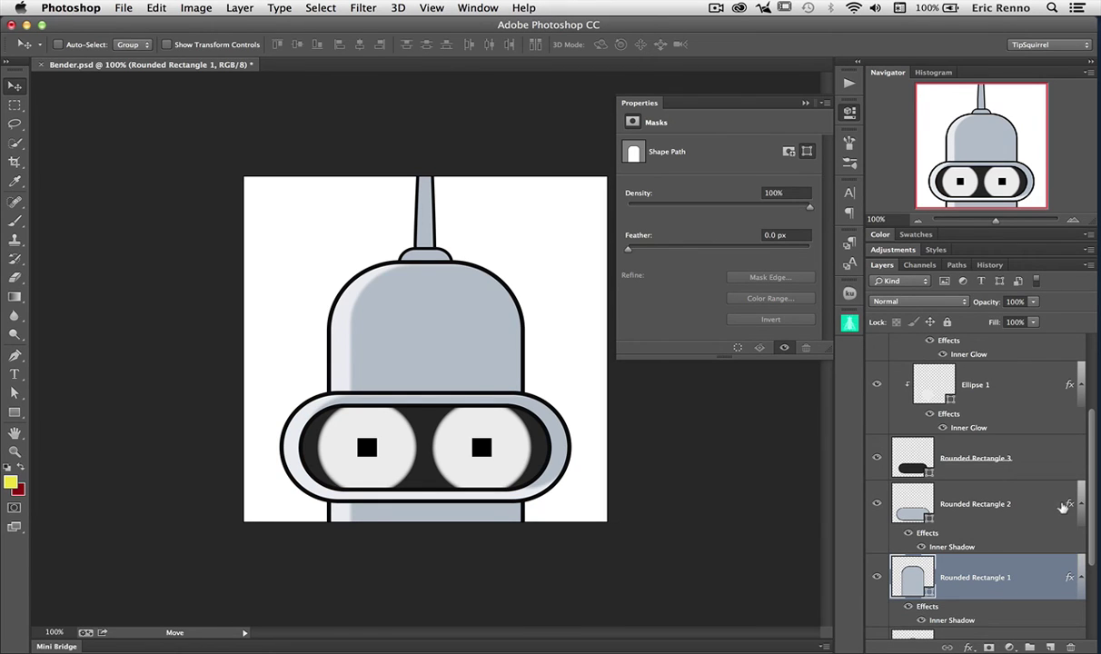
double_click(1006, 490)
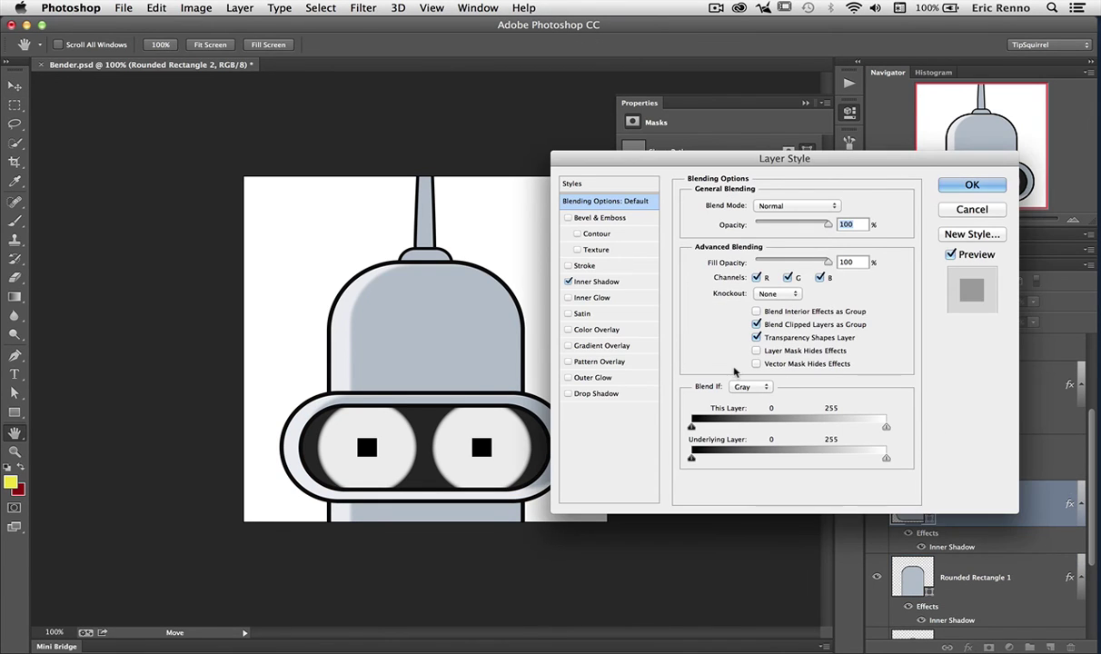
left_click(606, 282)
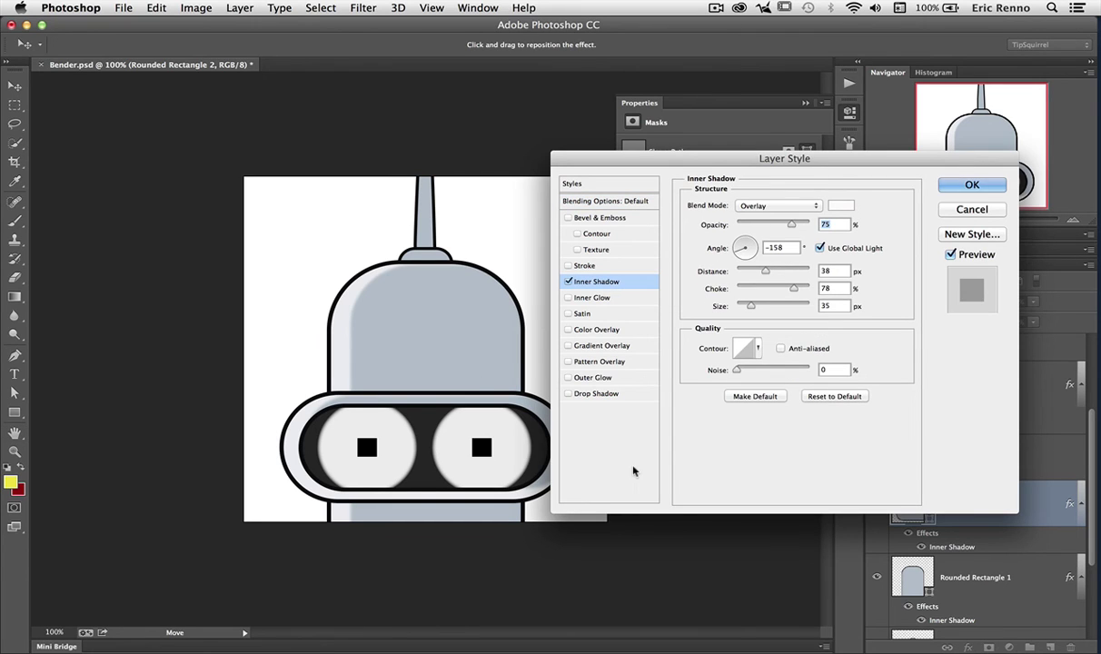
left_click(820, 248)
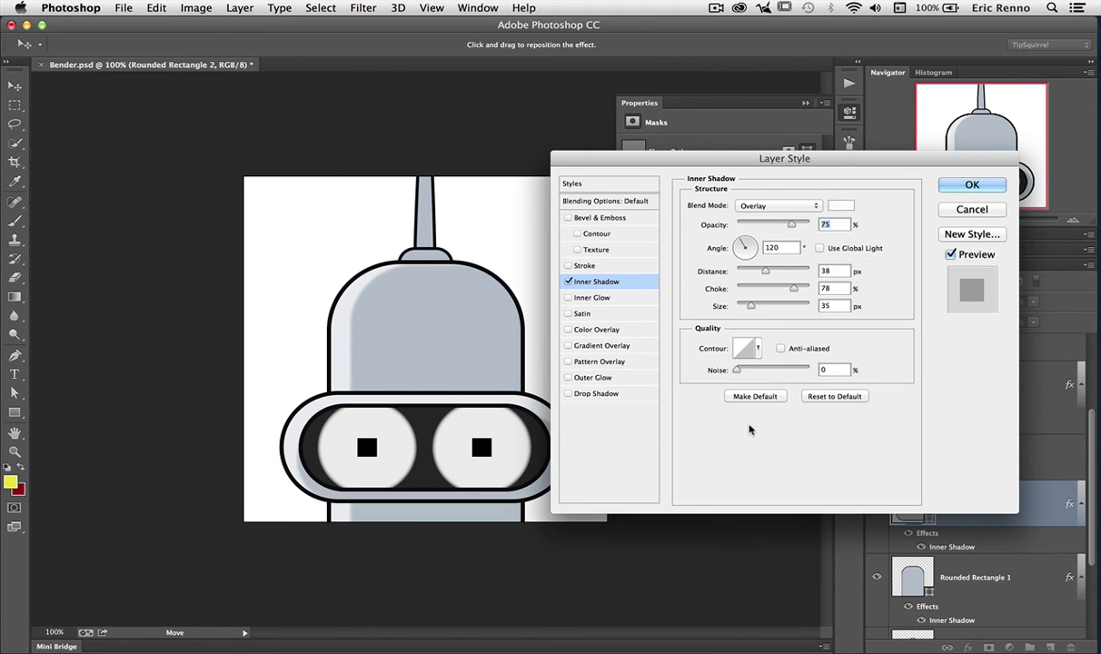
- Set the visor's Inner Shadow to an angle of 111°, a size of 21 px and a distance of 12 px
left_click(742, 242)
left_click_drag(742, 243, 743, 239)
left_click(742, 239)
left_click_drag(751, 307, 745, 271)
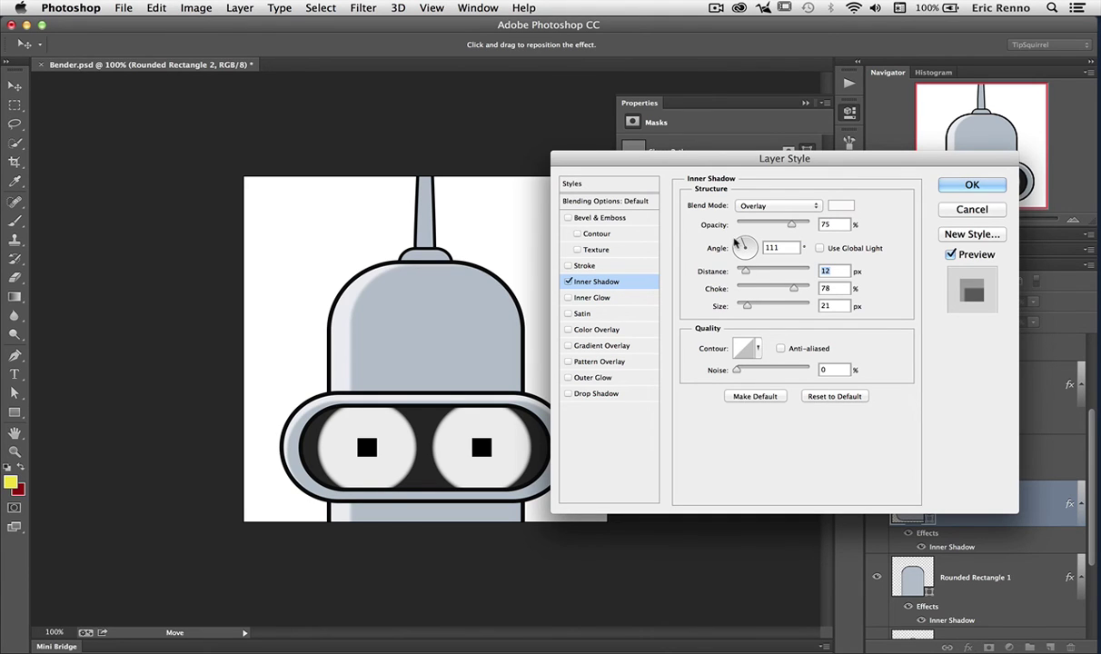
- Refine the visor's Inner Shadow to an angle of 124°, a choke of 85% and a distance of 16 px, and apply it
left_click(737, 242)
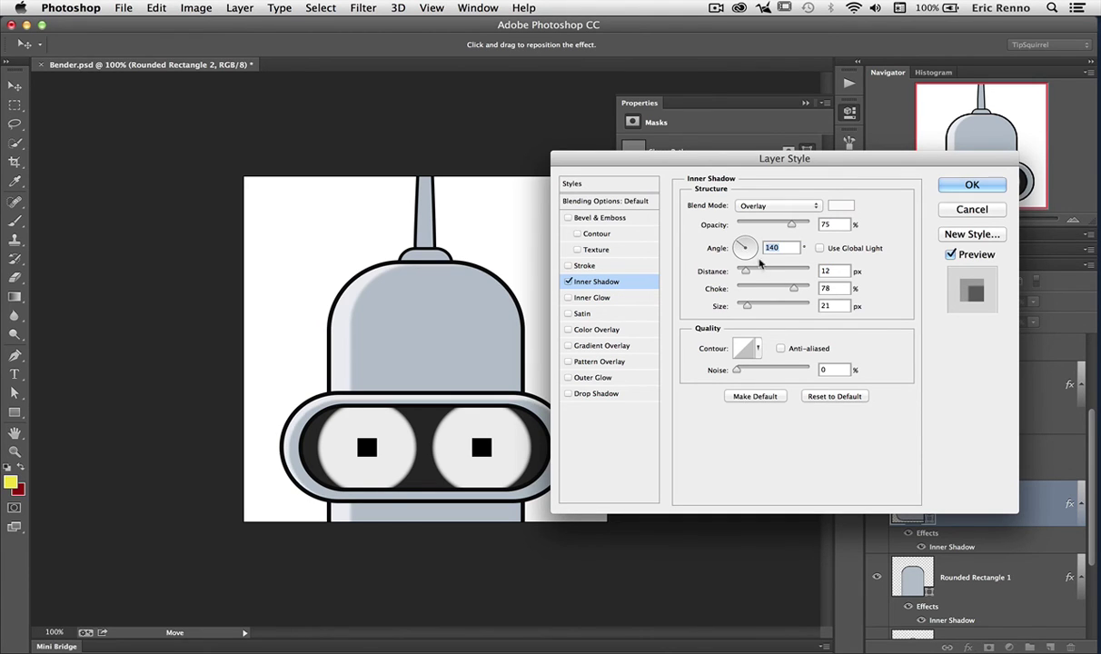
left_click_drag(793, 288, 750, 273)
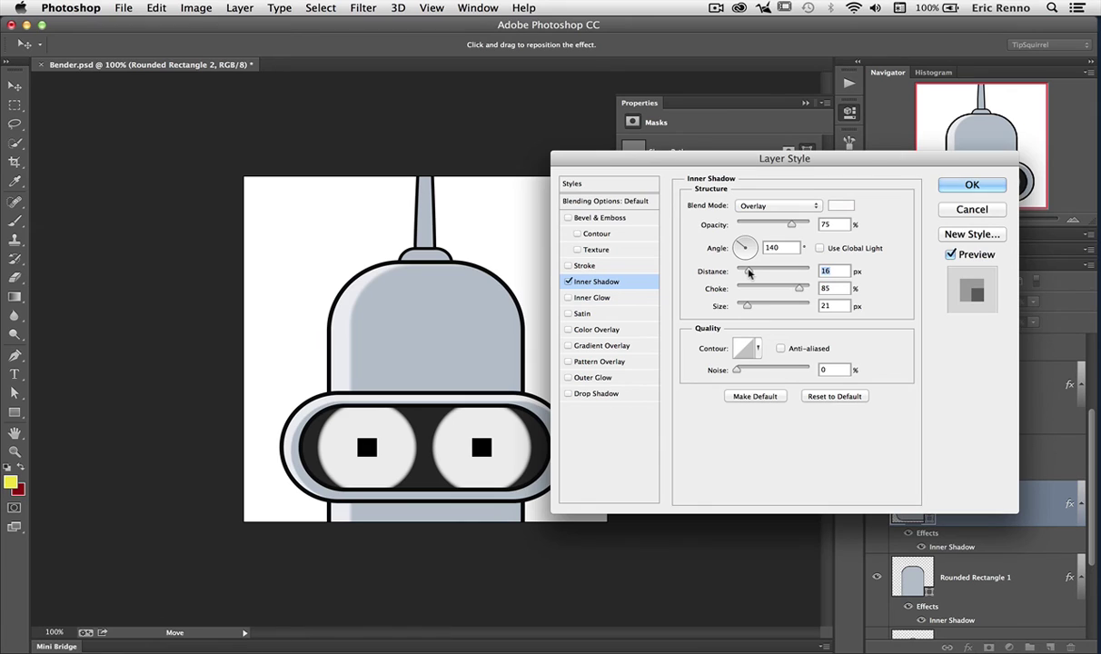
left_click_drag(744, 236, 736, 235)
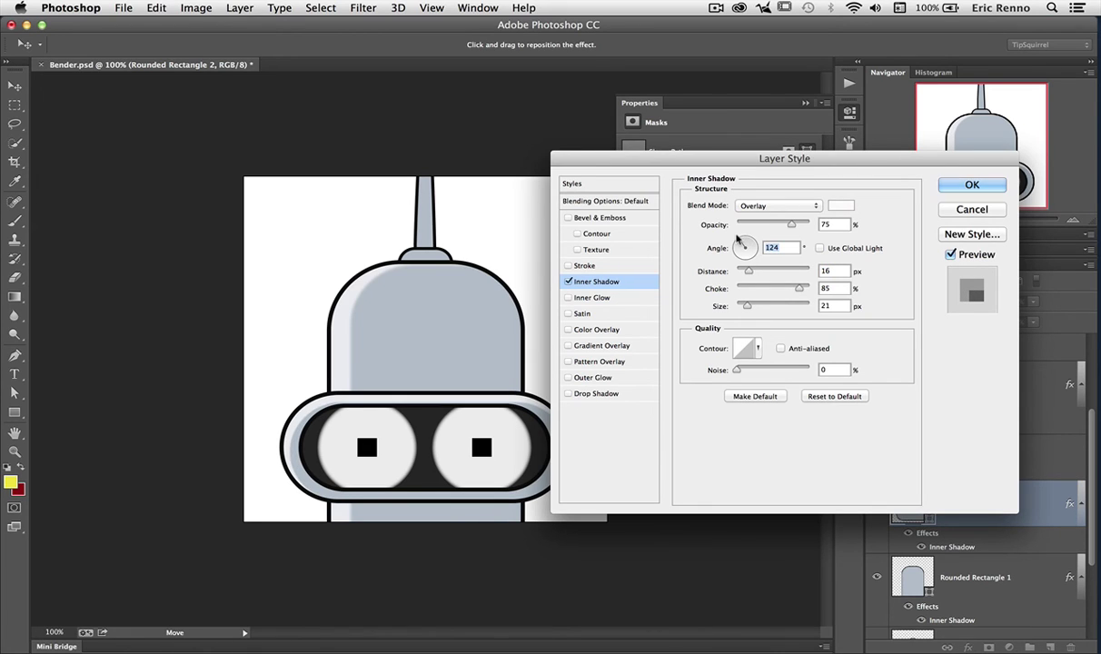
left_click(966, 185)
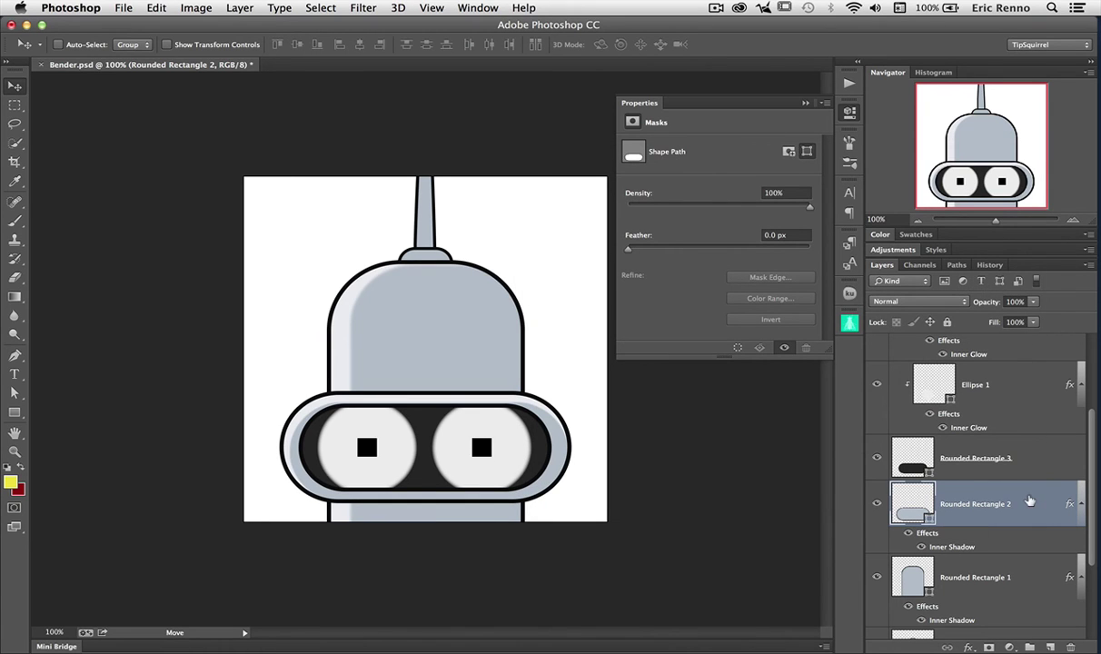
- Copy the visor's Inner Shadow to the antenna base (Rounded Rectangle 4) and reduce the copy's distance to a very small offset
left_click_drag(1092, 472, 1093, 518)
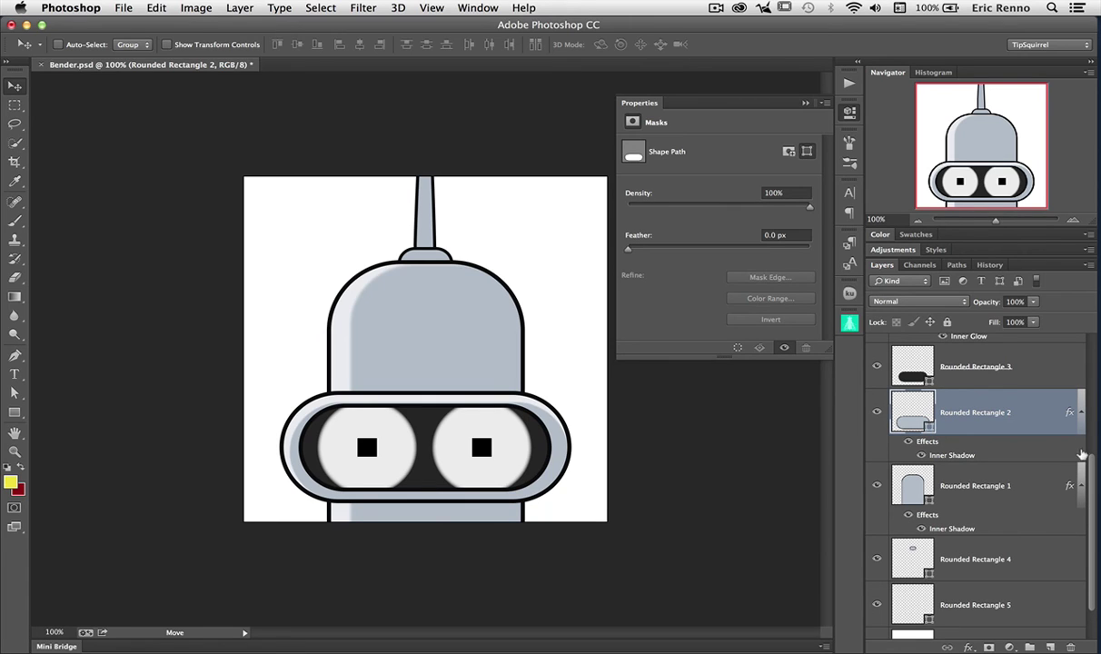
left_click_drag(1068, 410, 1058, 554)
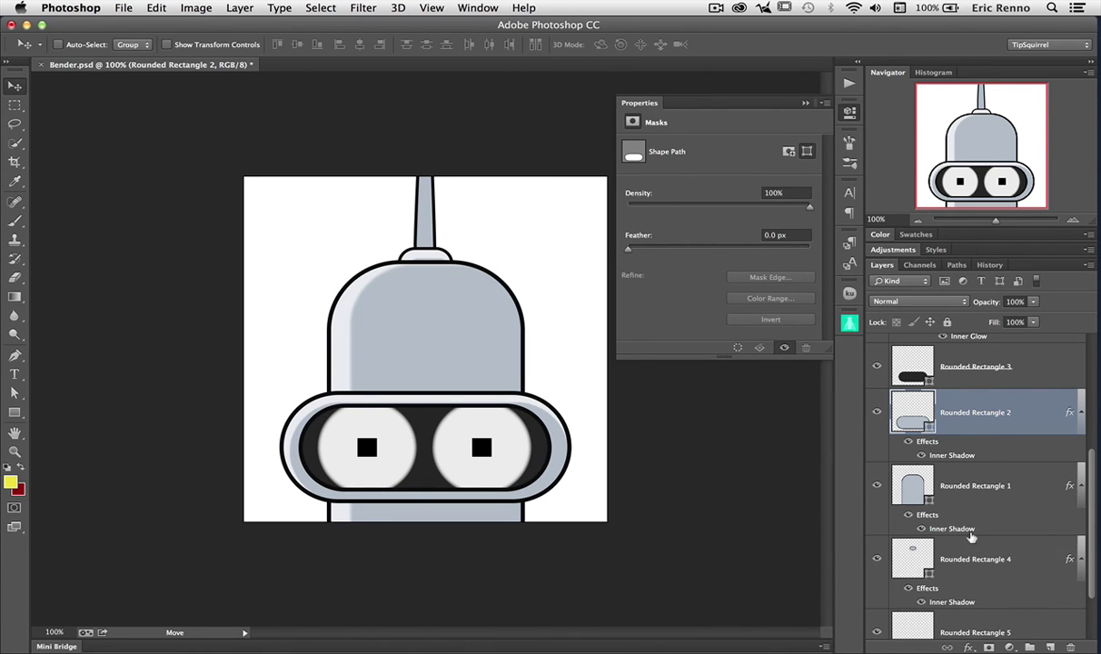
double_click(1053, 559)
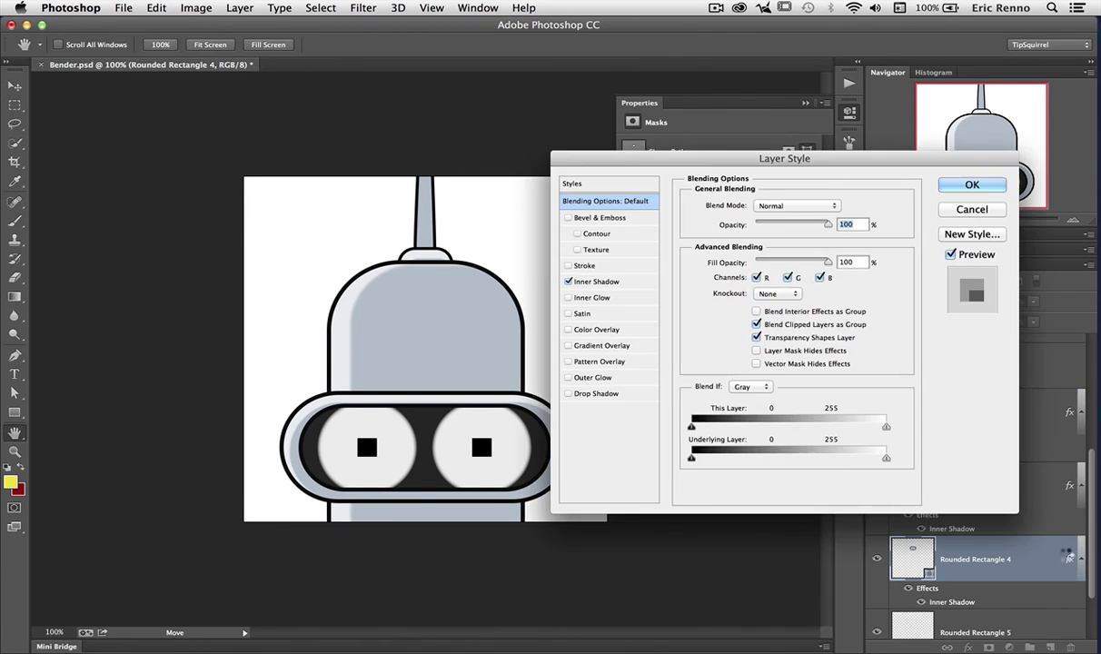
left_click(597, 282)
left_click_drag(747, 271, 701, 263)
left_click(748, 309)
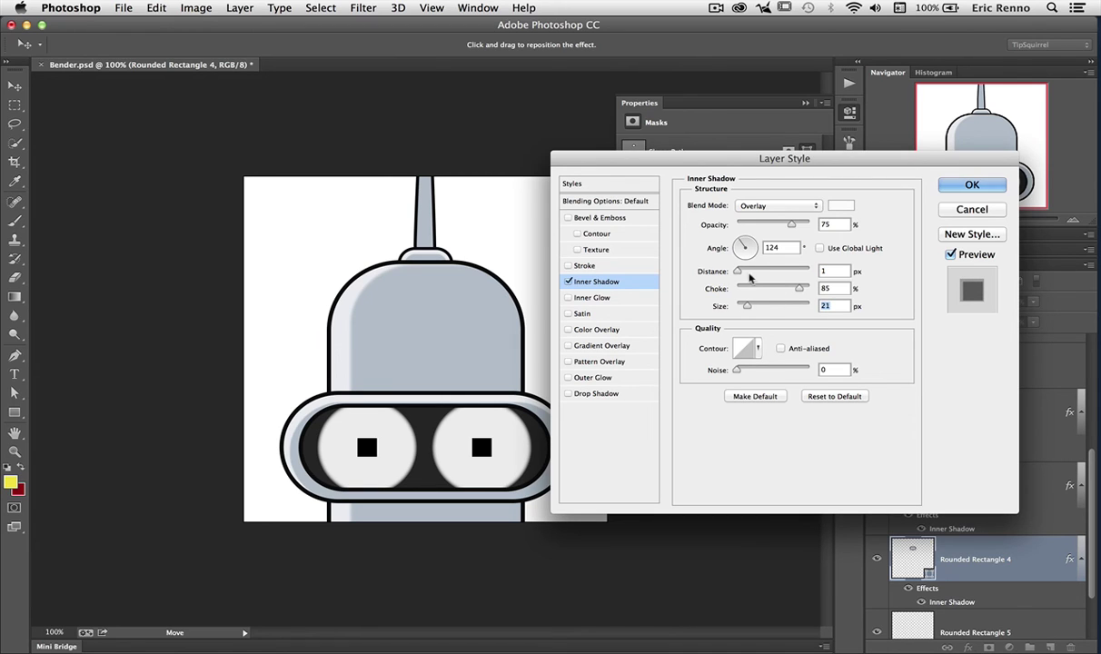
mouse_move(737, 272)
left_mouse_down()
mouse_move(699, 260)
mouse_move(740, 274)
left_mouse_up()
left_click(962, 186)
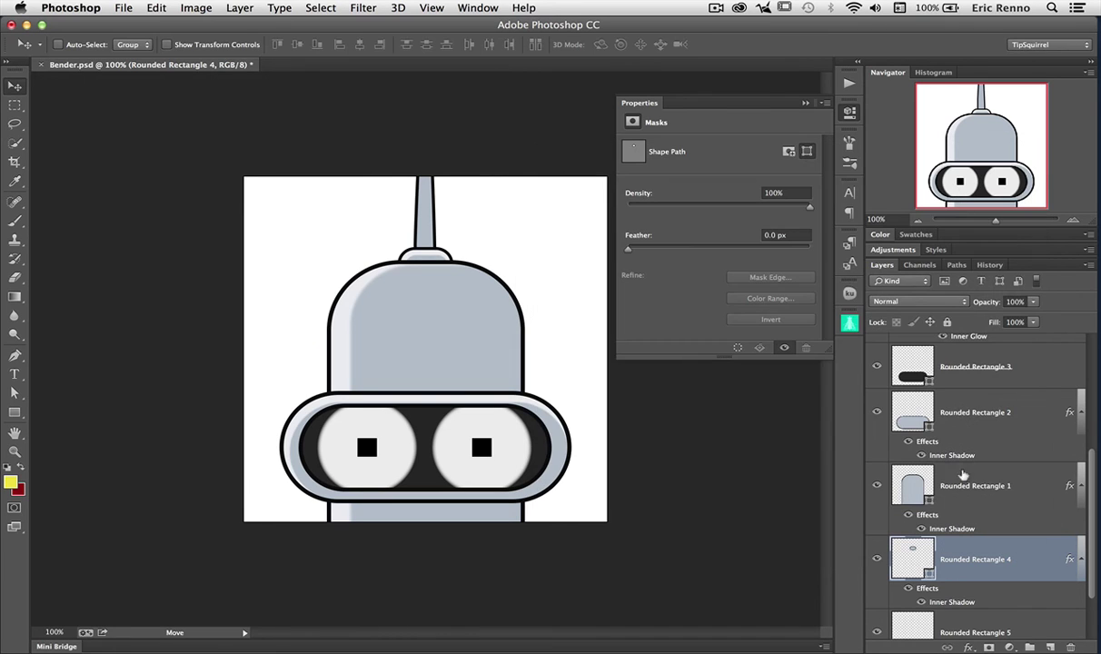
- Copy the antenna base's Inner Shadow to the antenna shape (Rounded Rectangle 5)
left_click_drag(1093, 545, 1093, 569)
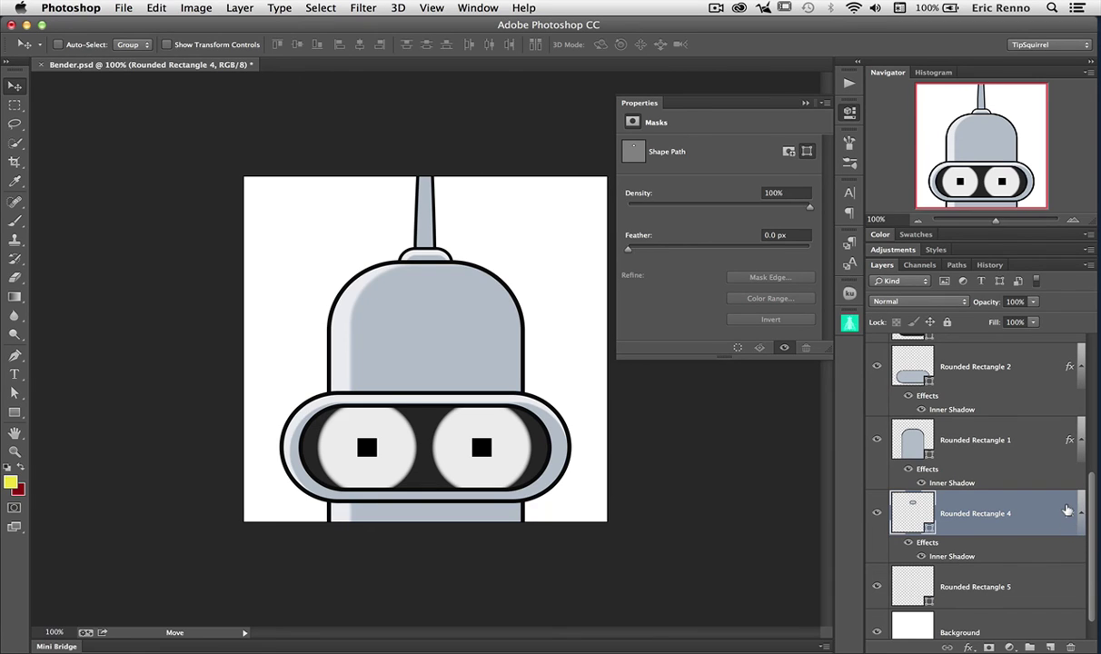
left_click_drag(1067, 511, 1053, 584)
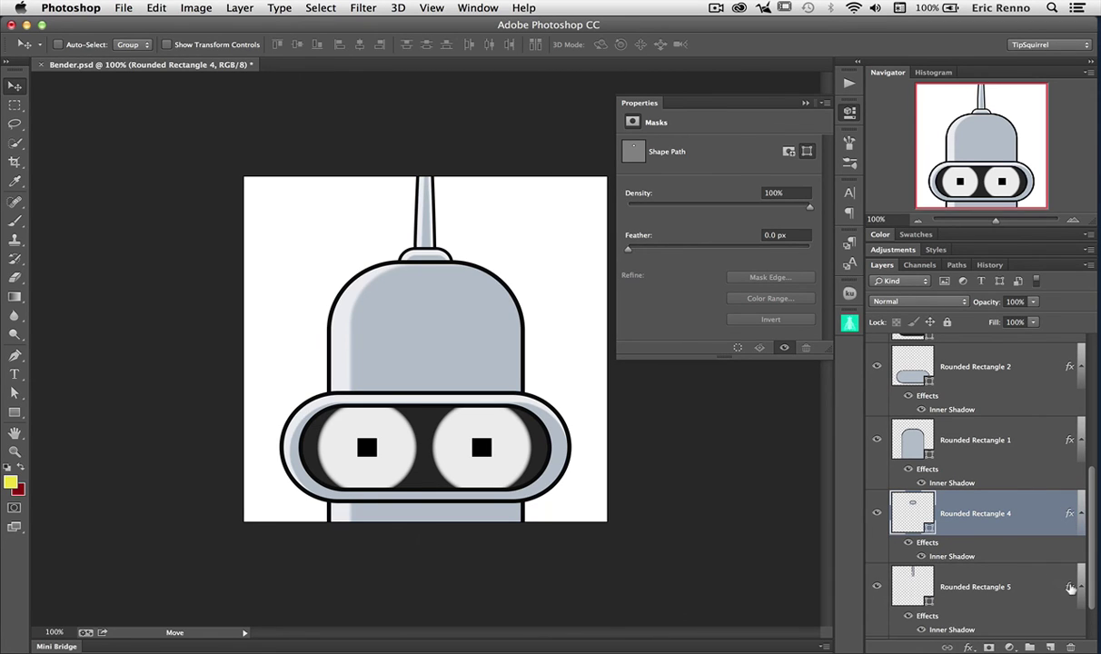
- Adjust the antenna's Inner Shadow (Rounded Rectangle 5) to a distance of 9 px and a choke of 59%, and apply it
double_click(1070, 588)
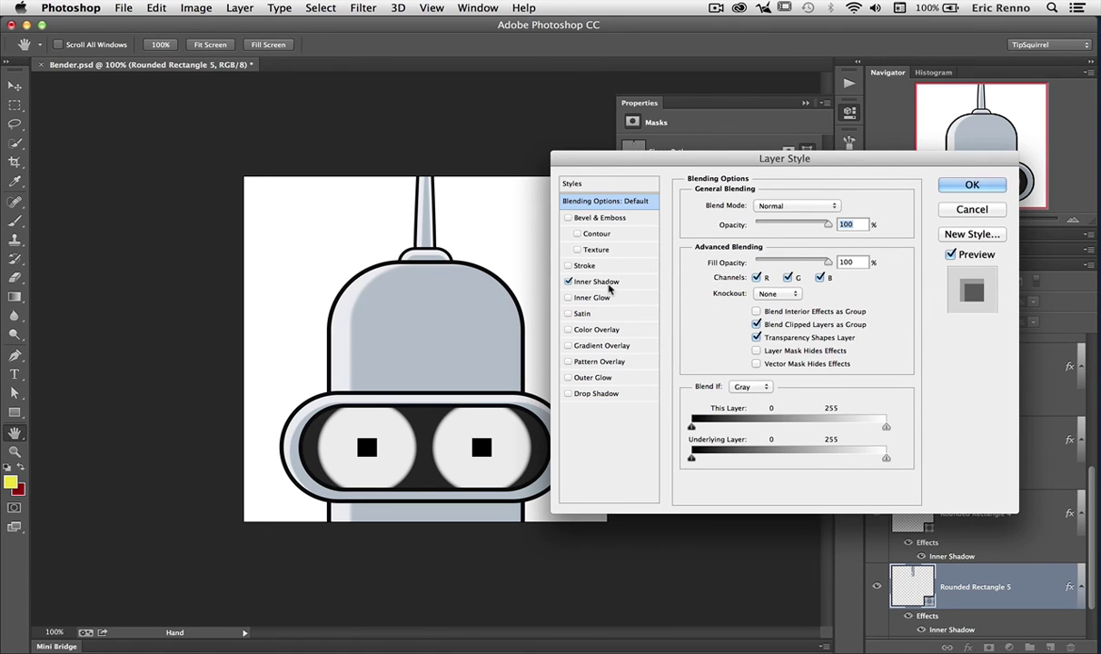
left_click(579, 277)
left_click_drag(746, 306, 745, 310)
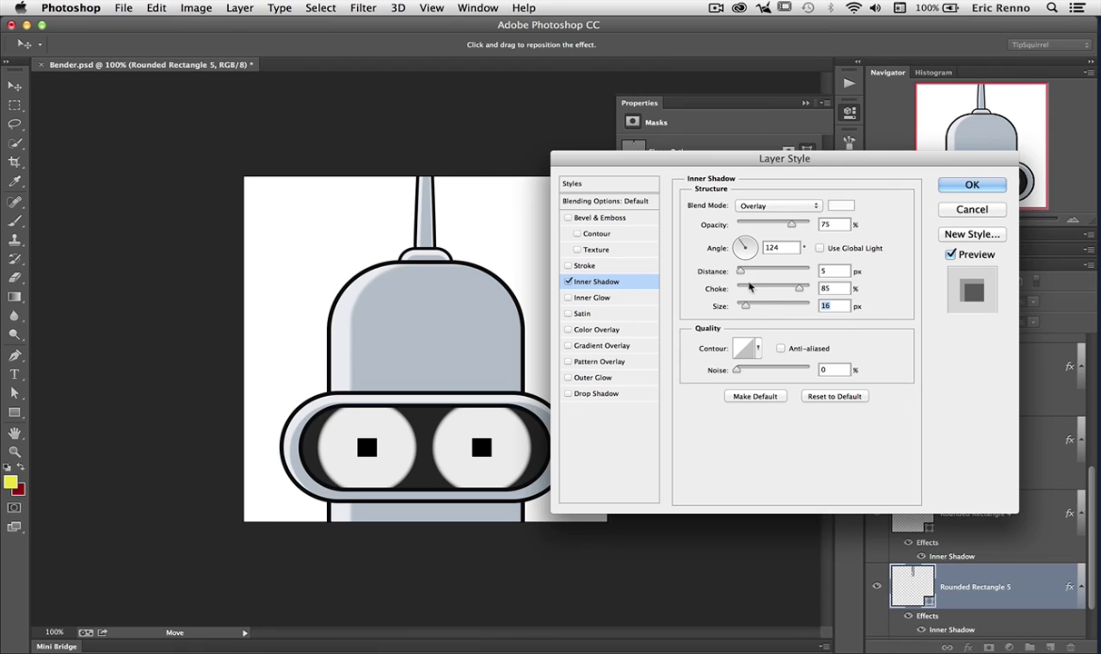
left_click_drag(740, 272, 742, 272)
left_click(762, 289)
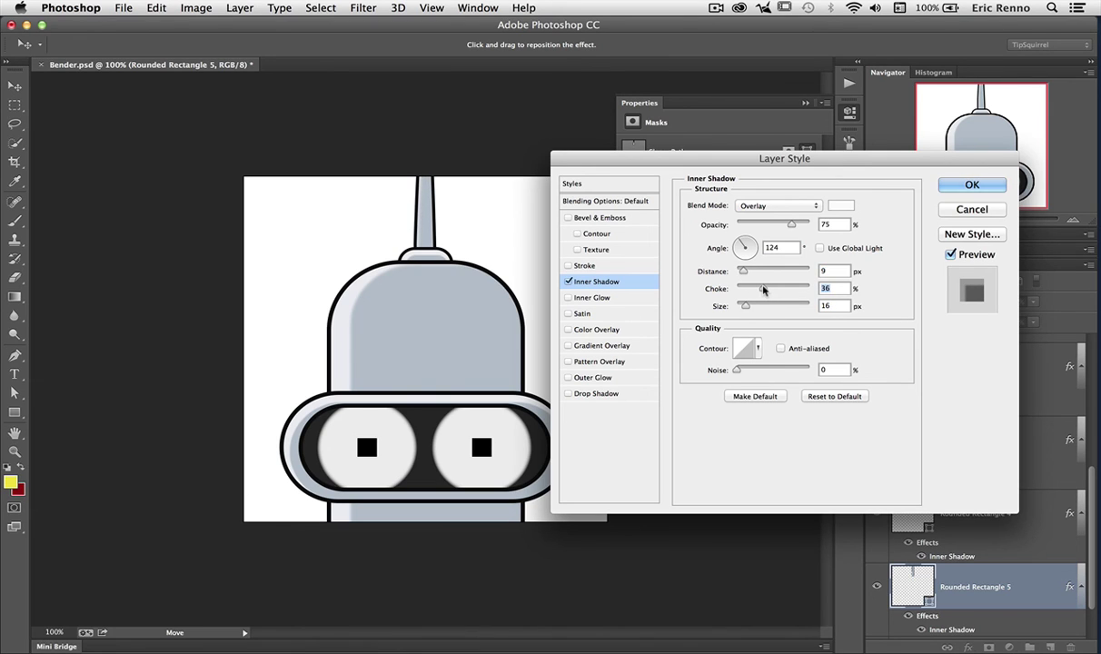
left_click_drag(763, 289, 787, 289)
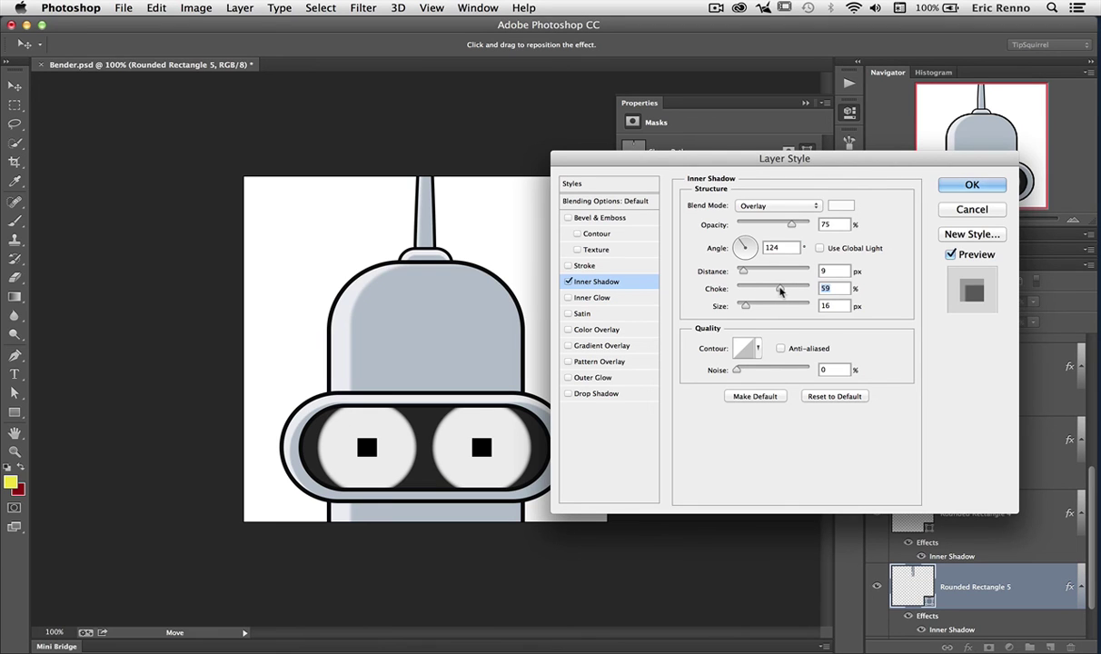
left_click(952, 185)
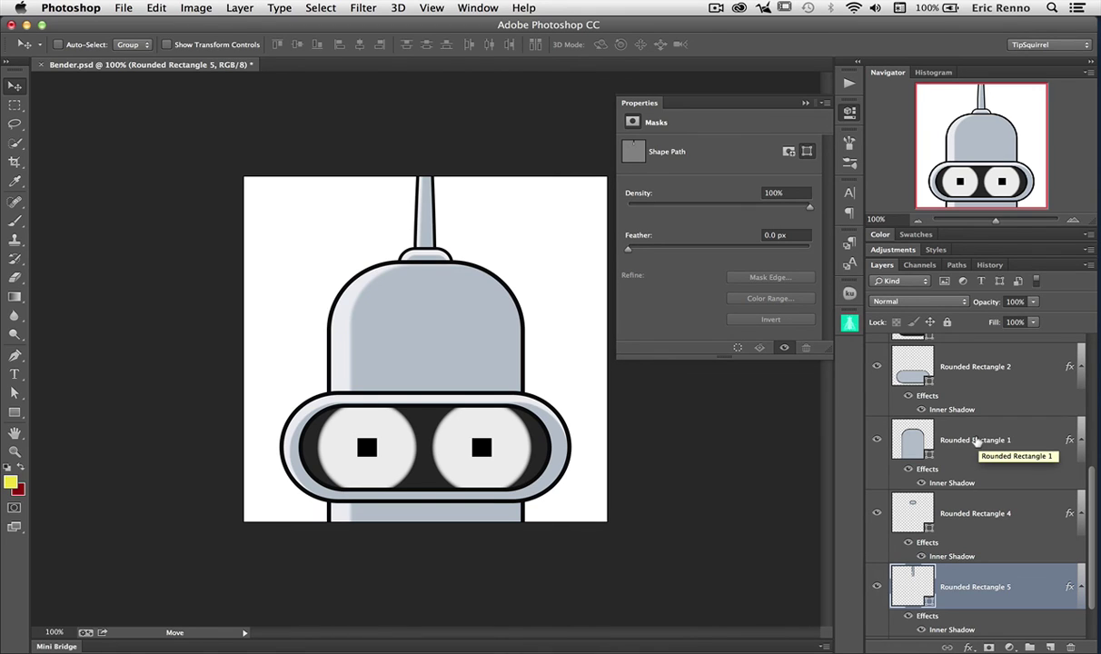
- Add a new empty layer directly above the white Background layer
scroll(1093, 549, "down", 3)
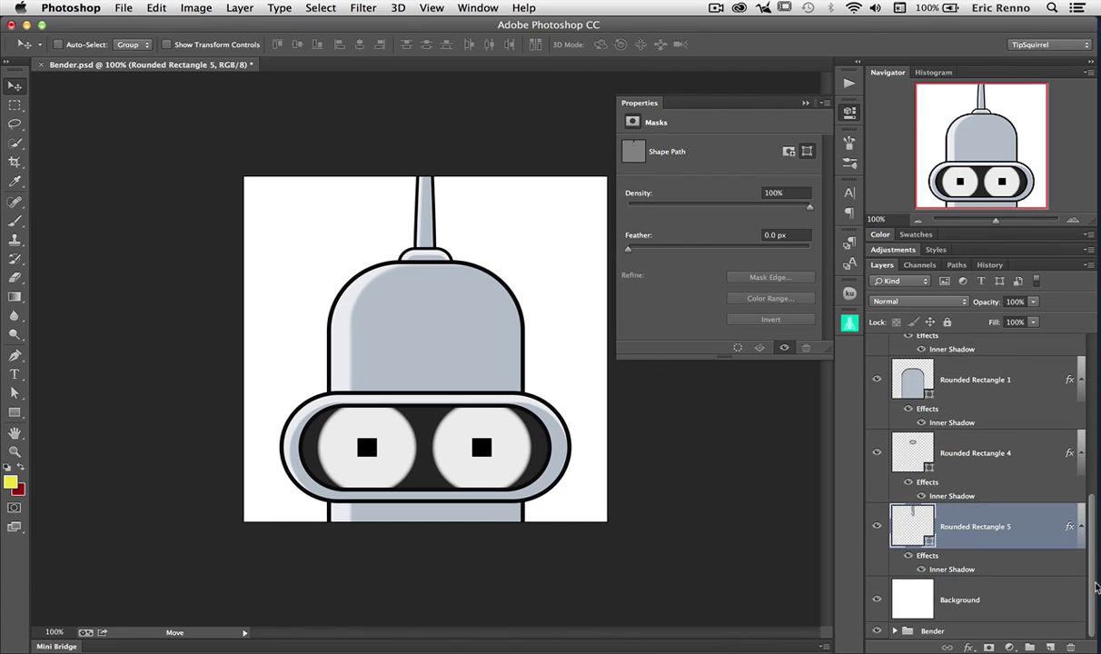
left_click(1014, 604)
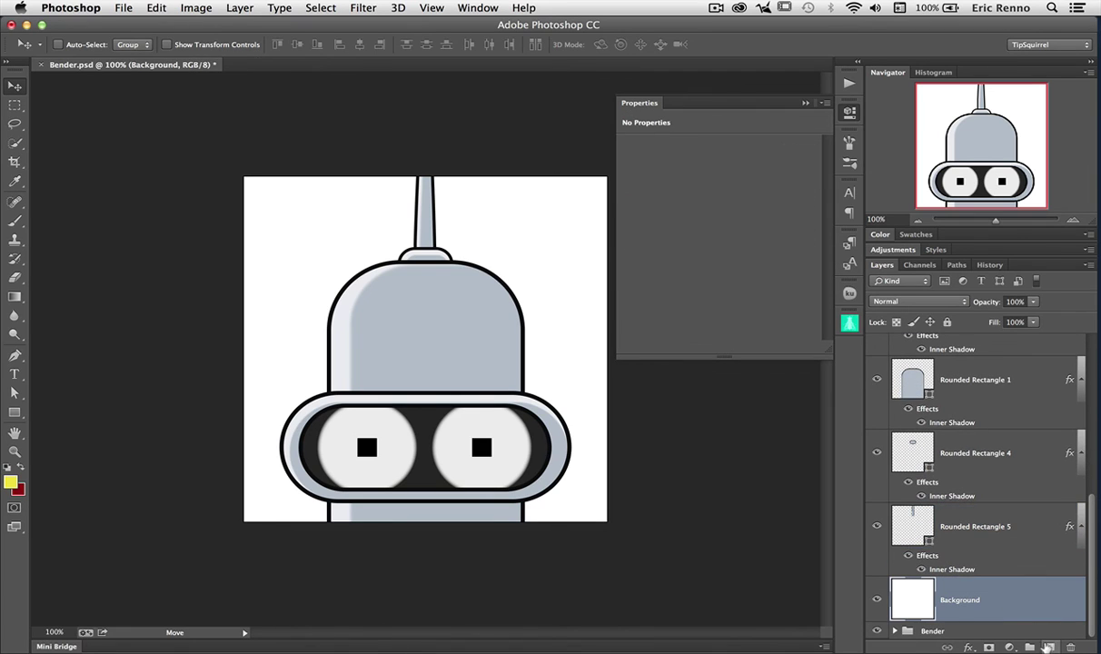
left_click(1049, 647)
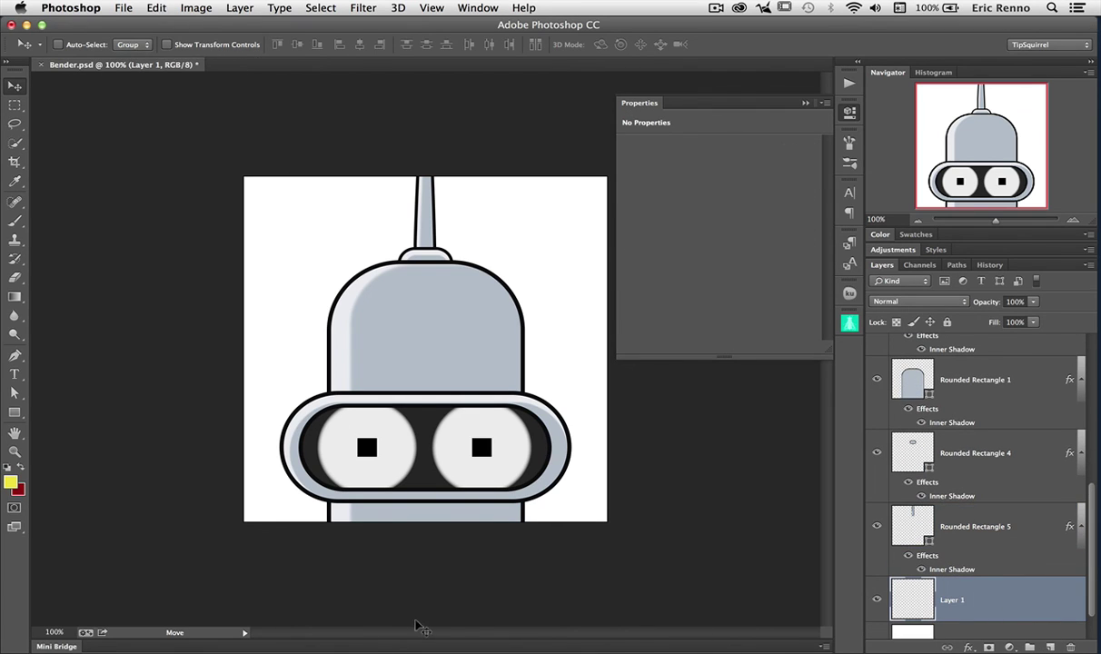
- Fill the new layer with a radial gradient from yellow f1e528 at the canvas centre to dark red 8d0707 at the edges
left_click(11, 483)
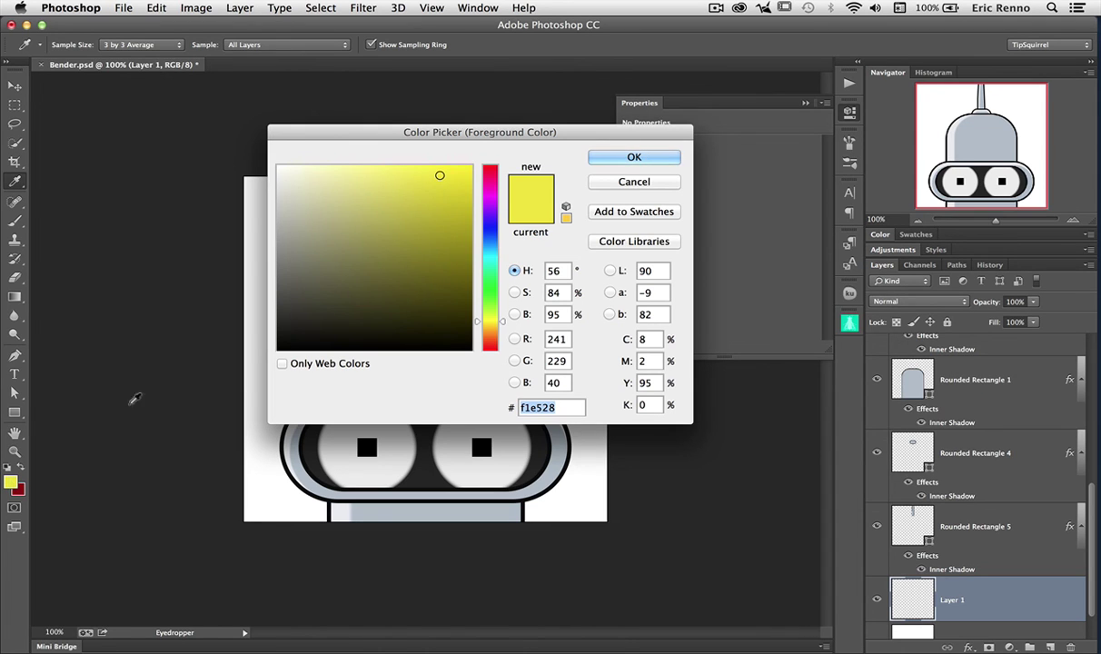
key("Return")
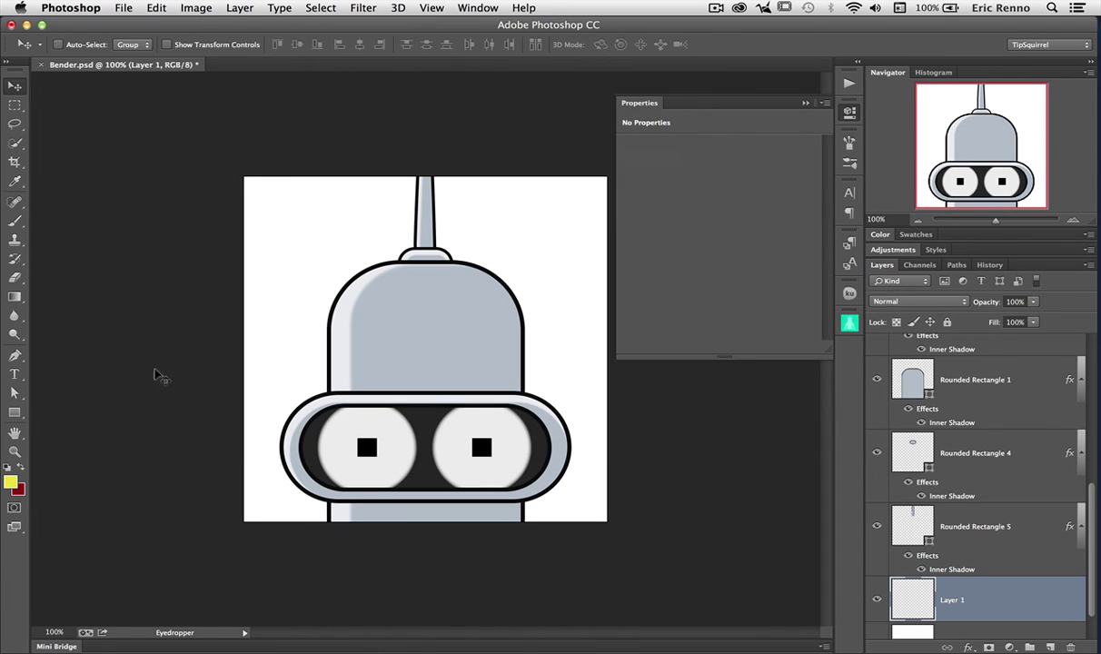
left_click(18, 491)
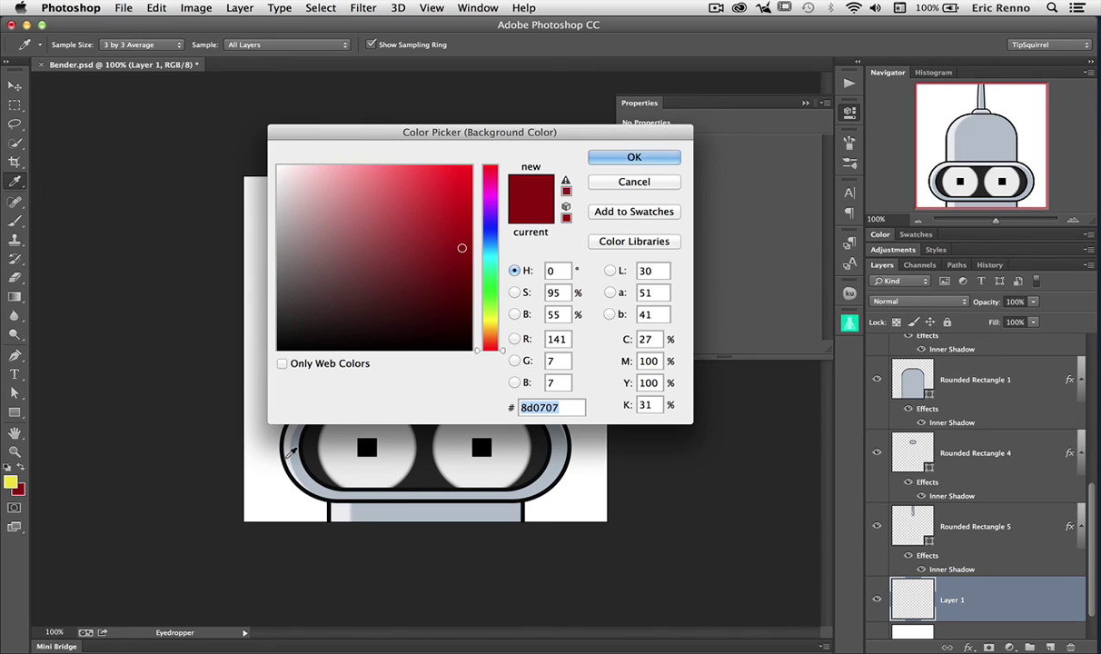
left_click(635, 157)
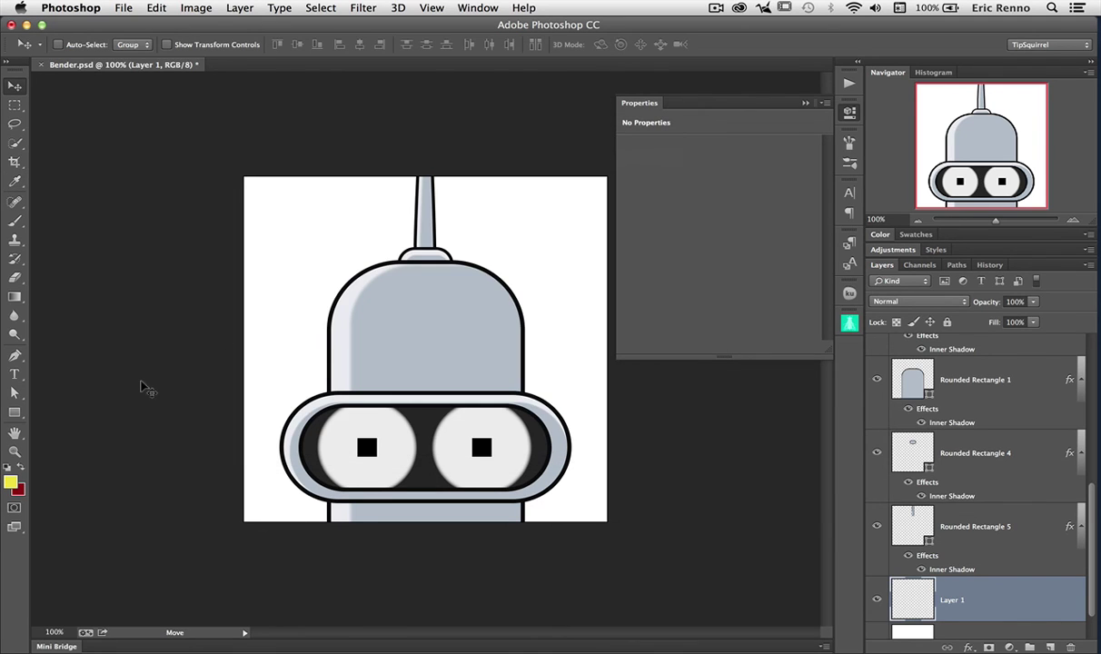
left_click(14, 297)
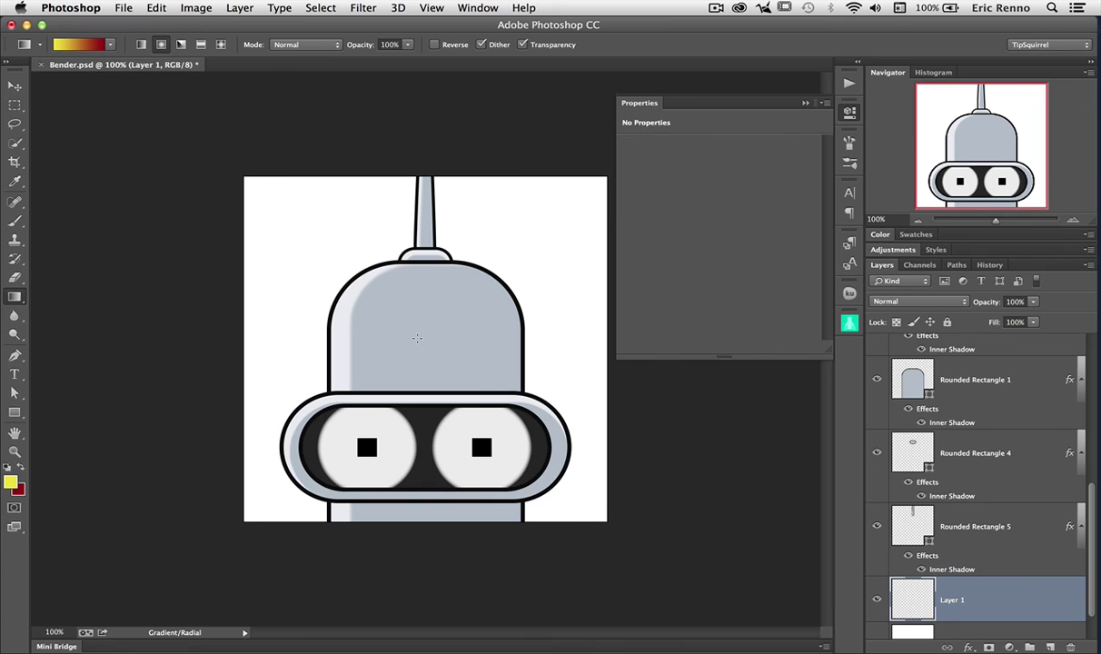
left_click_drag(509, 401, 585, 502)
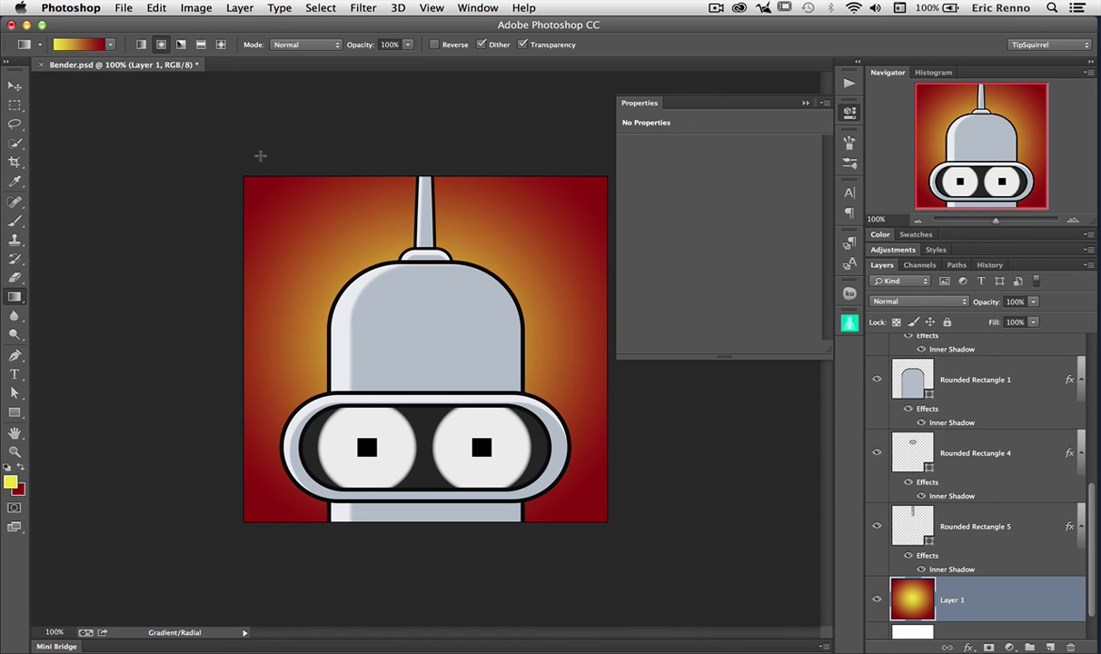
- Add 6% uniform, monochromatic noise to the gradient layer
left_click(363, 9)
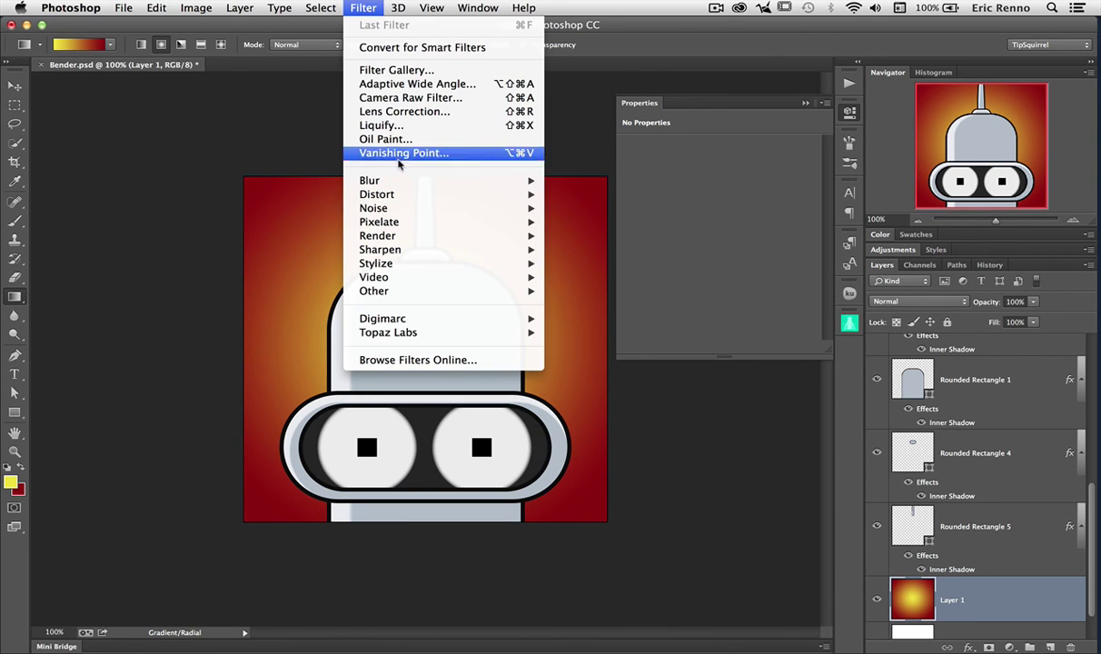
mouse_move(414, 209)
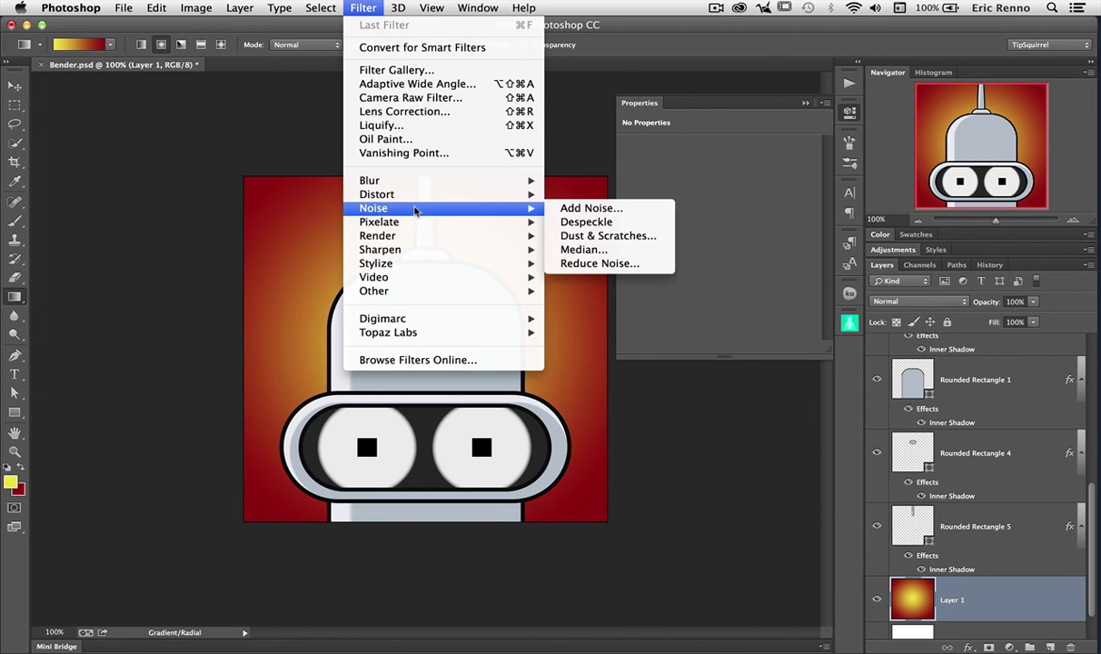
left_click(556, 208)
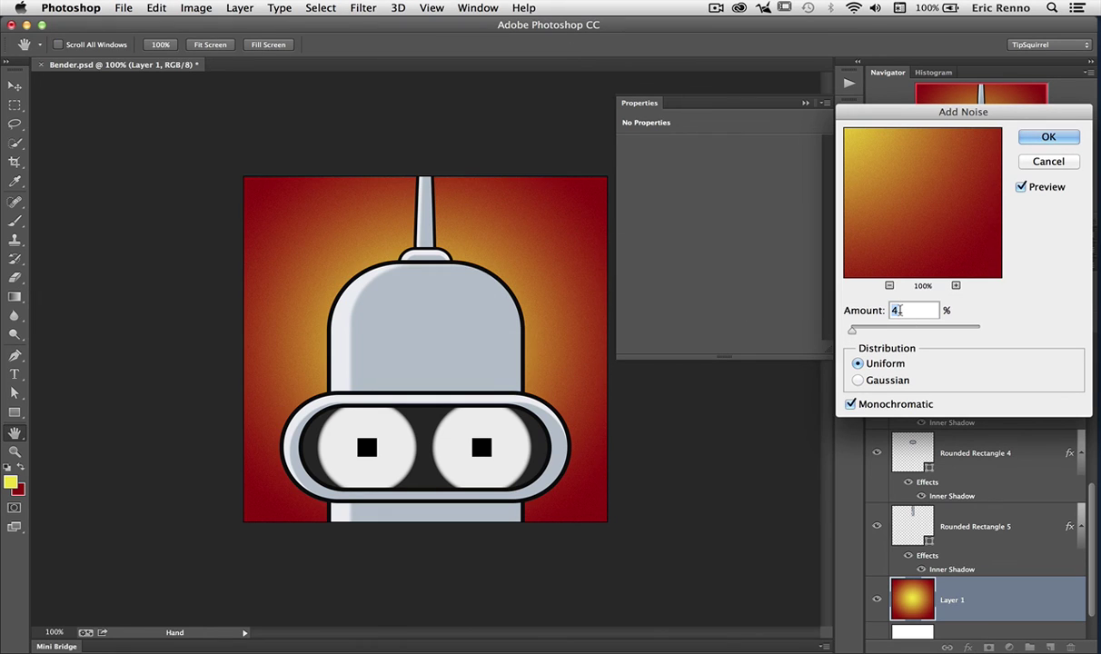
type("6")
left_click(1049, 137)
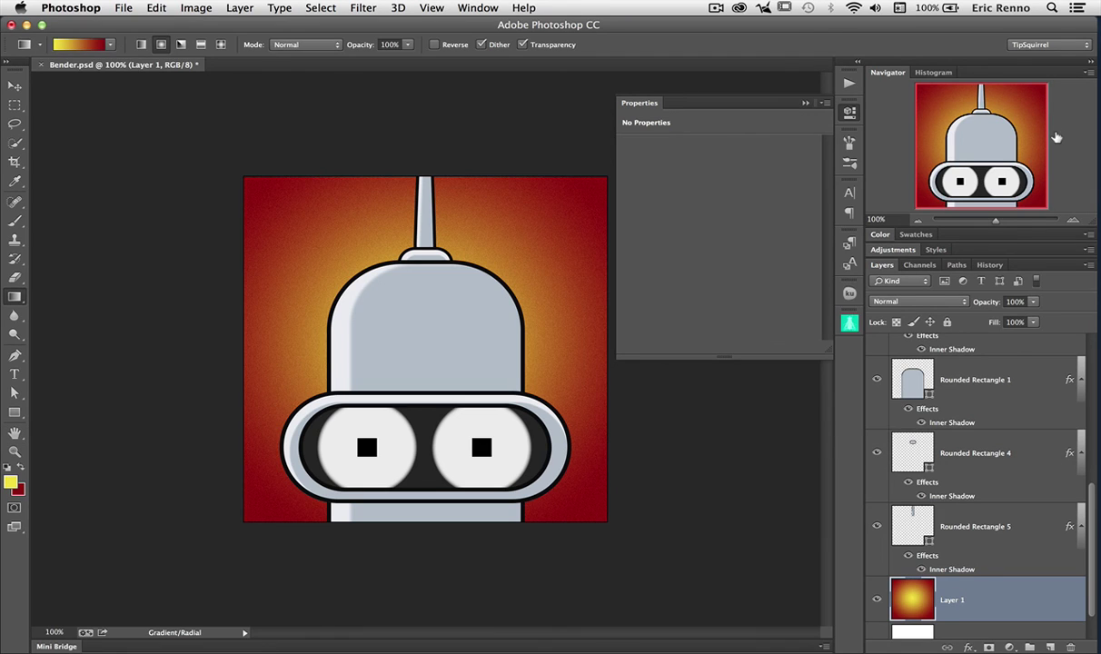
- Select the Ellipse 1 copy layer and briefly hide it and Rectangle 1 copy in turn to check which eye they form
left_click(805, 103)
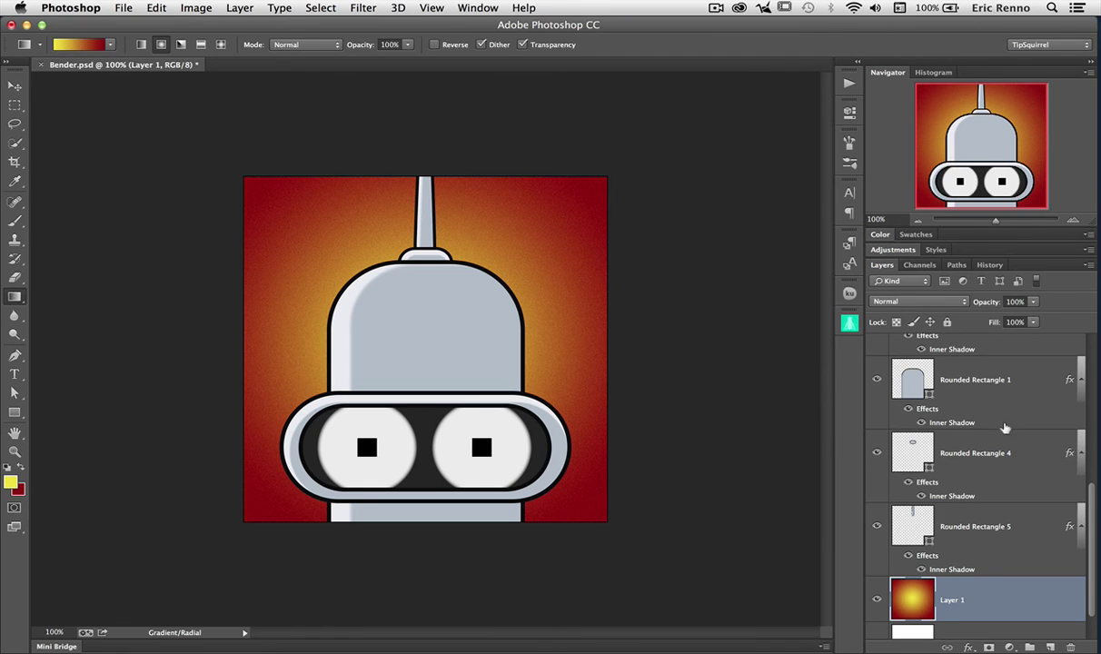
scroll(1019, 456, "up", 10)
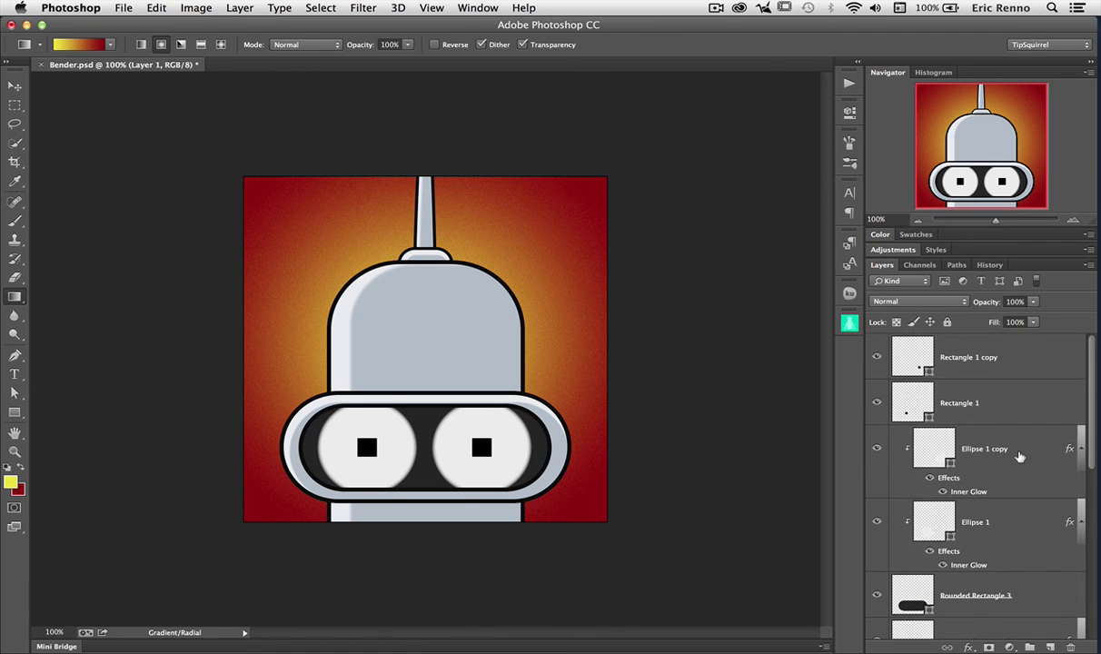
left_click(937, 449)
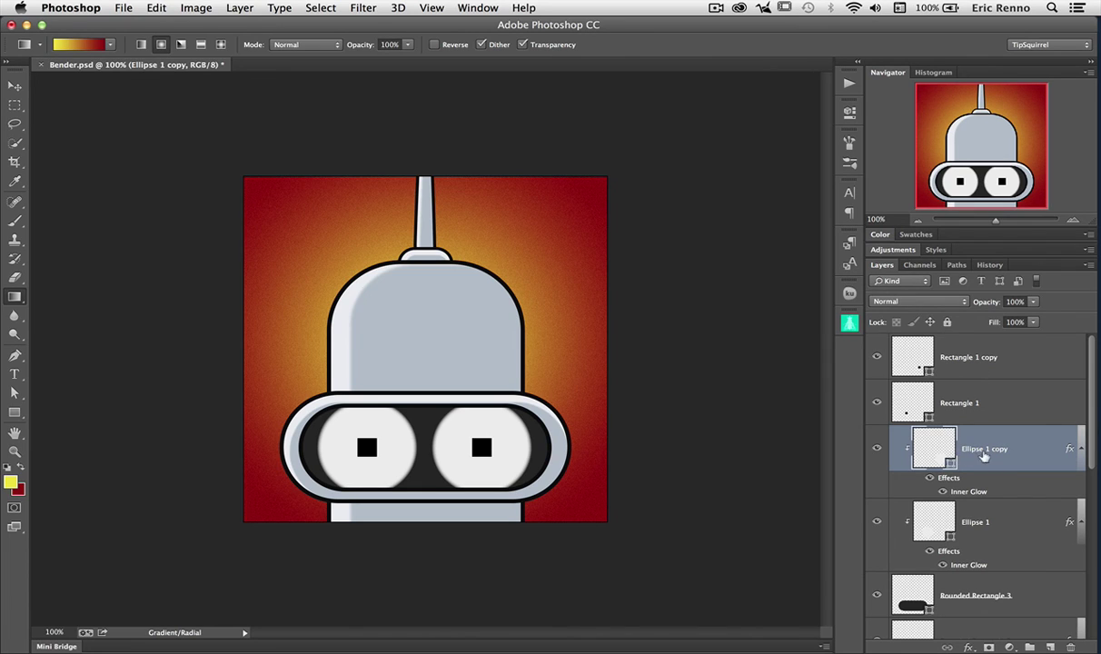
left_click(877, 449)
left_click(878, 448)
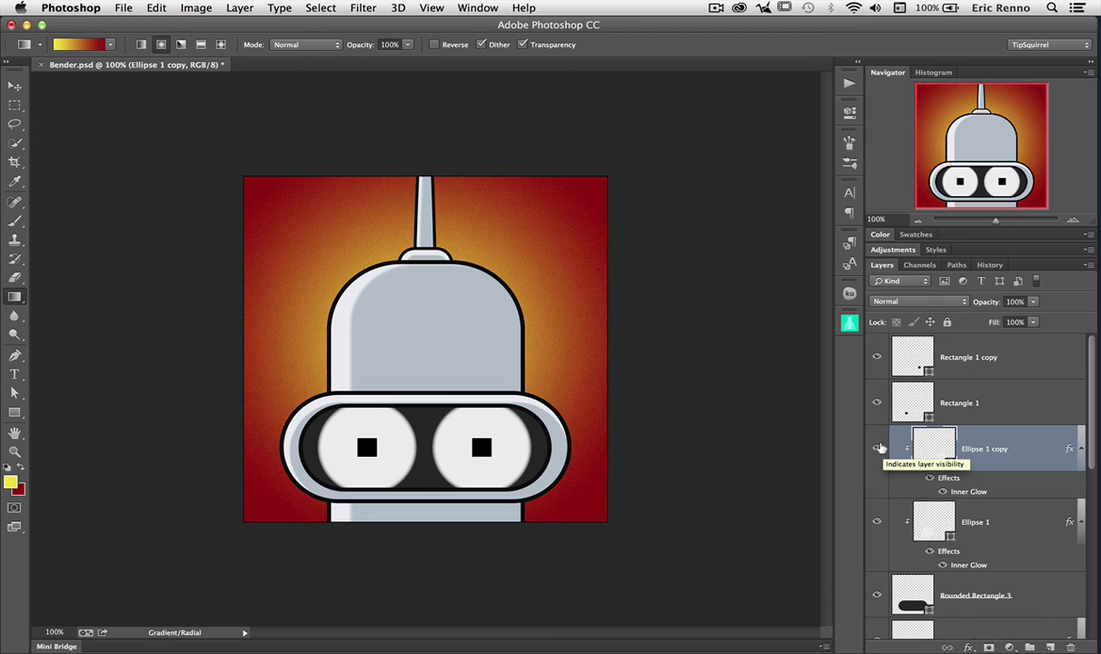
left_click(876, 357)
left_click(877, 357)
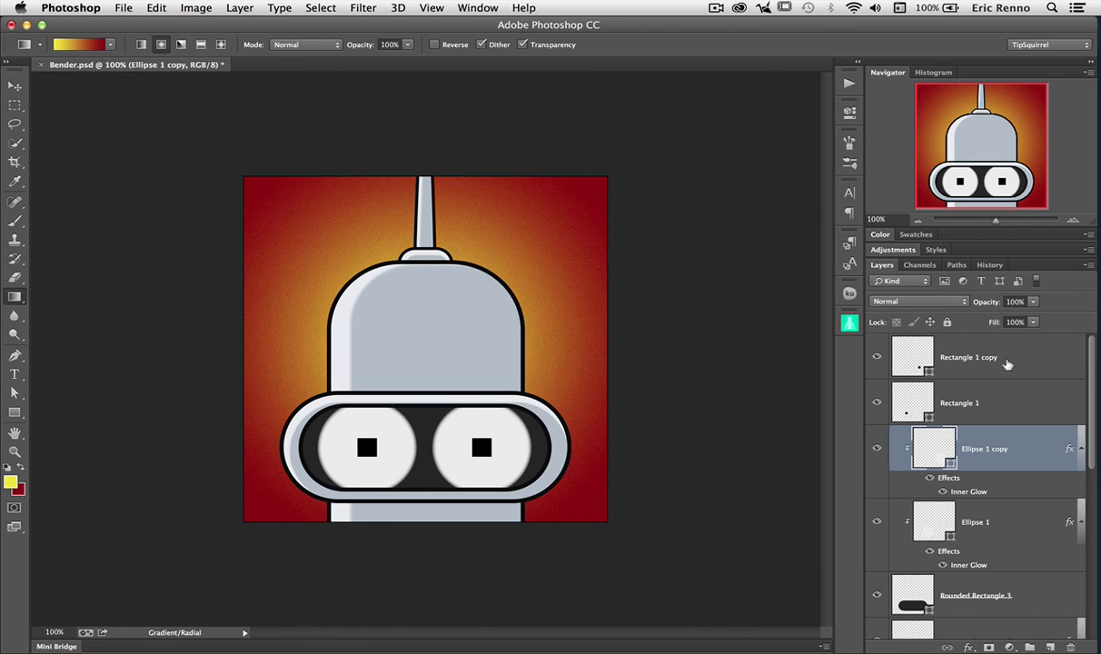
- Shift Ellipse 1 copy and Rectangle 1 copy together a few pixels to the left, closer to the head's centre
left_click(1014, 358, "super")
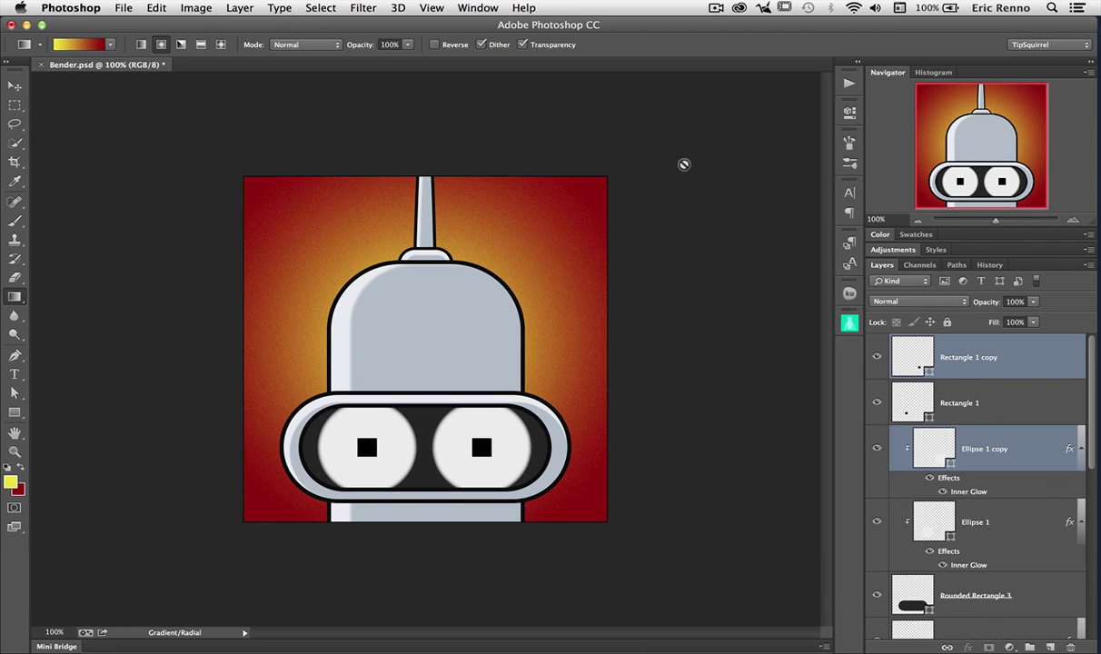
left_click(15, 84)
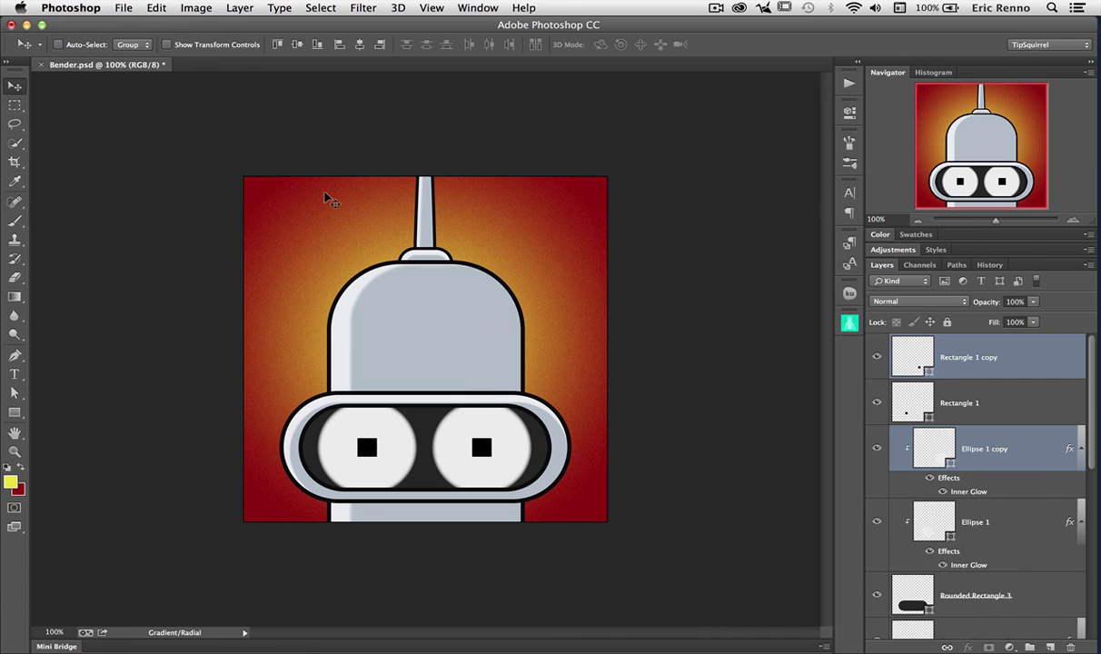
key("Left")
key("Left")
key("Left")
key("Left")
key("Left")
key("Left")
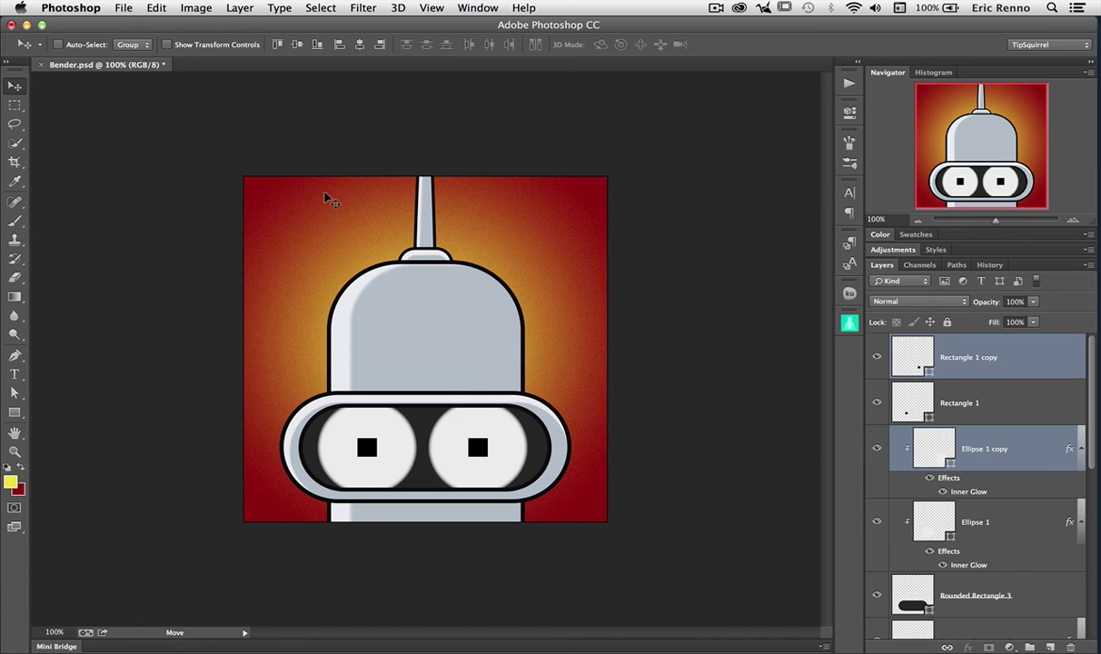
key("Left")
- Shift Rectangle 1 and Ellipse 1 together a few pixels to the right so both eyes are evenly spaced in the visor
left_click(1011, 400)
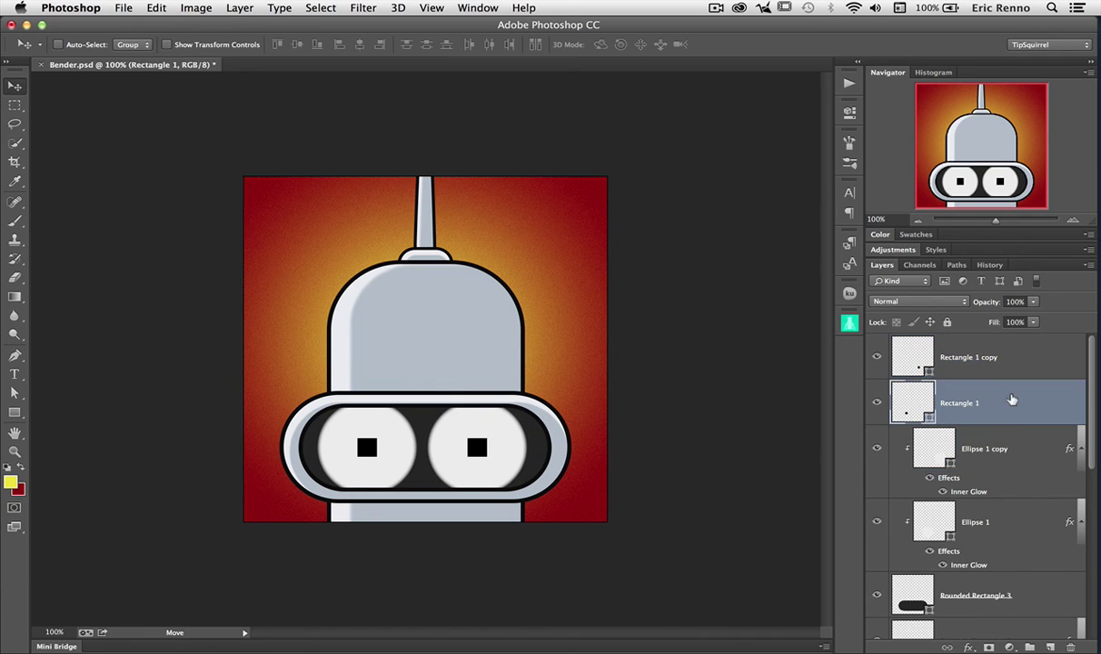
left_click(1003, 518, "super")
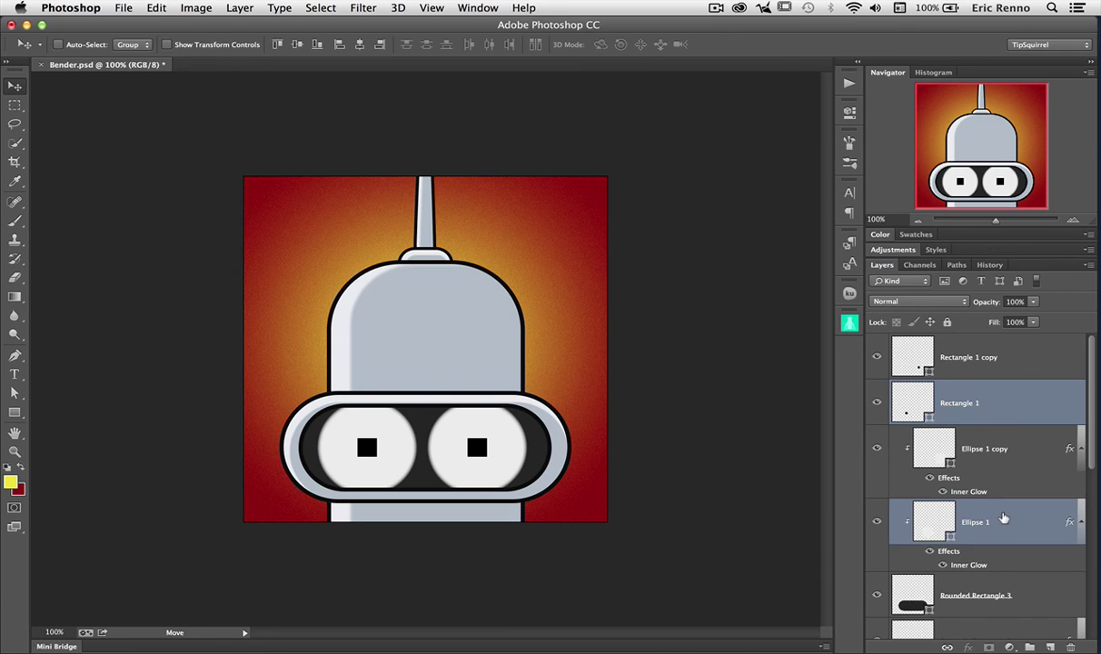
key("Right")
key("Right")
key("Right")
key("Right")
key("Right")
key("Right")
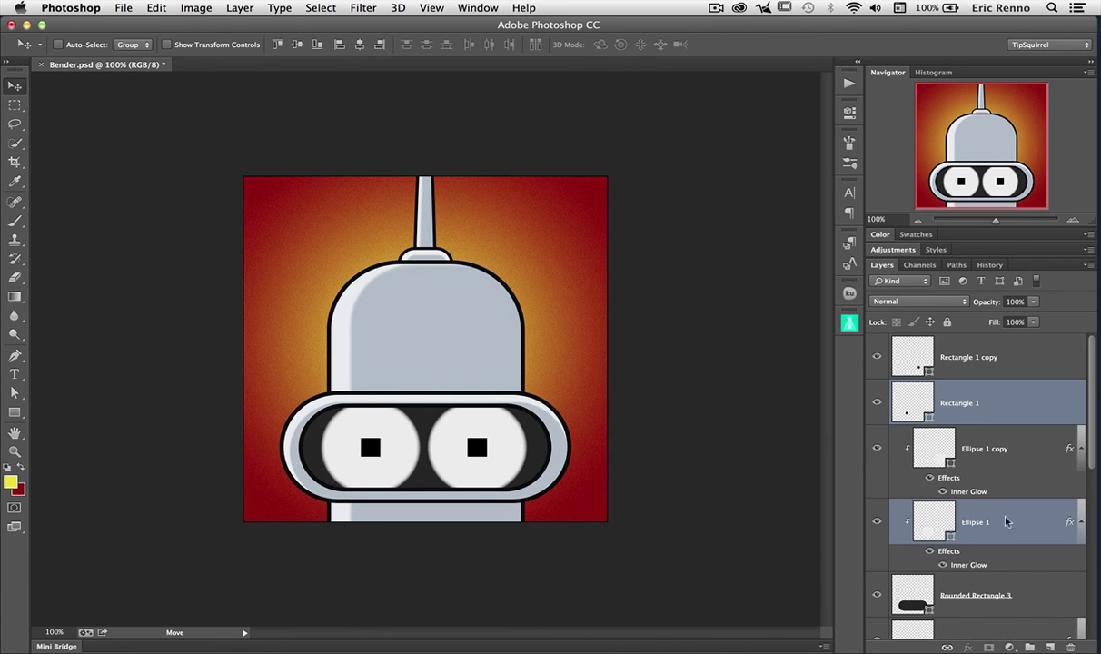
key("Right")
key("Right")
key("Right")
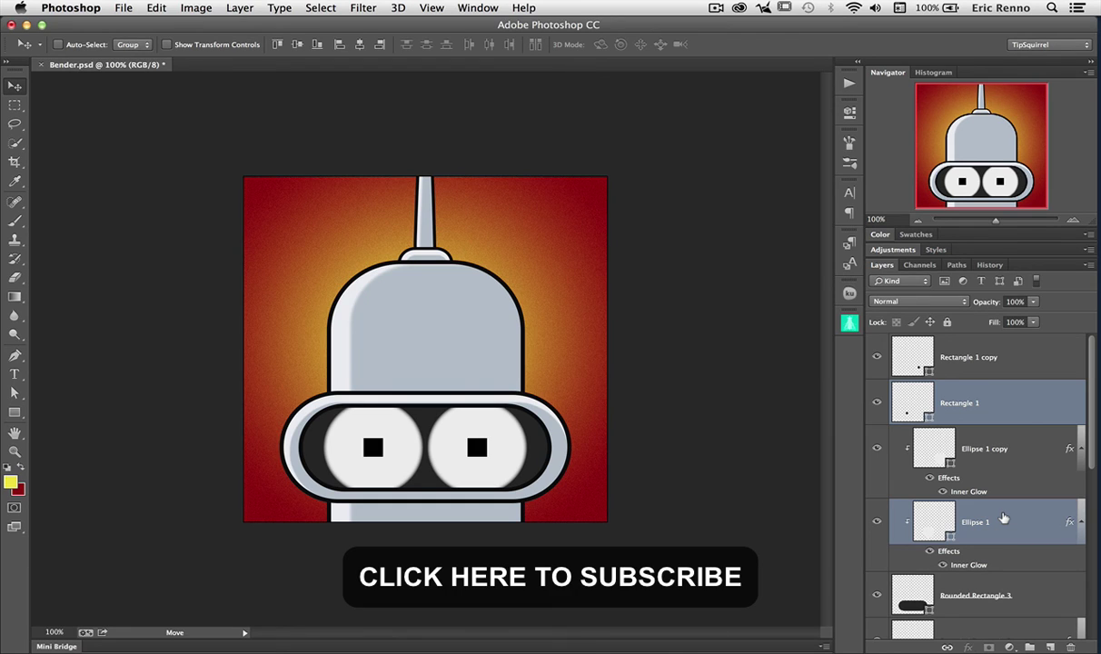
key("Left")
key("Left")
key("Left")
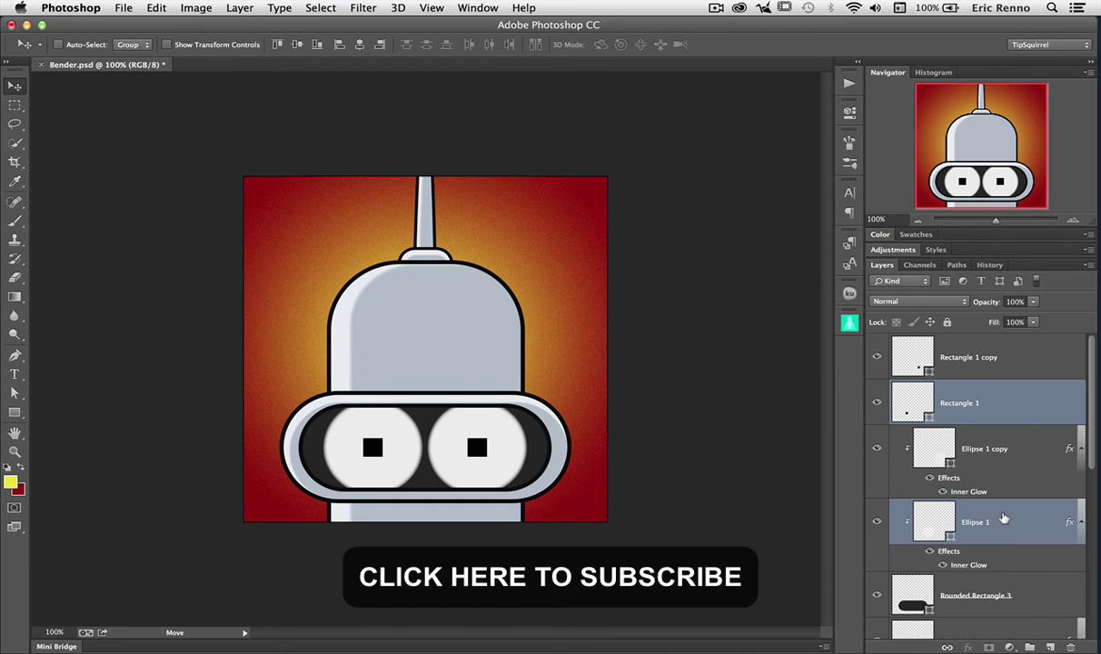